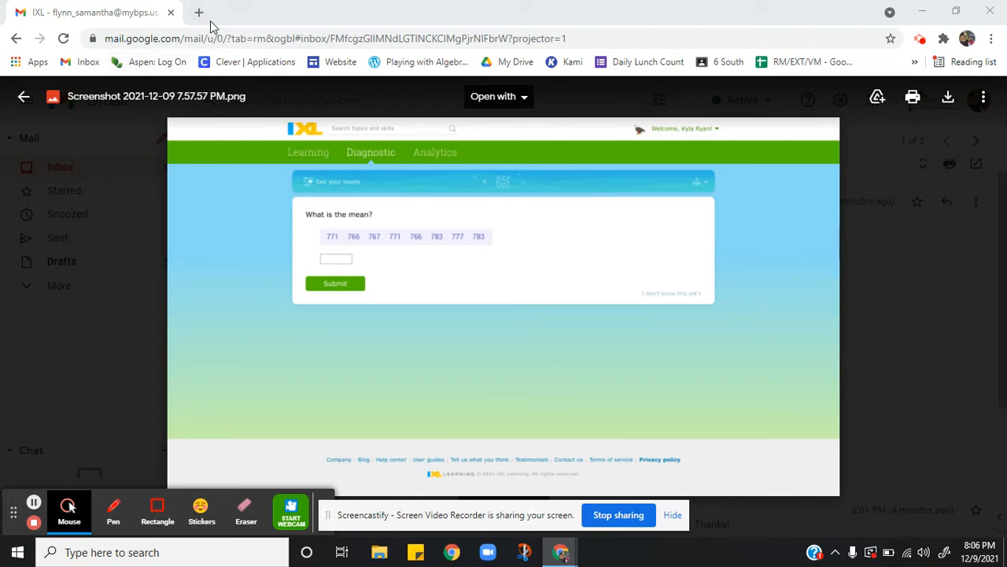
Step: Search Google in a new browser tab for "what is the mean"
click(200, 12)
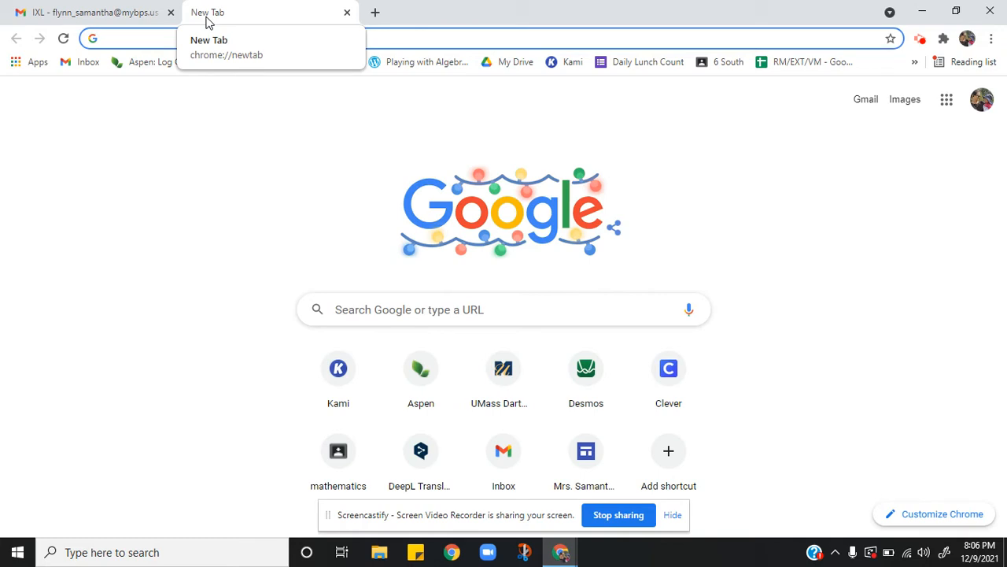
text(wha)
key(BackSpace)
key(BackSpace)
key(BackSpace)
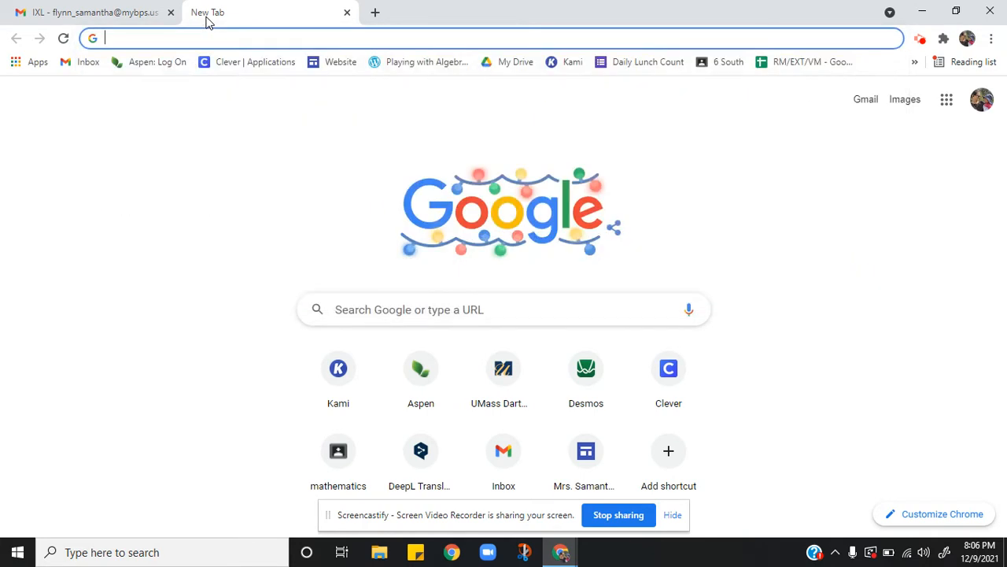
click(73, 11)
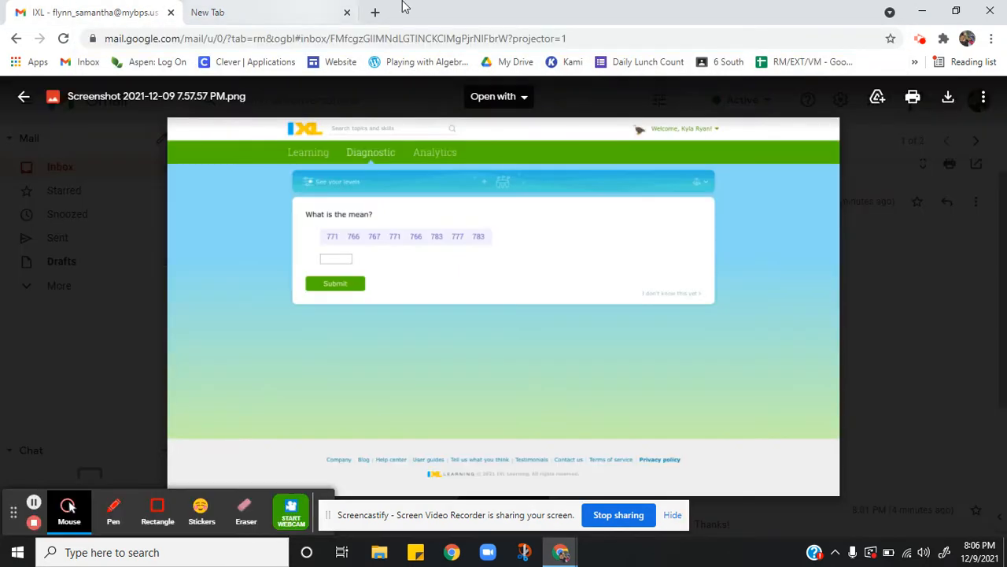
click(255, 9)
text(w)
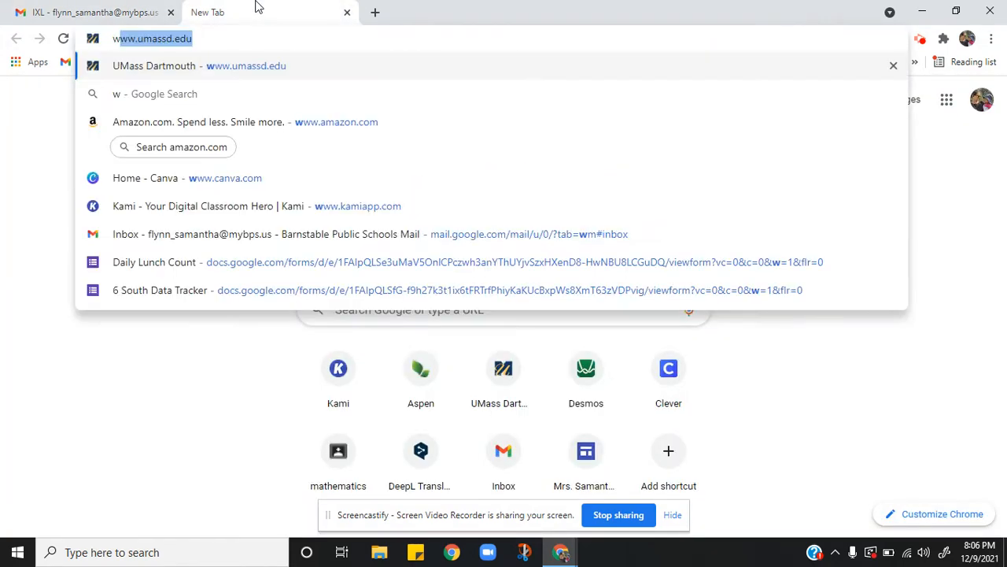
text(hat is the mean)
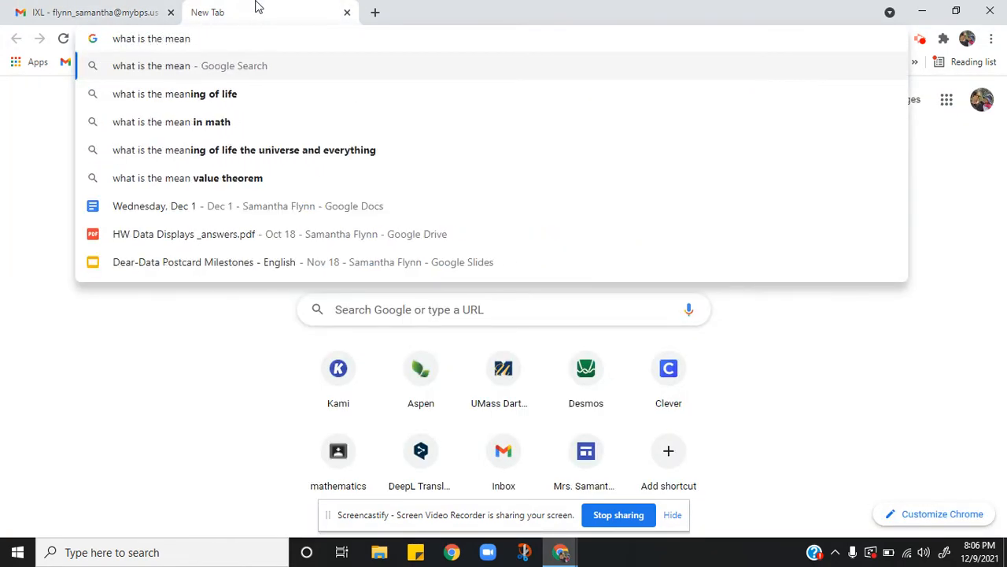
key(Return)
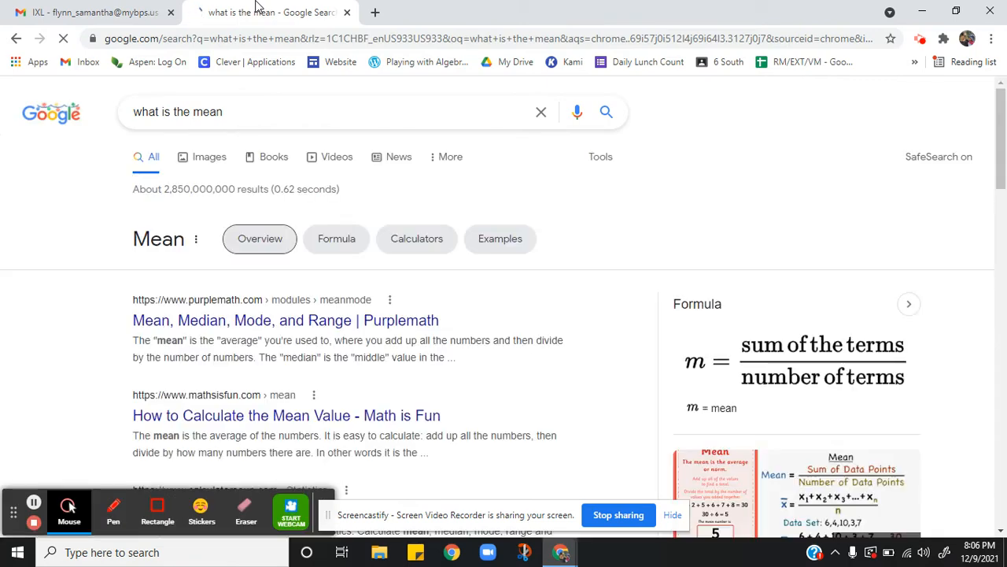
Step: Open the Virtual Nerd image "What is the Mean of a Data Set?" and browse the neighbouring image results for explanations of the mean
click(243, 112)
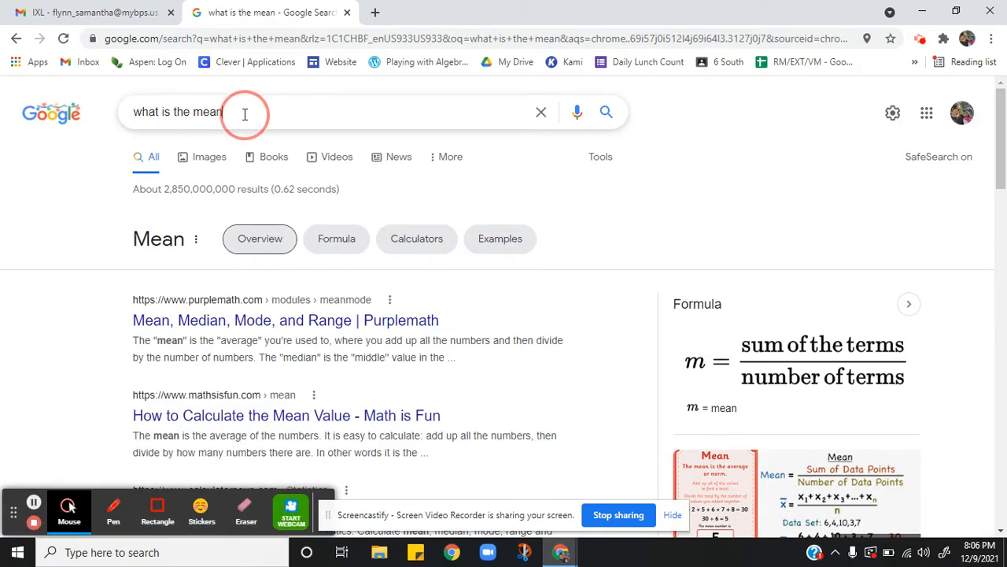
click(740, 184)
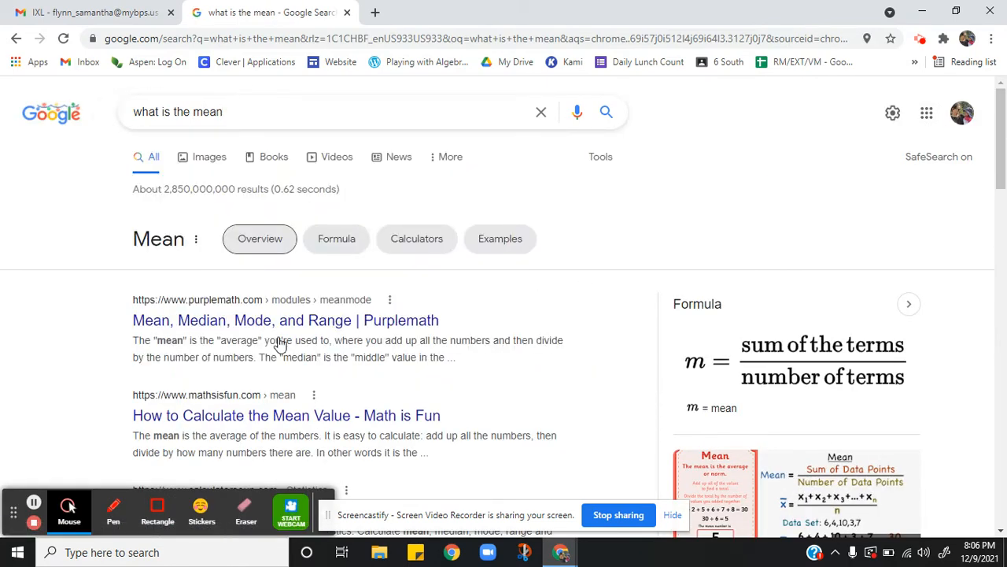
scroll(564, 364, down, 2)
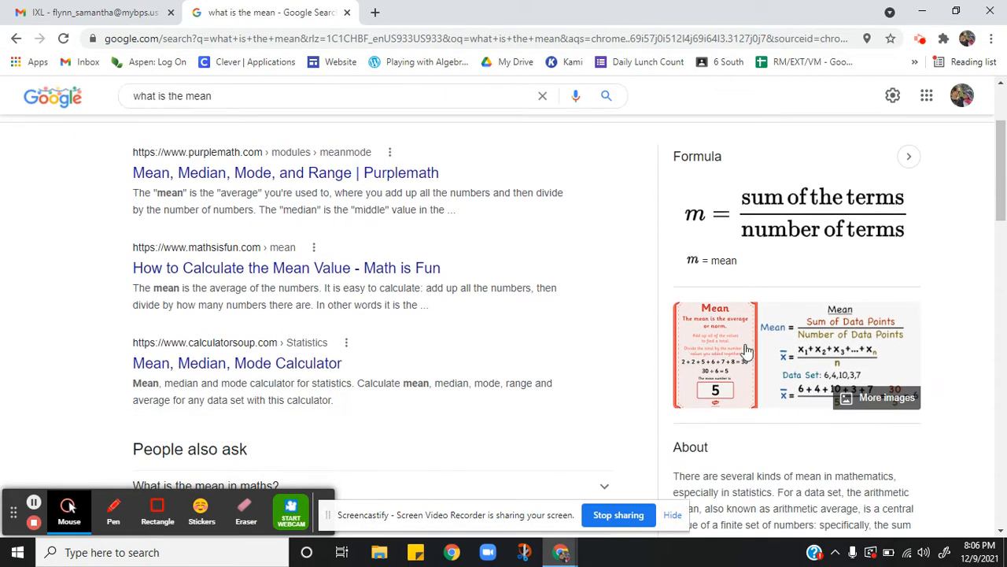
click(813, 354)
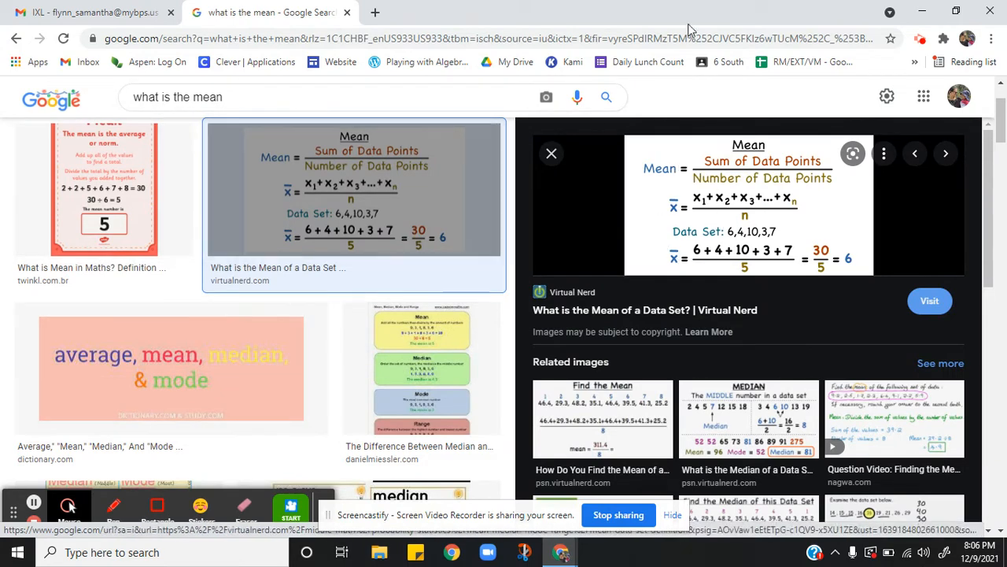
scroll(701, 135, up, 2)
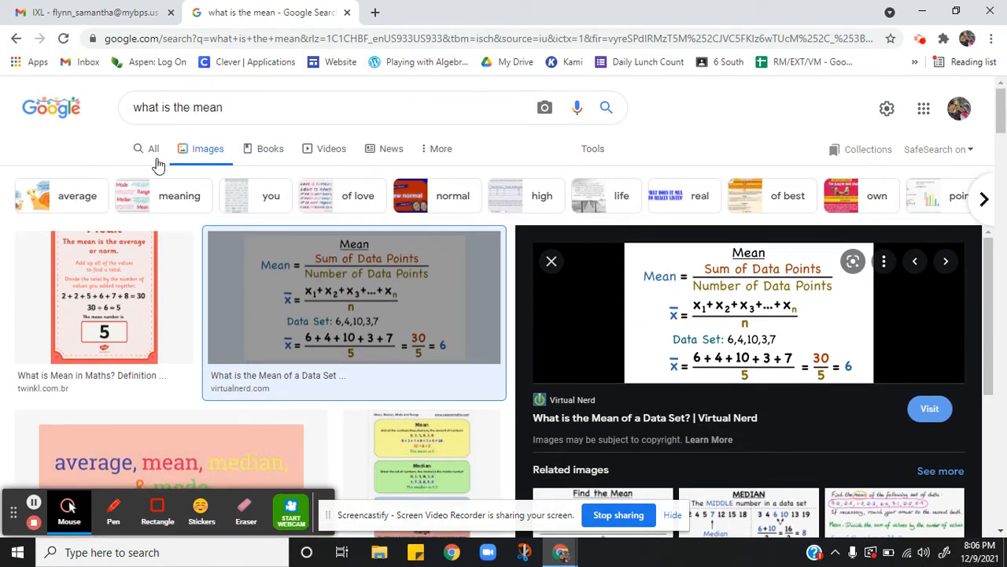
scroll(382, 241, down, 3)
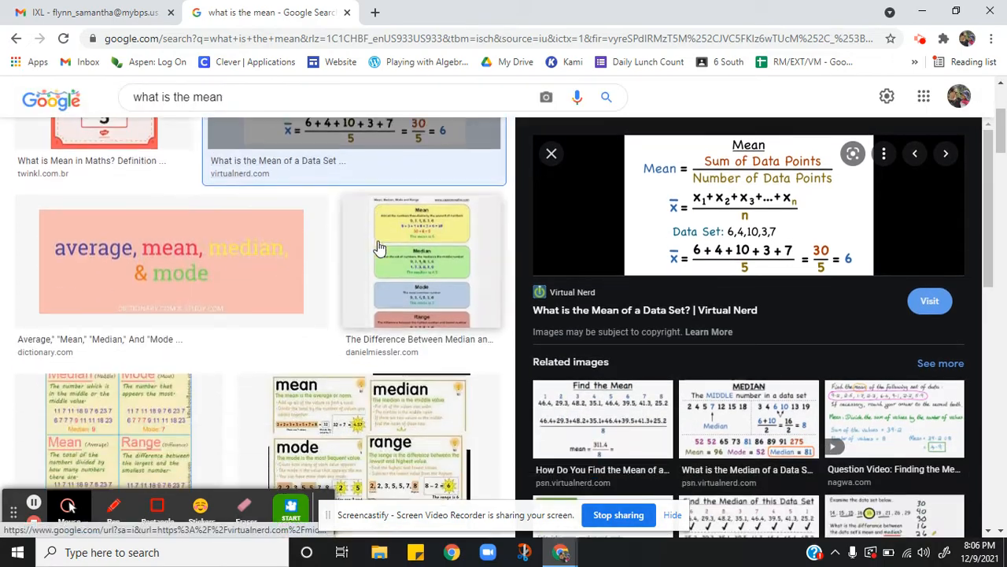
scroll(292, 352, down, 10)
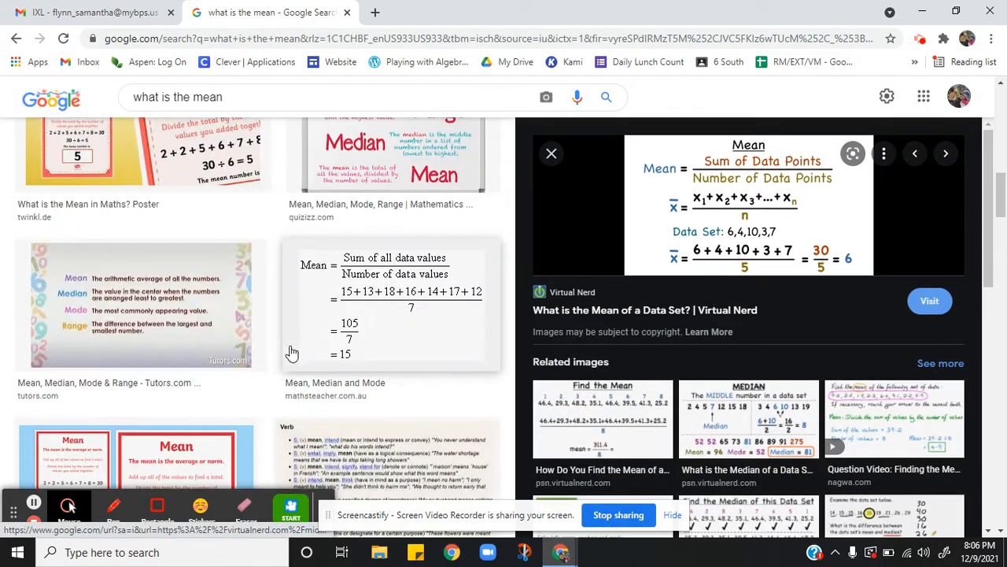
scroll(292, 351, down, 10)
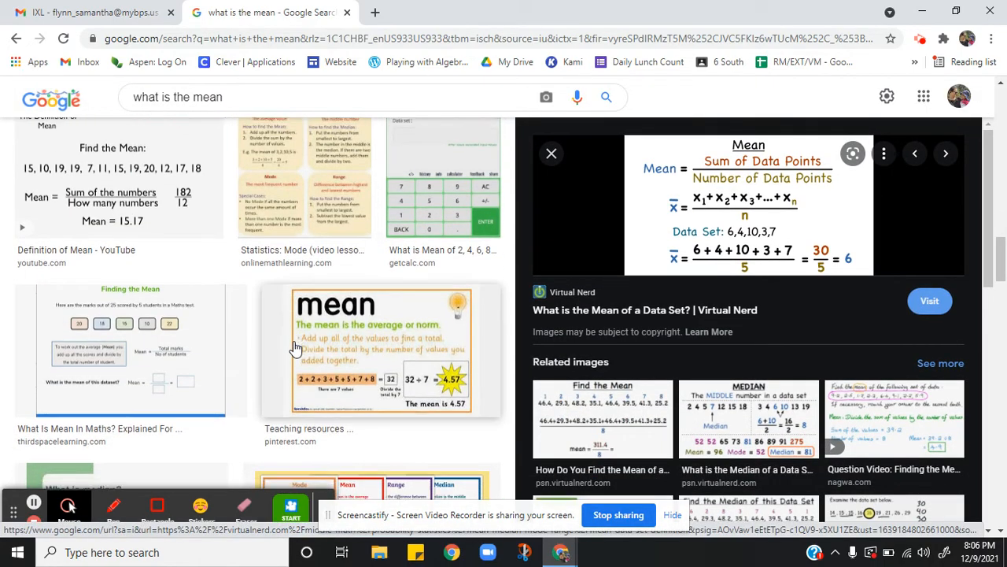
scroll(293, 342, down, 2)
scroll(293, 341, up, 5)
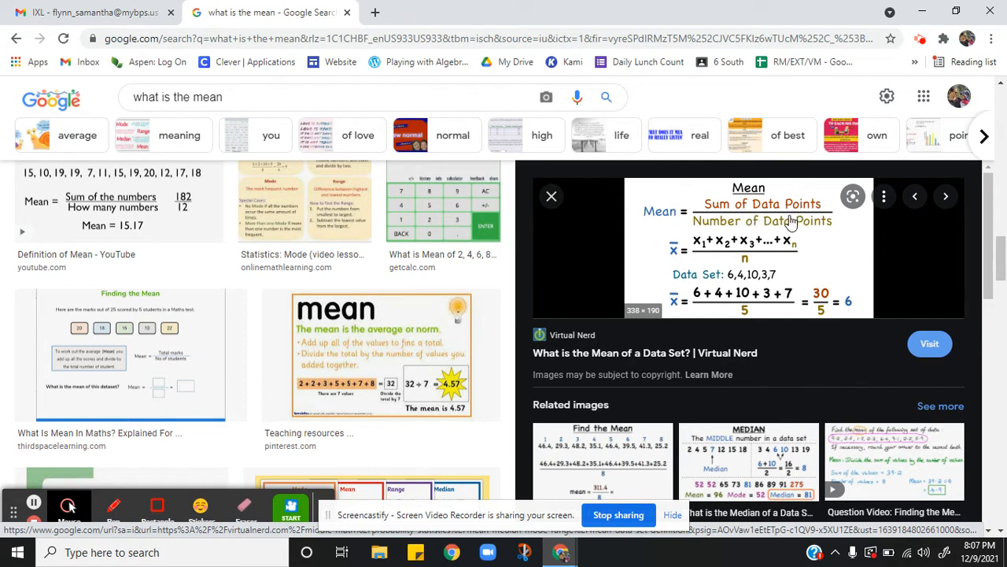
Step: Outline the enlarged mean formula image with the red Rectangle annotation tool and clear the annotations
click(157, 505)
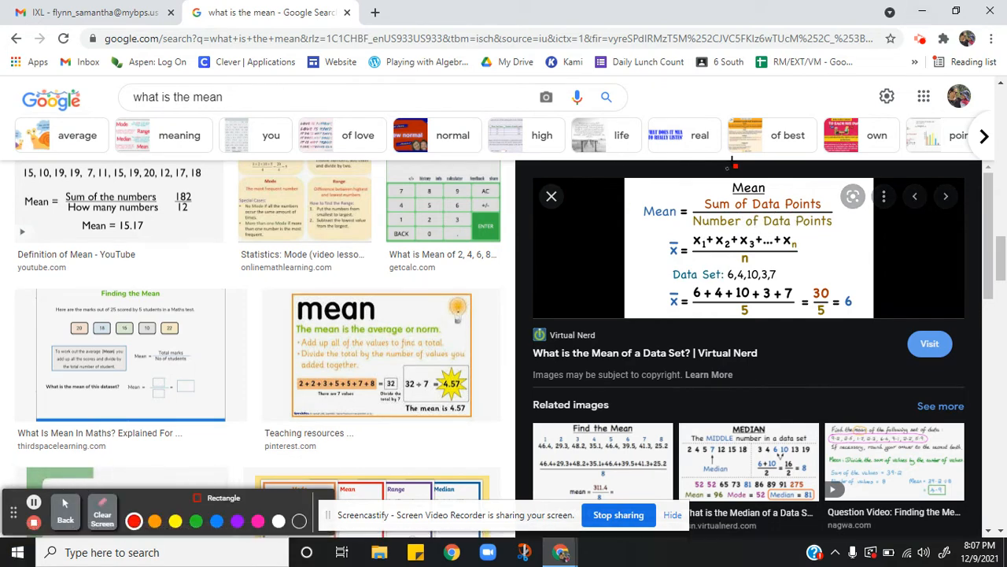
drag(627, 184, 889, 317)
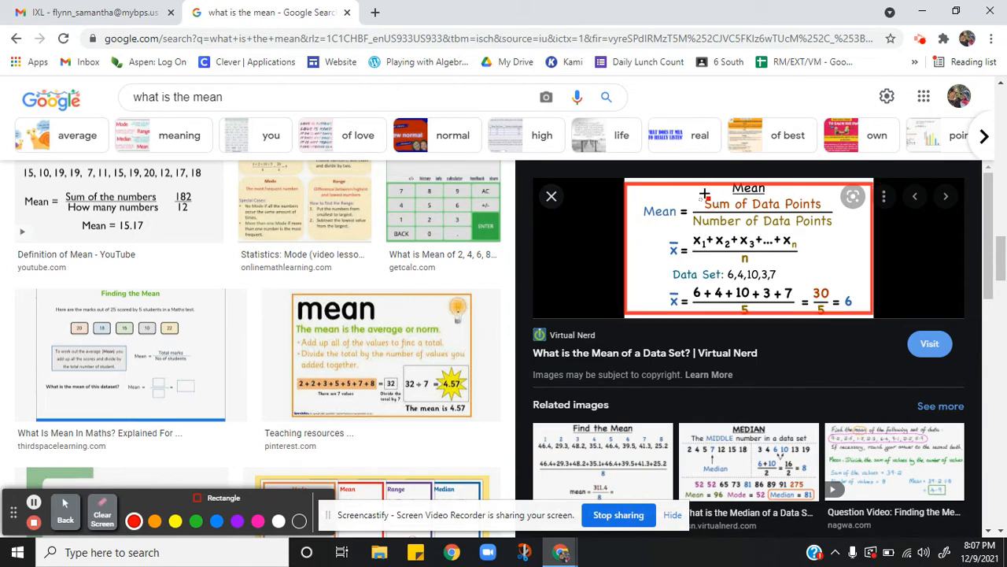
drag(706, 212, 825, 213)
click(103, 515)
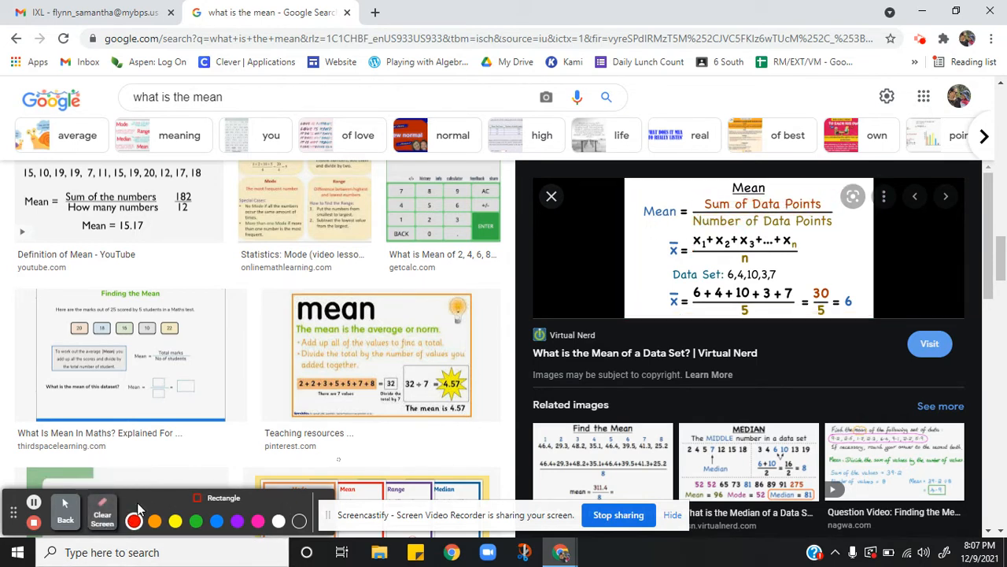
Step: Outline "Number of Data Points" in the mean formula with a yellow rectangle, clear it and leave the annotation tool
click(175, 521)
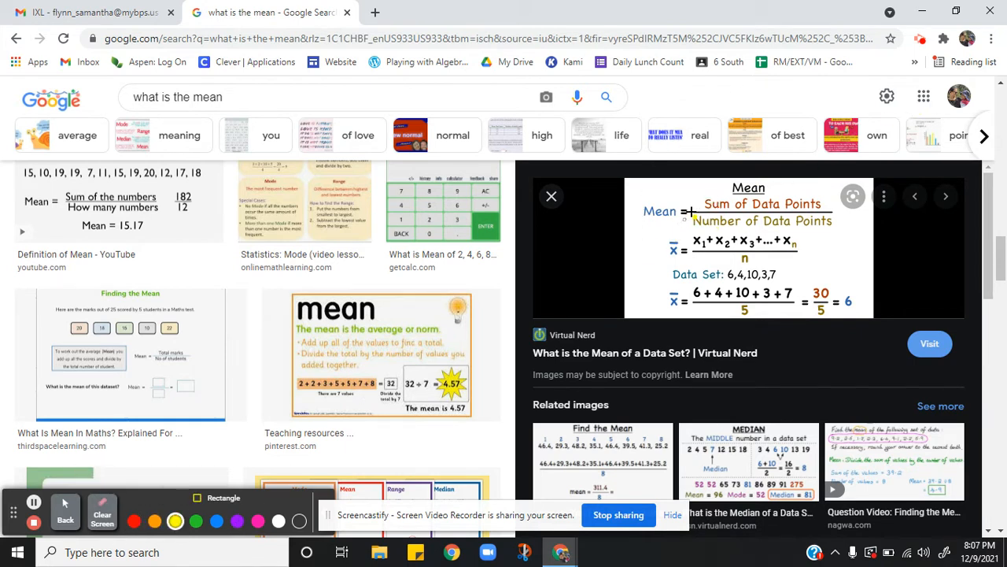
drag(685, 219, 843, 232)
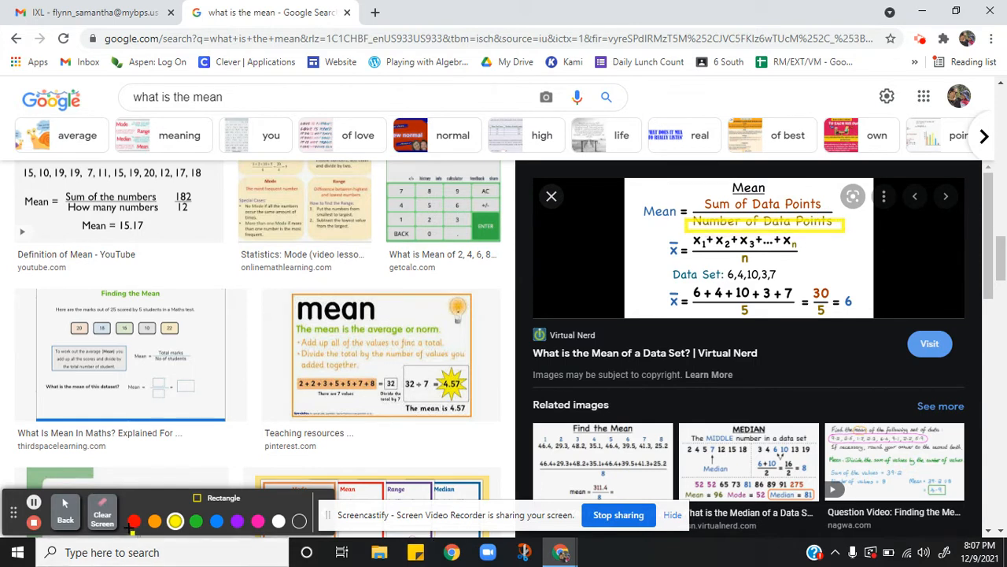
click(100, 518)
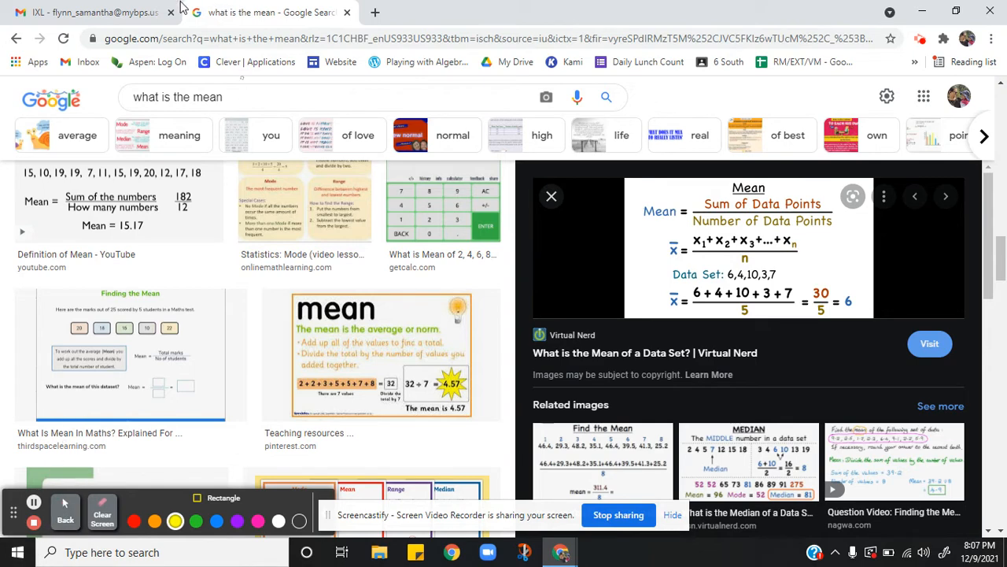
click(65, 510)
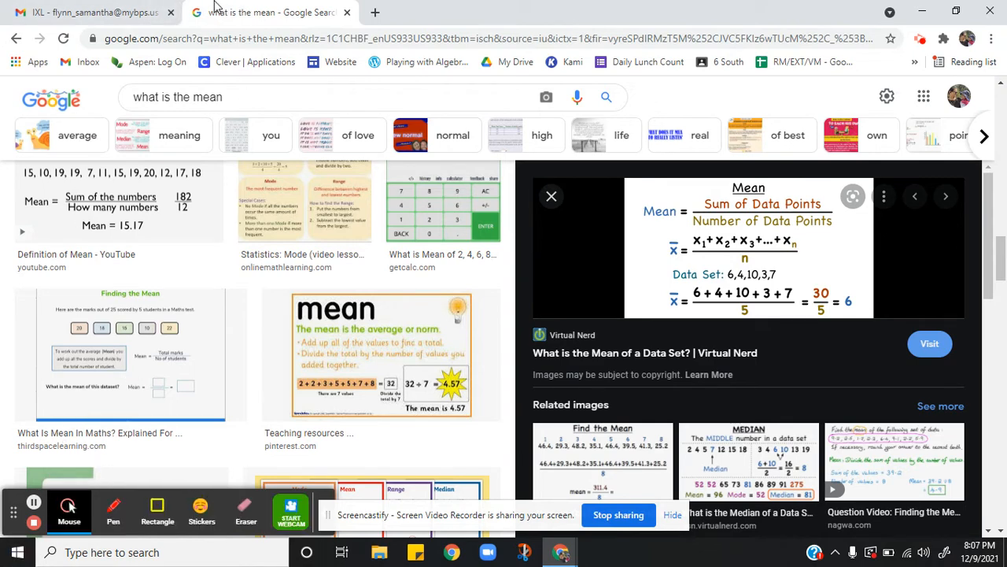
Step: On the IXL question screenshot in Gmail, outline both 771 values in yellow and both 783 values in blue, and clear the annotations
click(93, 11)
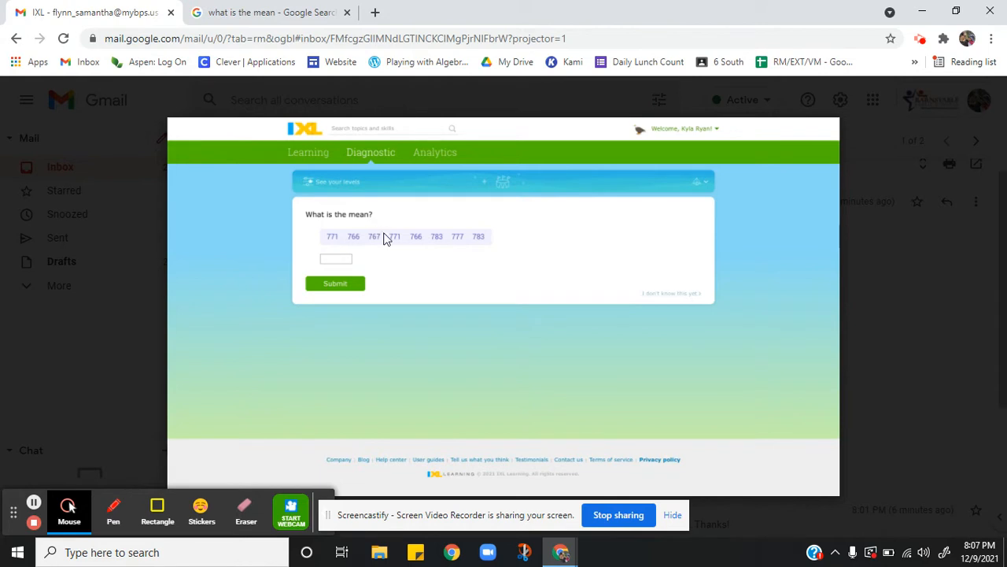
click(157, 510)
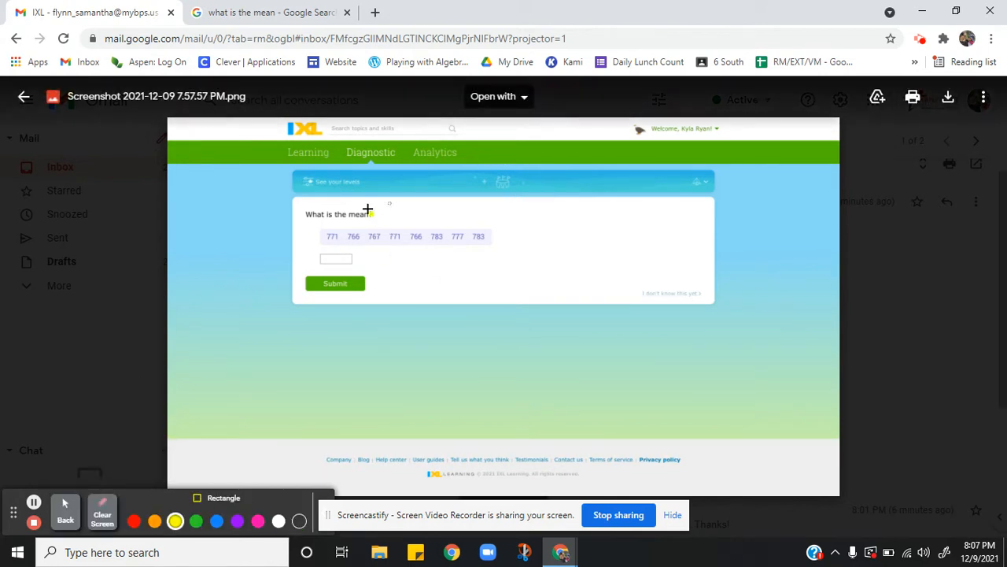
drag(307, 224, 341, 262)
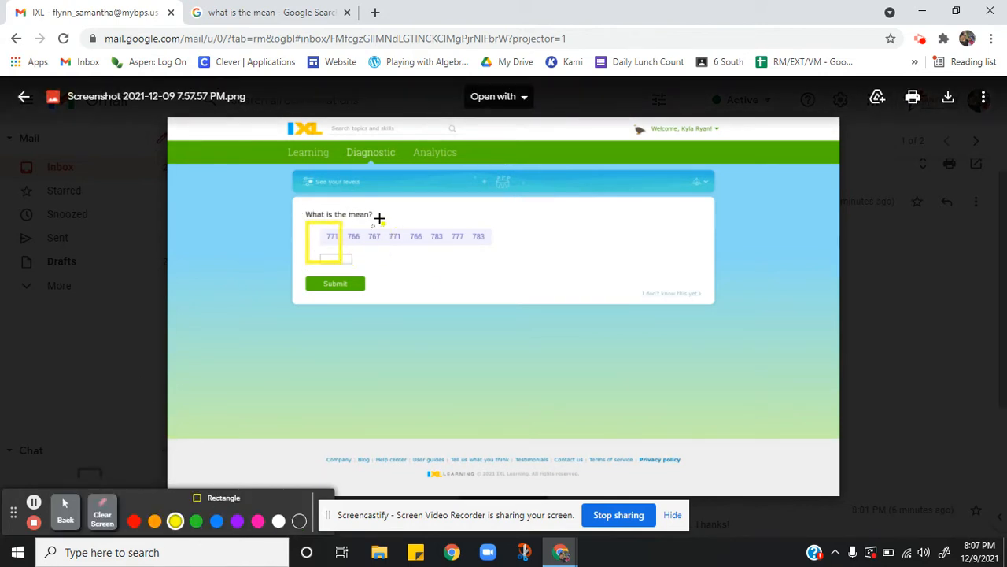
mouse_move(373, 224)
mouse_down()
mouse_move(385, 261)
mouse_move(414, 259)
mouse_up()
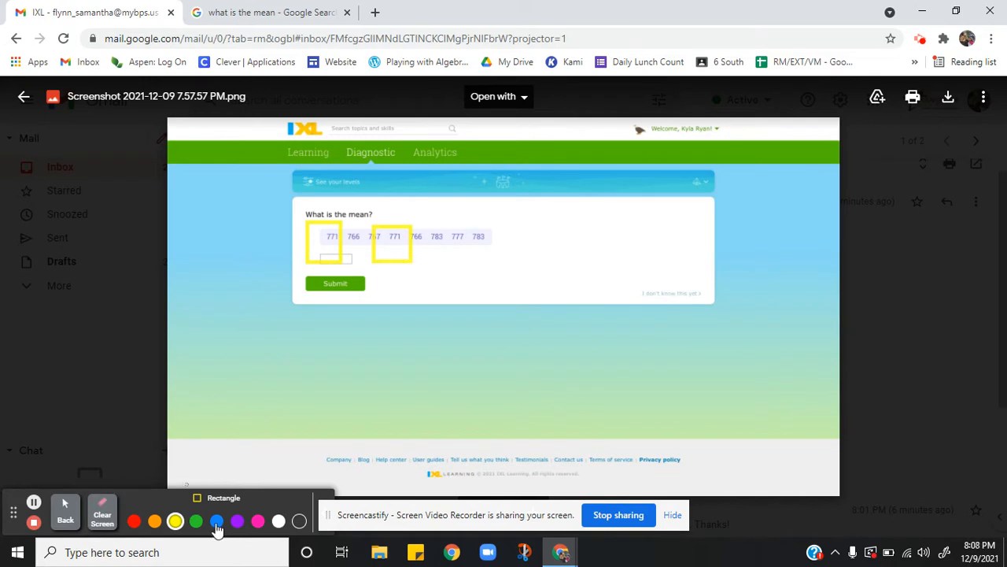
click(216, 520)
mouse_move(414, 219)
mouse_down()
mouse_move(445, 263)
mouse_move(458, 264)
mouse_up()
mouse_move(453, 216)
mouse_down()
mouse_move(475, 254)
mouse_move(508, 266)
mouse_up()
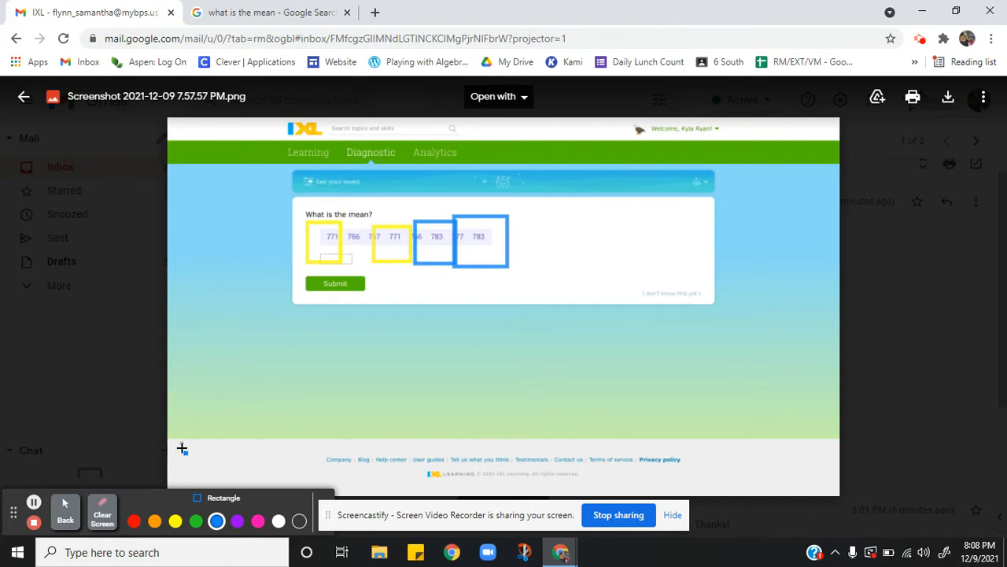
click(113, 521)
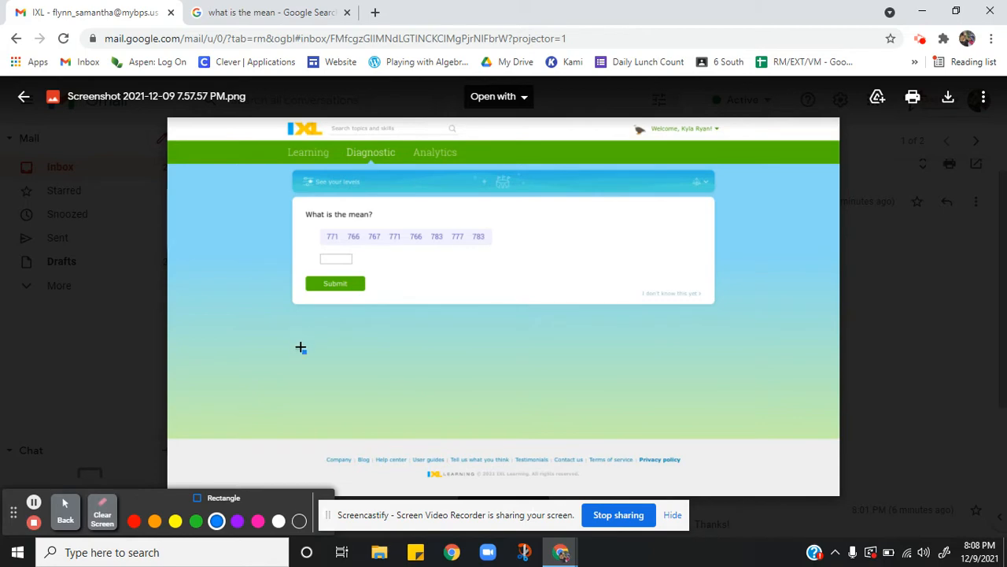
Step: Return to the Google image search, change the query to "what is the average" and look through the results for an average formula
click(259, 9)
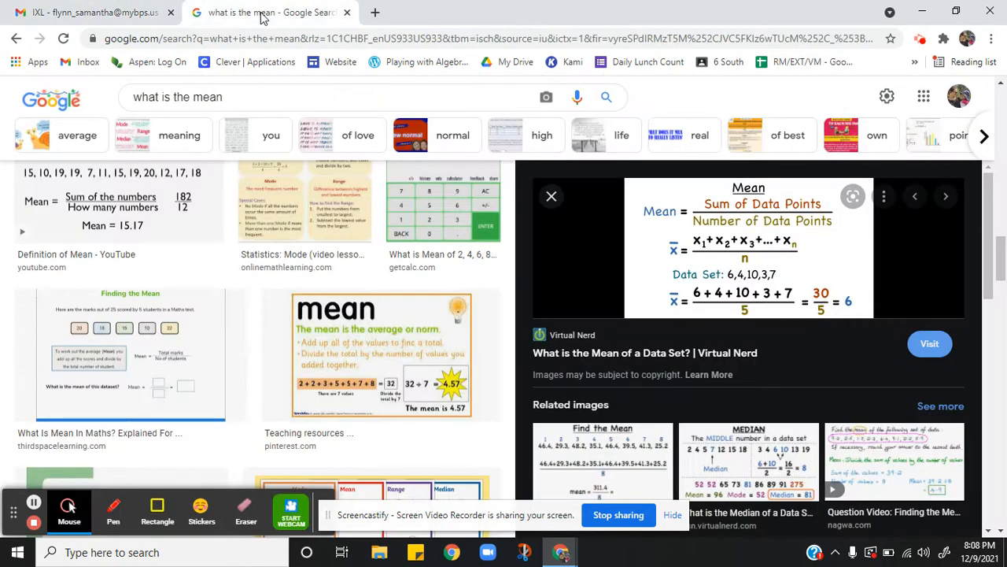
click(65, 510)
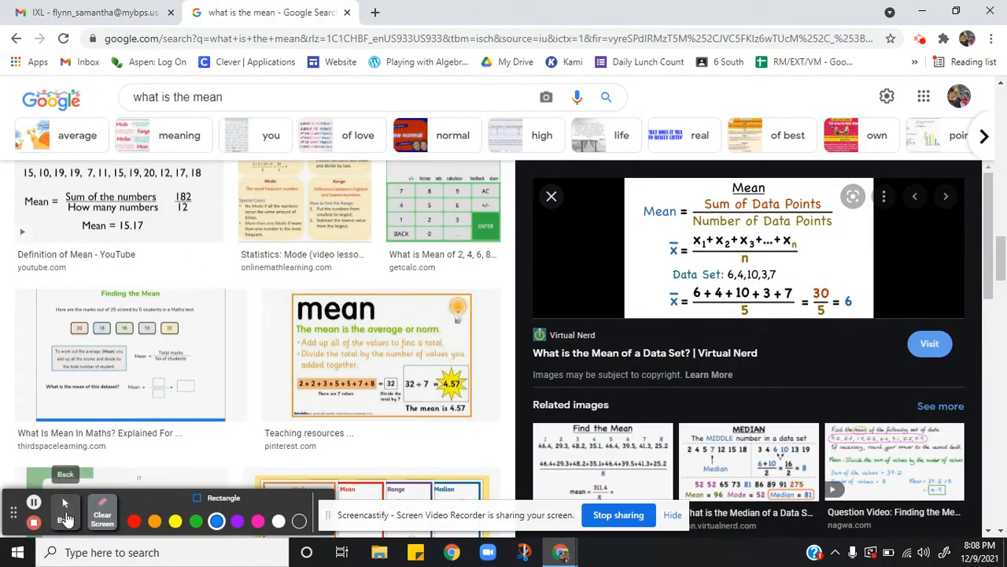
click(220, 105)
double_click(221, 106)
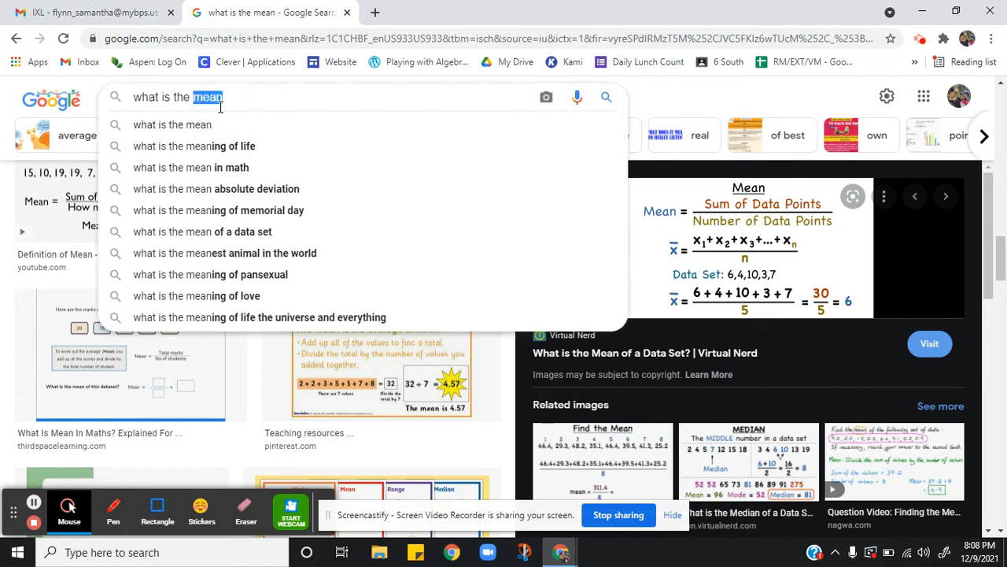
text(average)
key(Return)
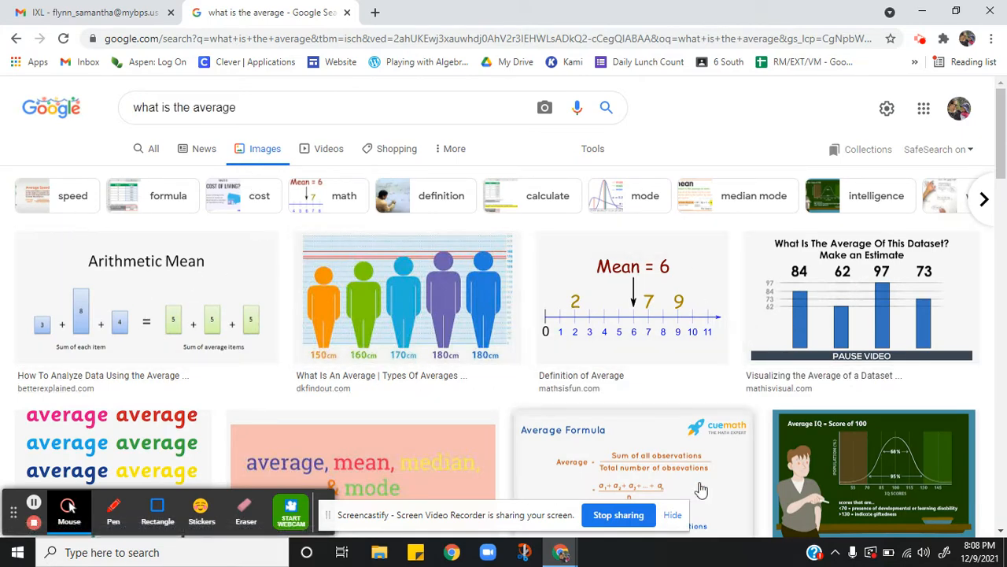
scroll(639, 435, down, 1)
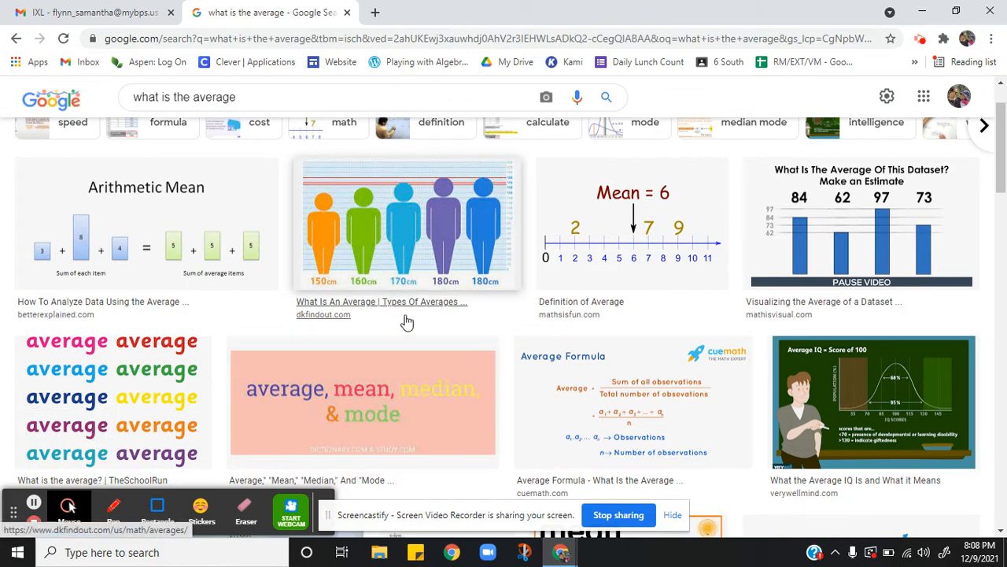
scroll(284, 251, up, 1)
scroll(285, 250, up, 1)
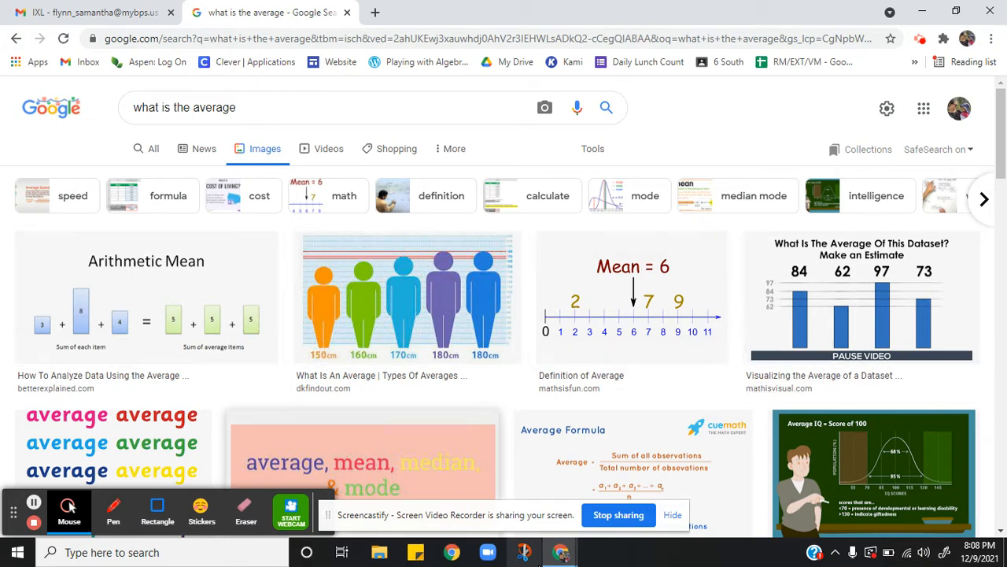
scroll(877, 342, down, 3)
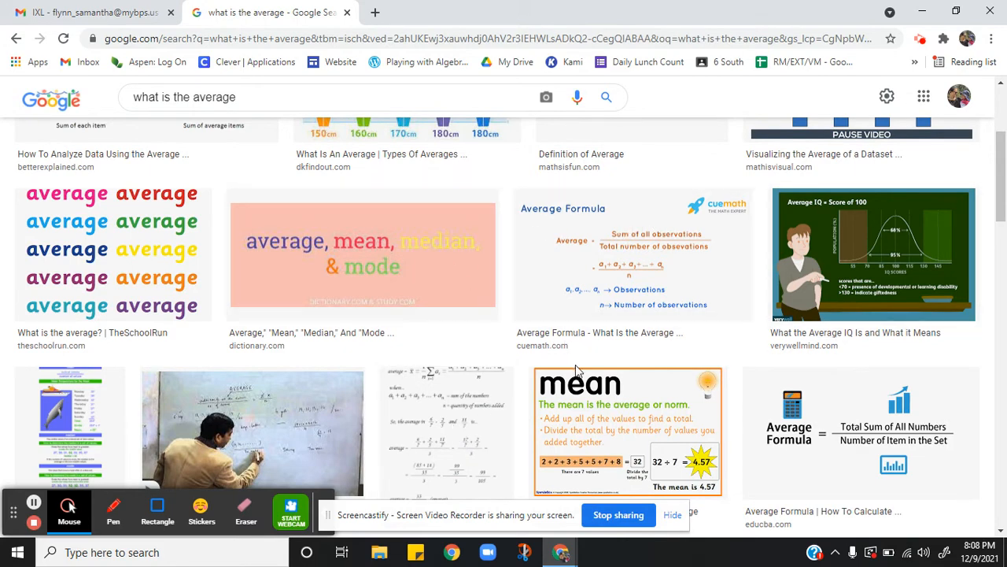
Step: Revisit the IXL question in Gmail, then open Google Sheets in a new browser tab and create a blank spreadsheet
click(112, 14)
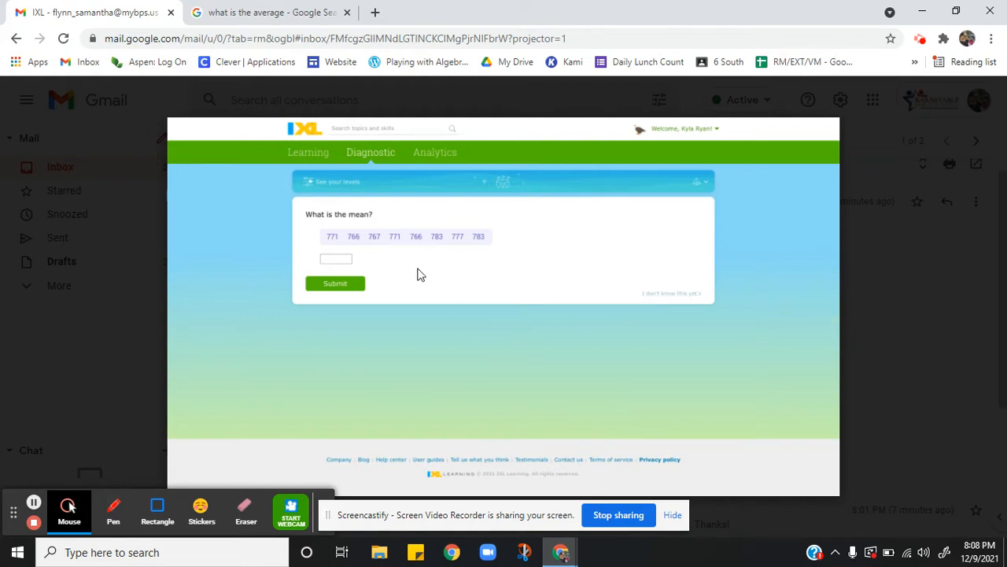
click(377, 12)
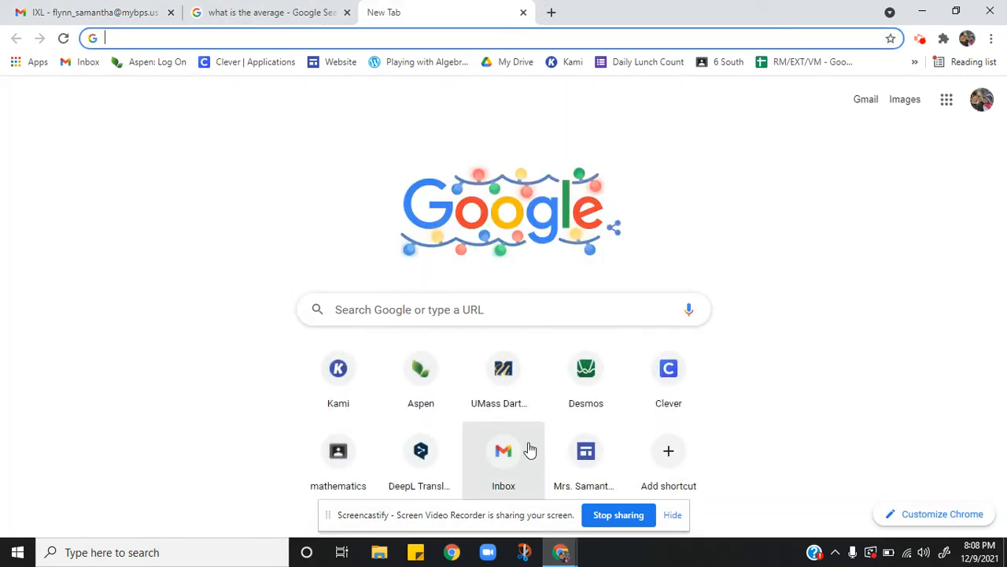
click(947, 99)
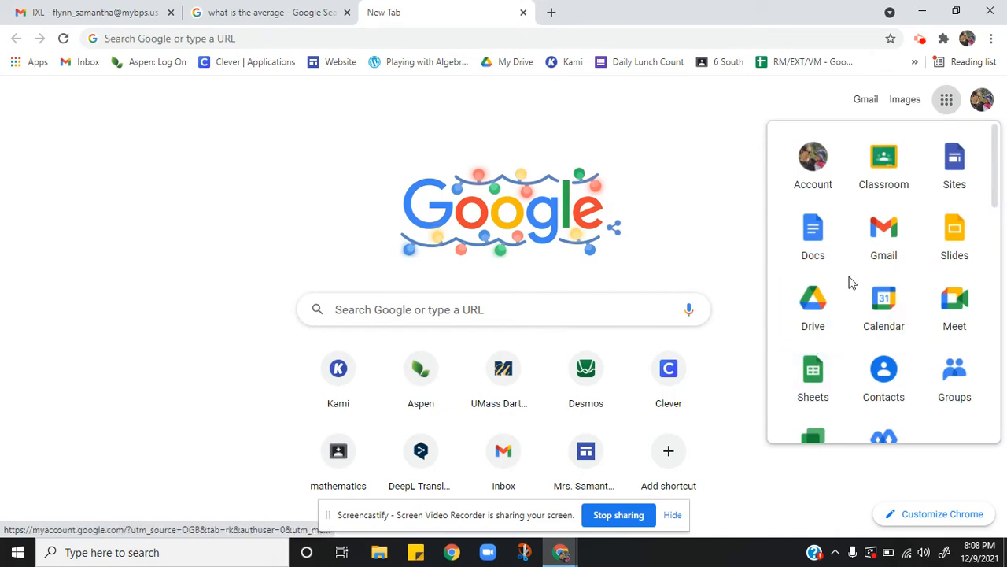
click(769, 395)
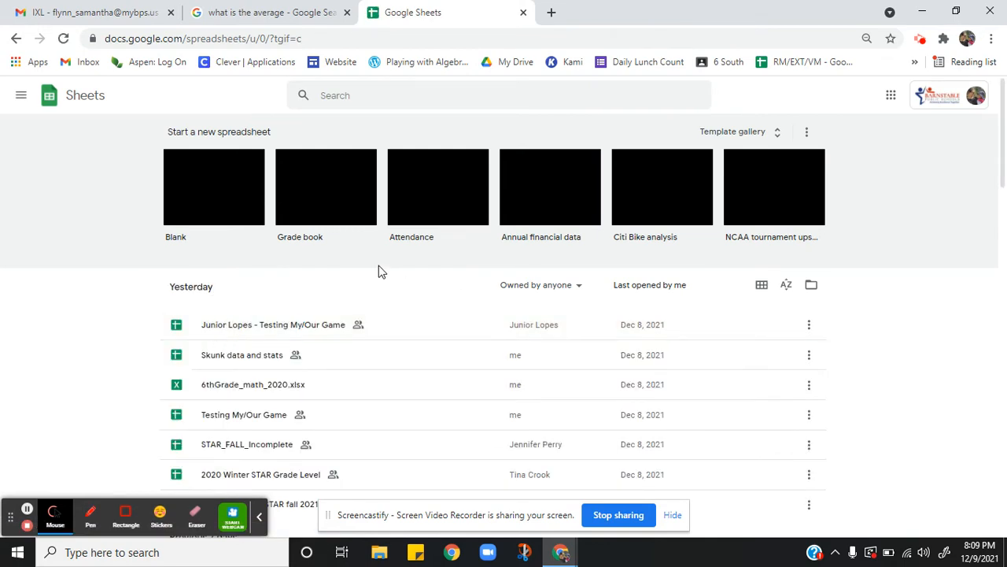
click(233, 187)
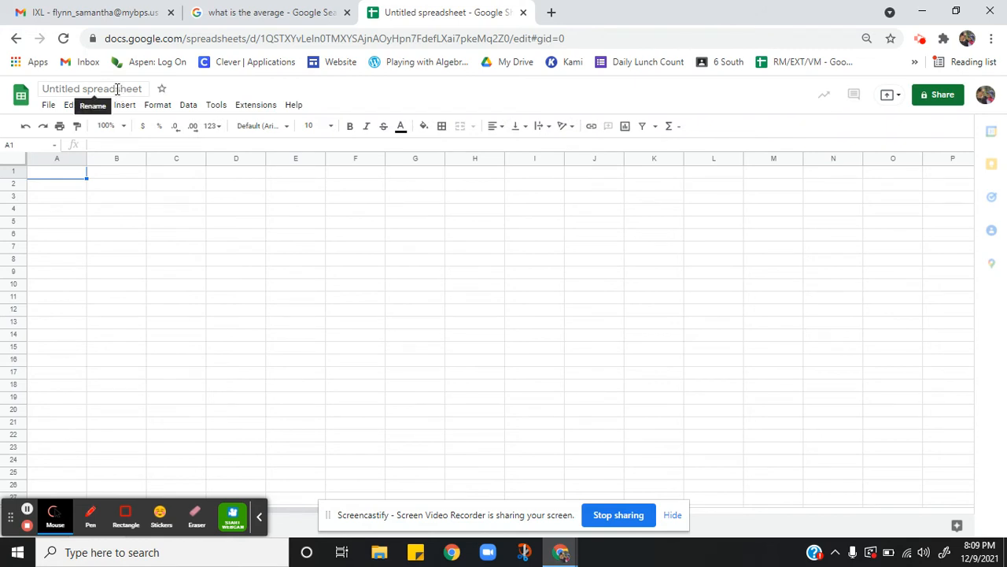
Step: Name the spreadsheet "IXL help for mean" and return to cell A1
click(116, 90)
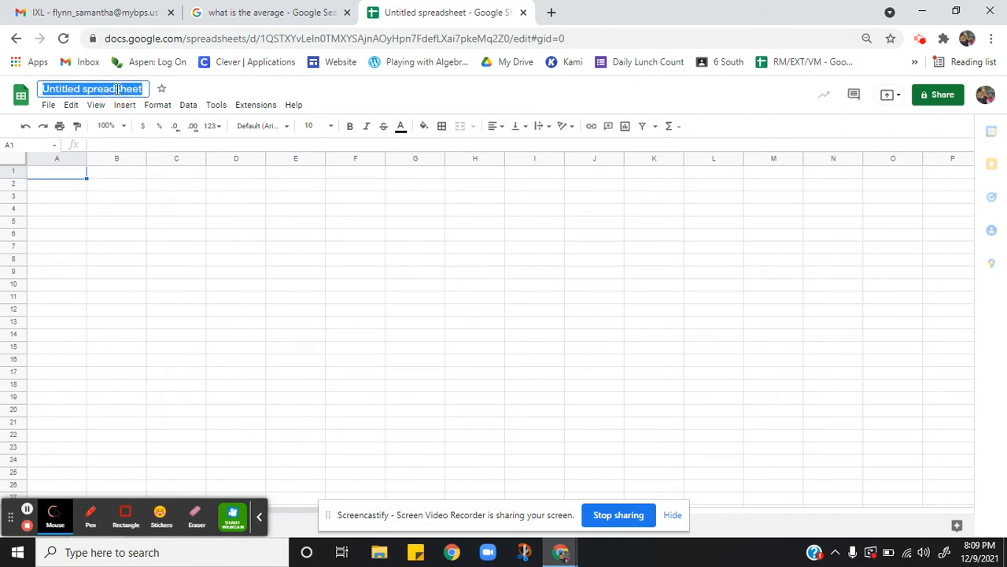
text(IXL)
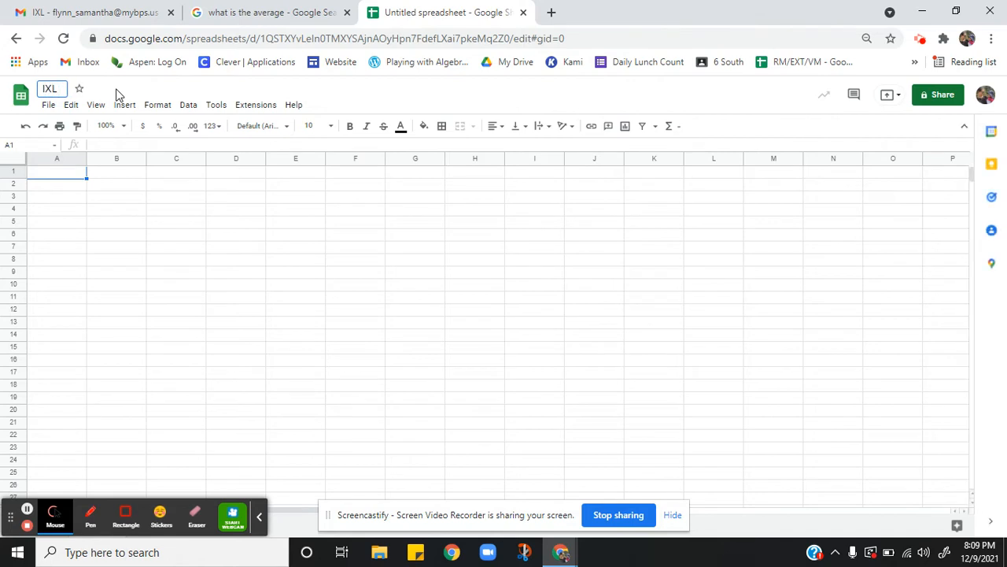
text( help for me n)
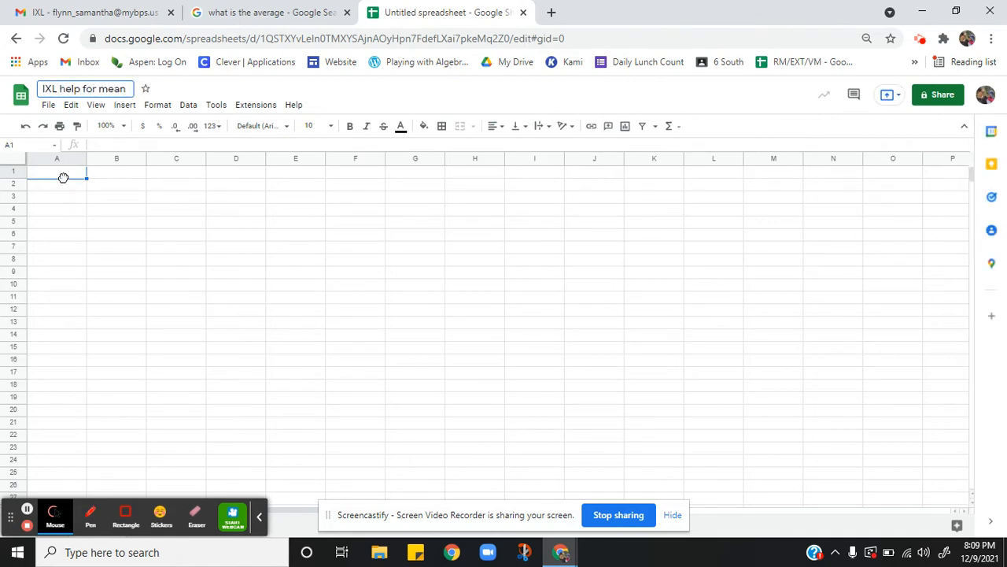
click(63, 177)
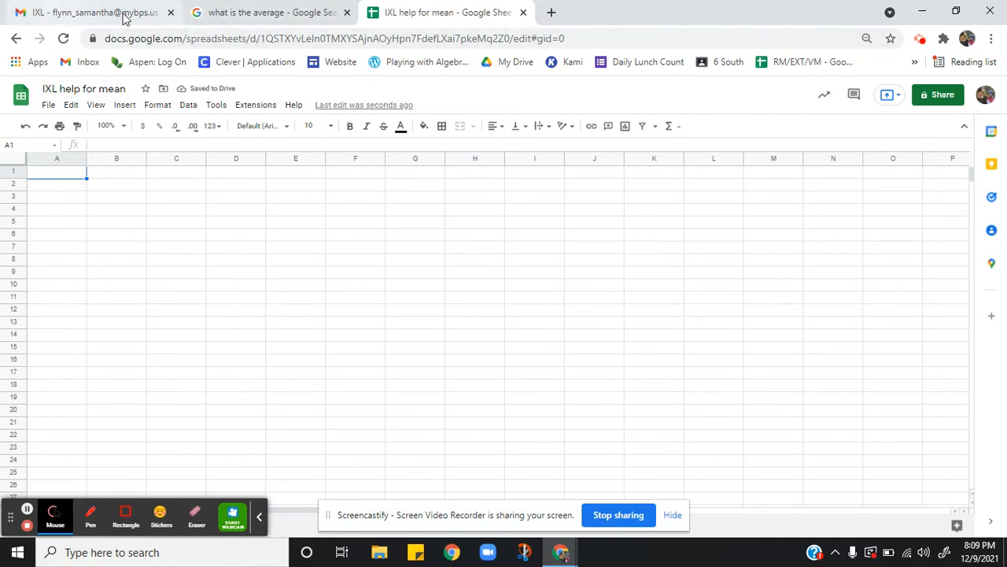
Step: Separate the Gmail tab into its own window and arrange it side by side with the spreadsheet window
click(263, 8)
drag(79, 8, 762, 128)
key(super+Right)
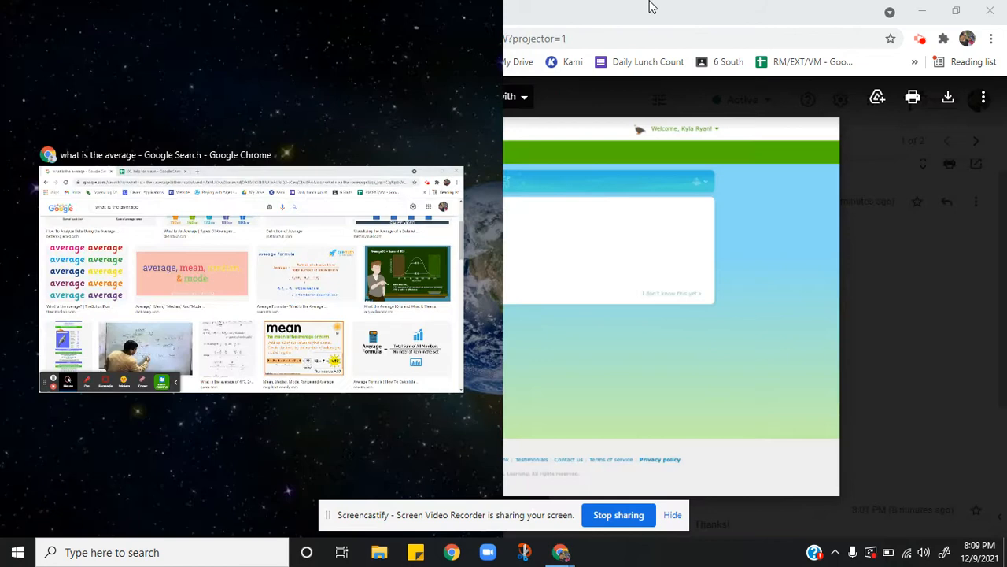
click(283, 234)
click(211, 14)
click(542, 34)
key(super+Right)
key(super+Right)
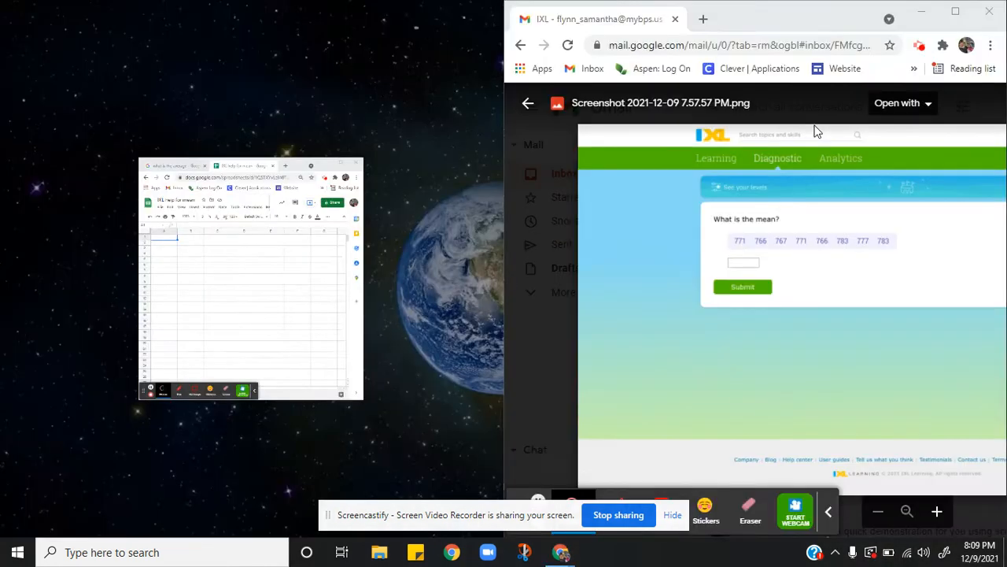
click(197, 244)
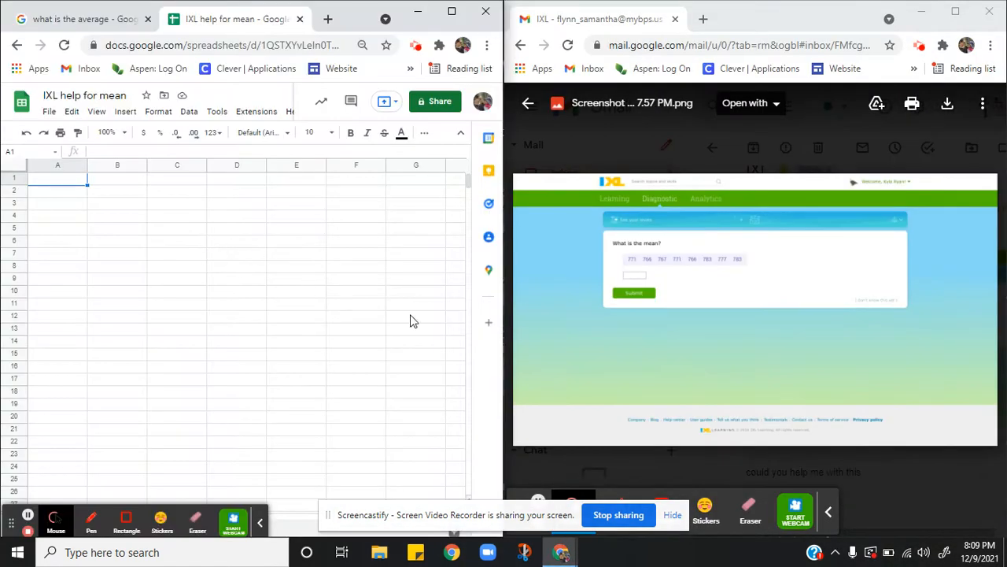
click(695, 275)
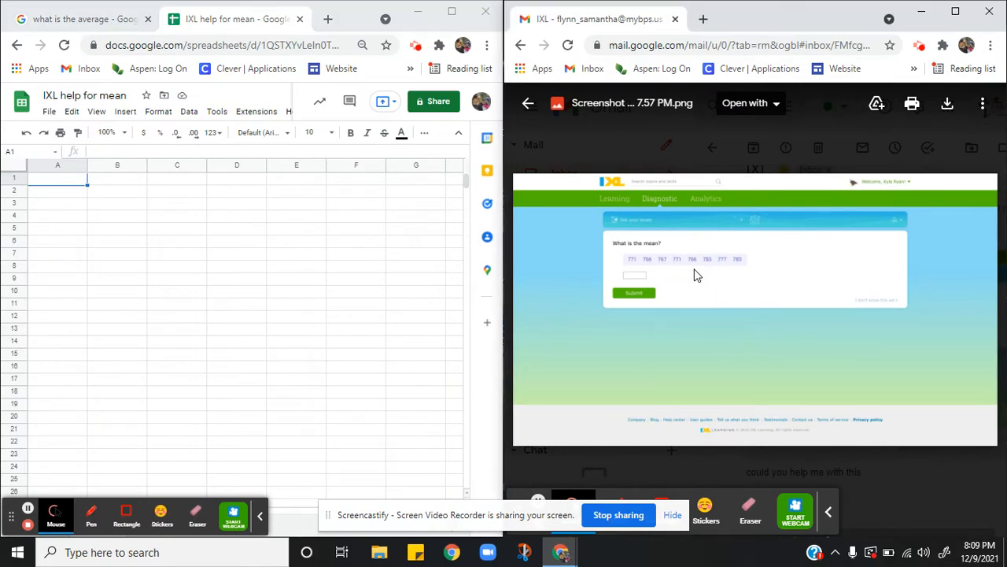
key(ctrl+plus)
key(ctrl+plus)
key(ctrl+plus)
key(ctrl+plus)
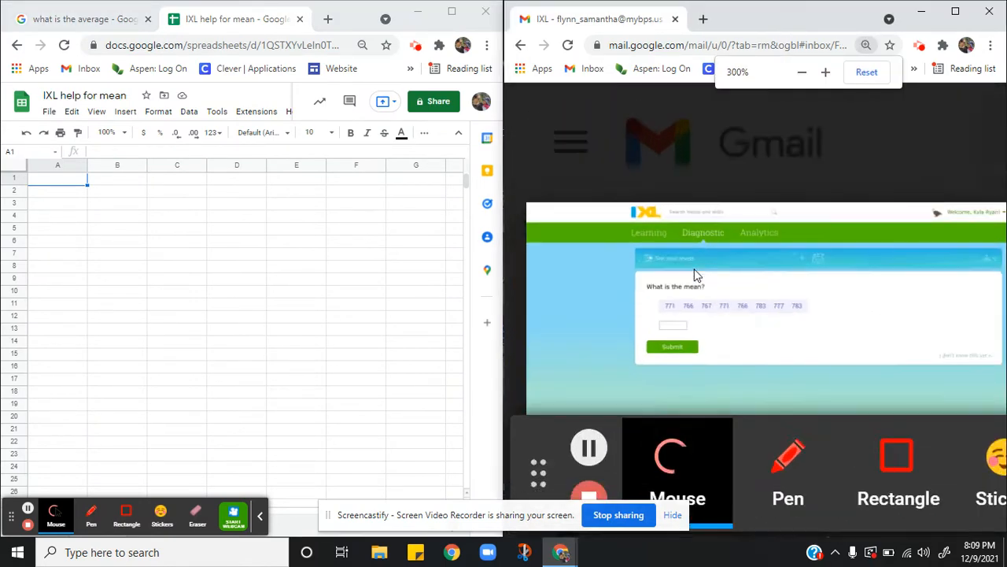
key(ctrl+minus)
key(ctrl+minus)
key(ctrl+minus)
key(ctrl+minus)
key(ctrl+minus)
key(ctrl+minus)
key(ctrl+minus)
key(ctrl+minus)
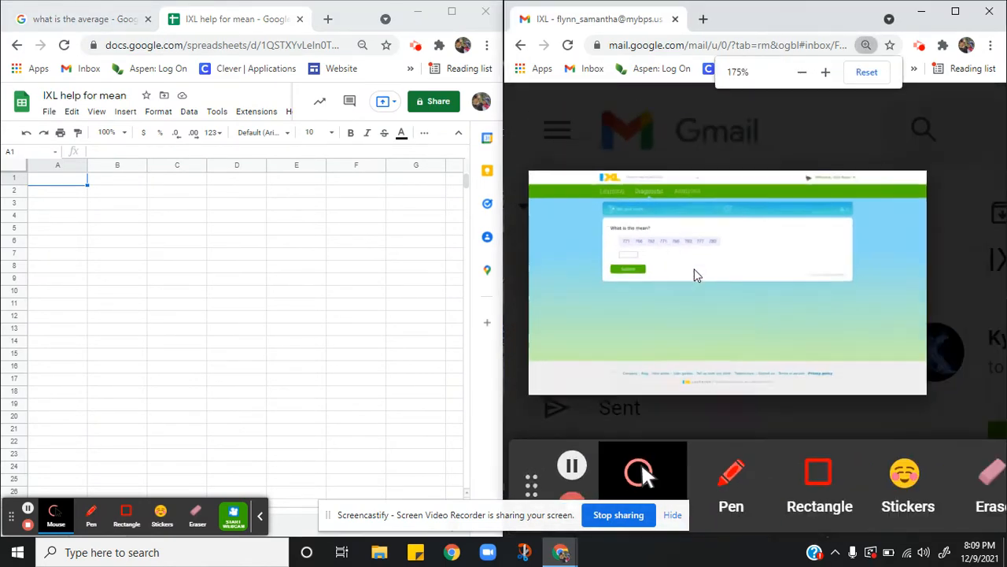
key(ctrl+0)
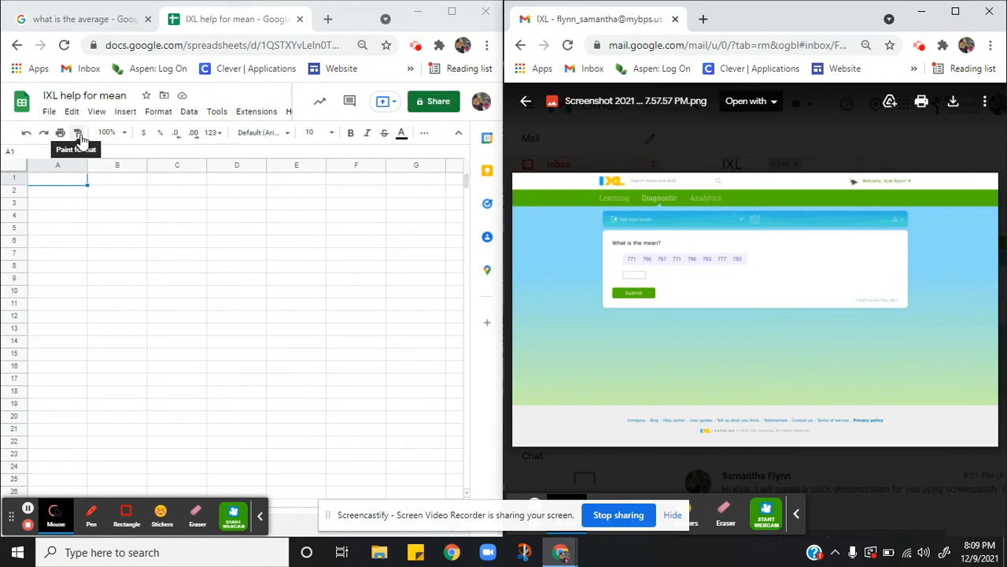
Step: Enter the first four IXL data values, 771, 766, 767 and 771, in cells A1 to A4
click(72, 182)
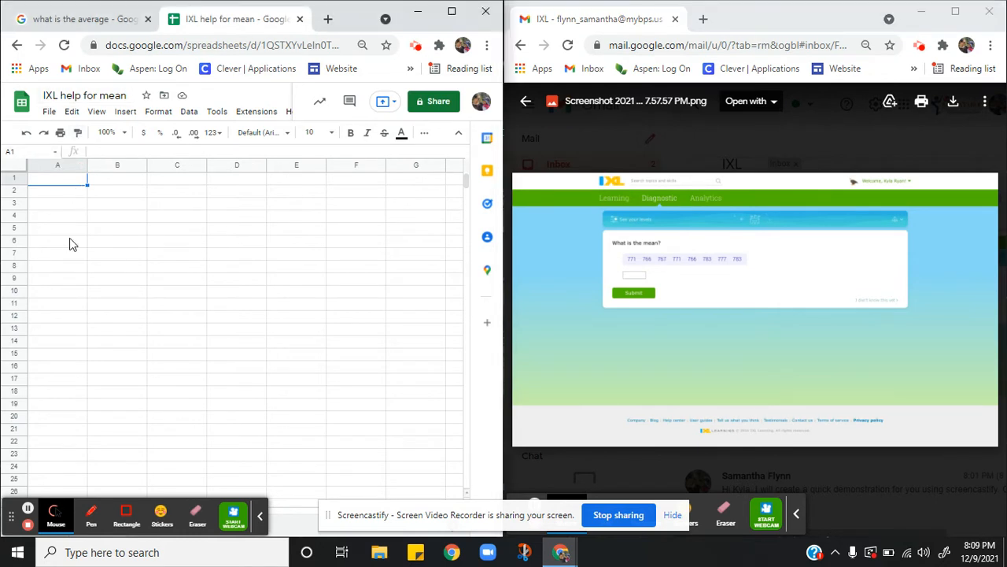
text(771)
key(Return)
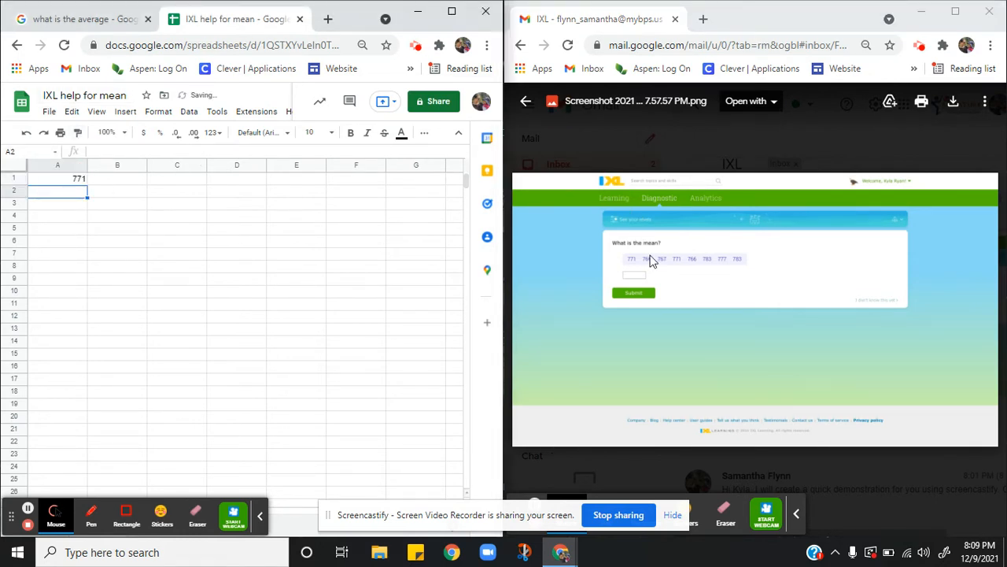
text(766)
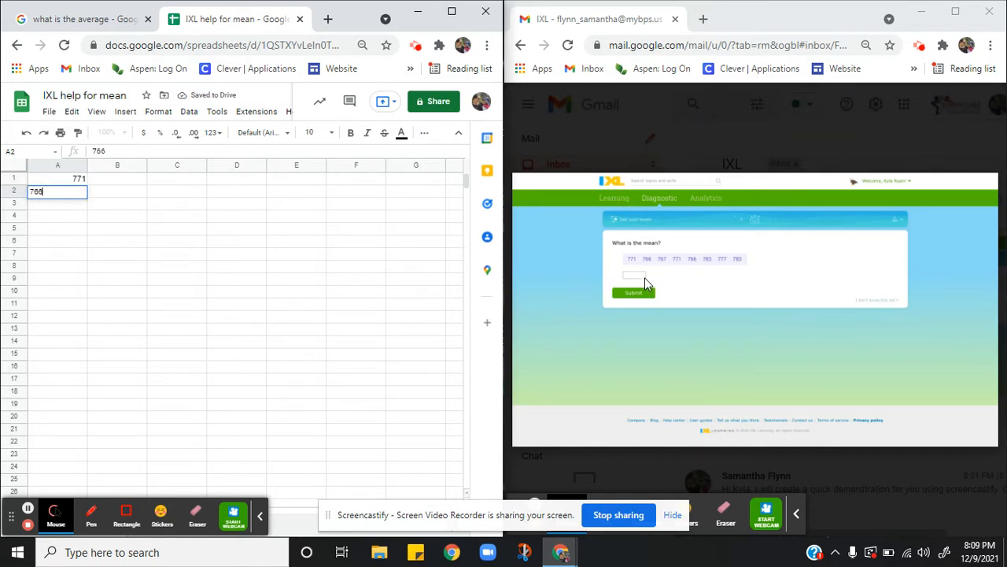
key(Return)
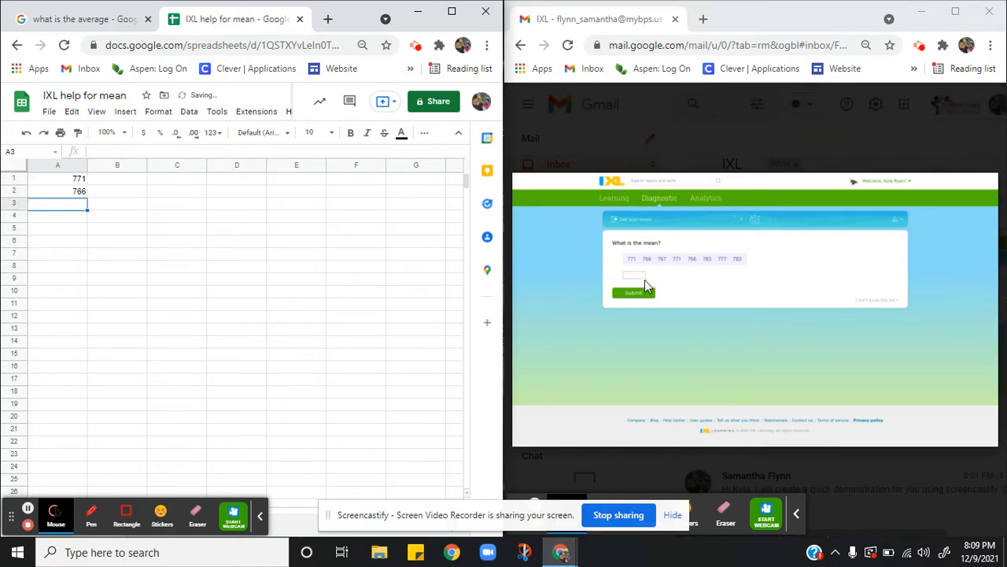
text(767)
key(Return)
text(7)
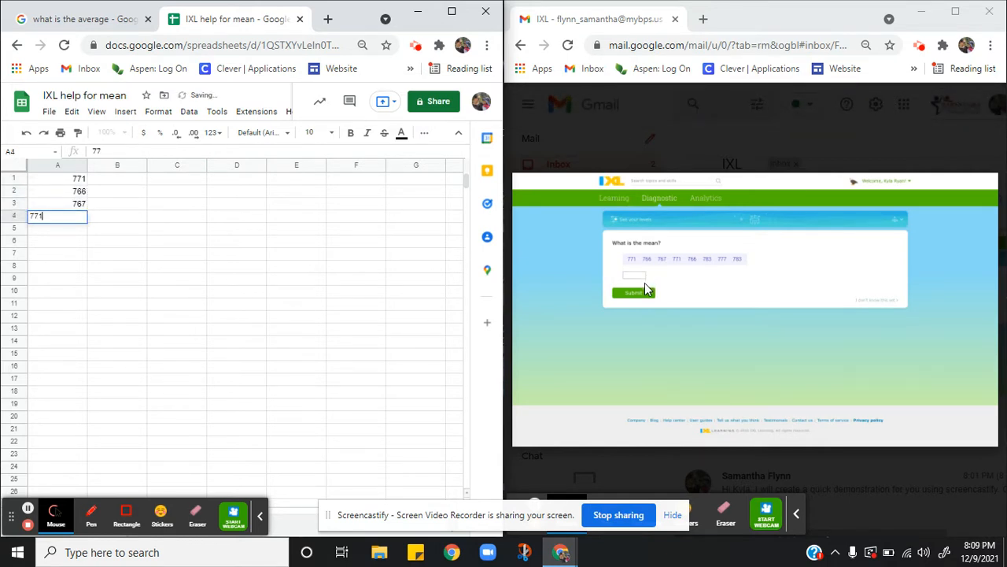
text(71)
key(Return)
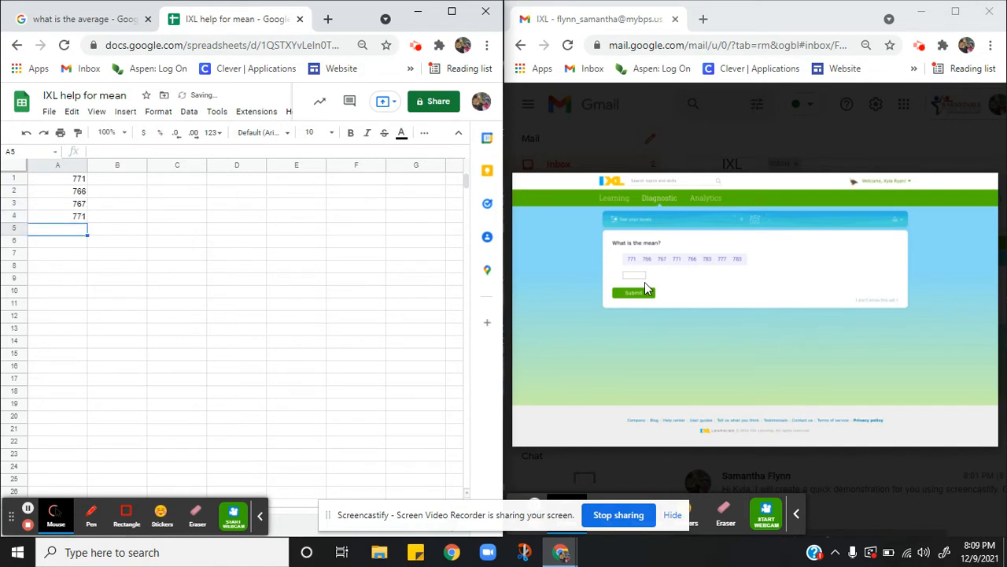
Step: Enter the last four IXL data values, 766, 783, 777 and 783, in cells A5 to A8 and check the column's start
text(766)
key(Return)
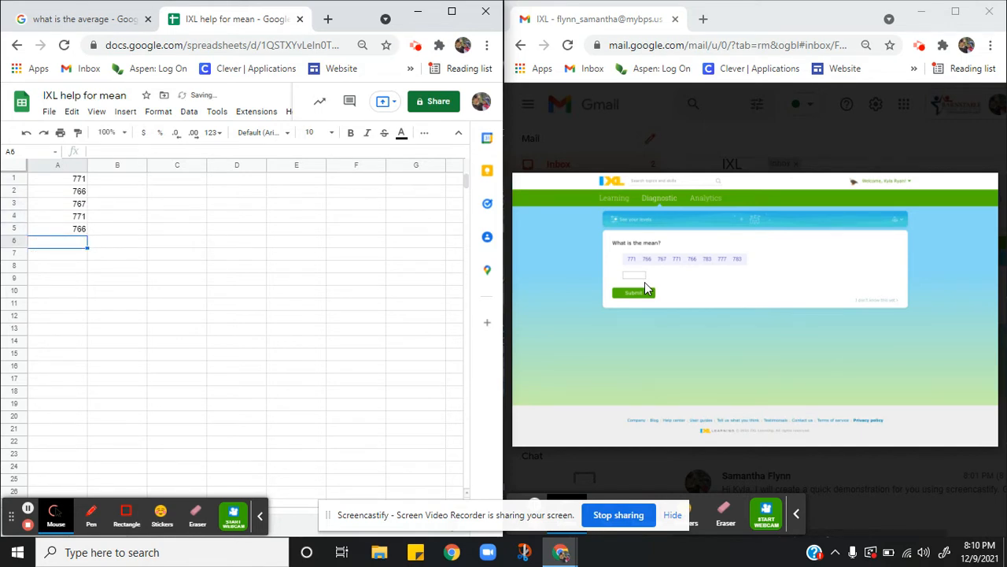
text(783)
key(Return)
text(7)
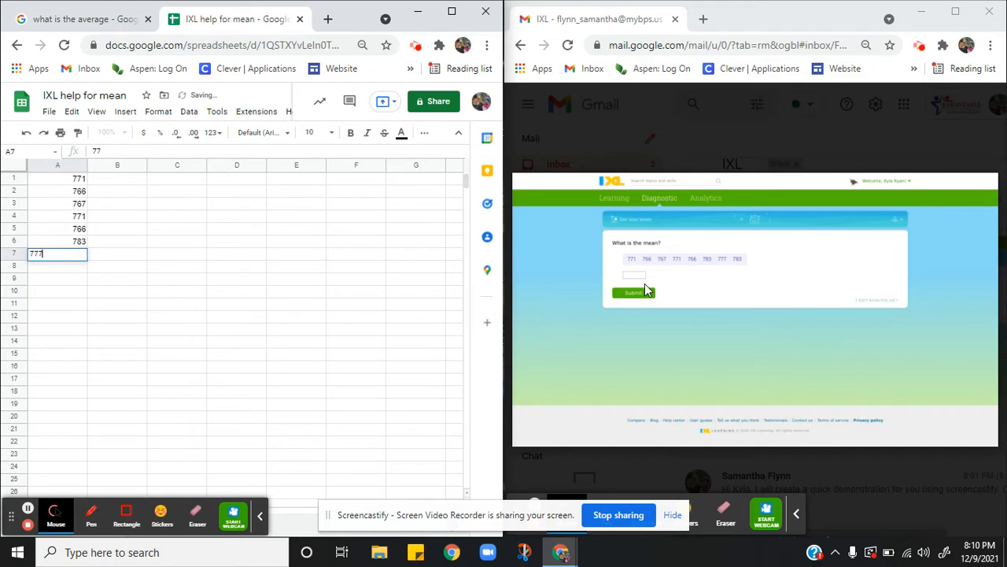
text(77)
key(Return)
text(7)
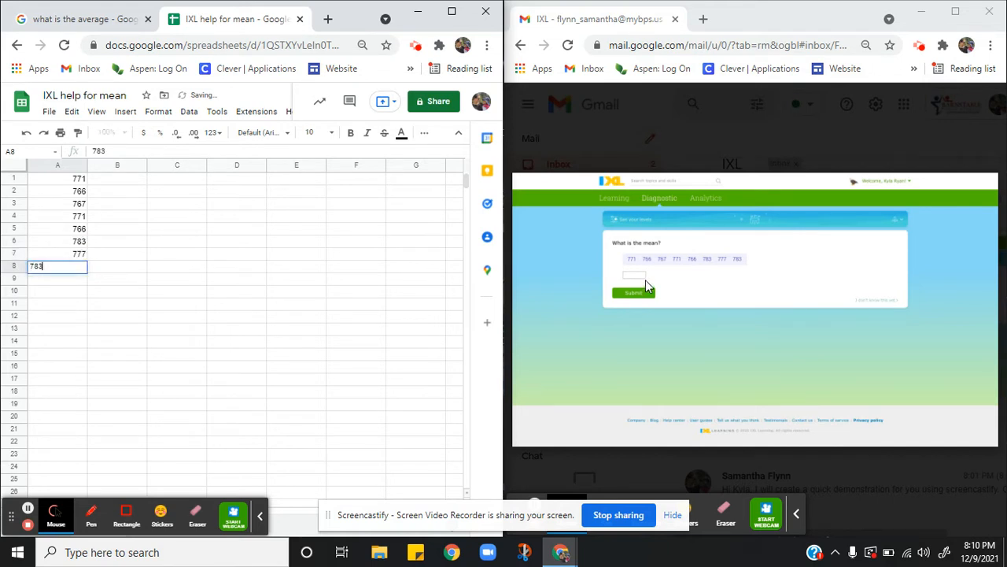
text(83)
key(Return)
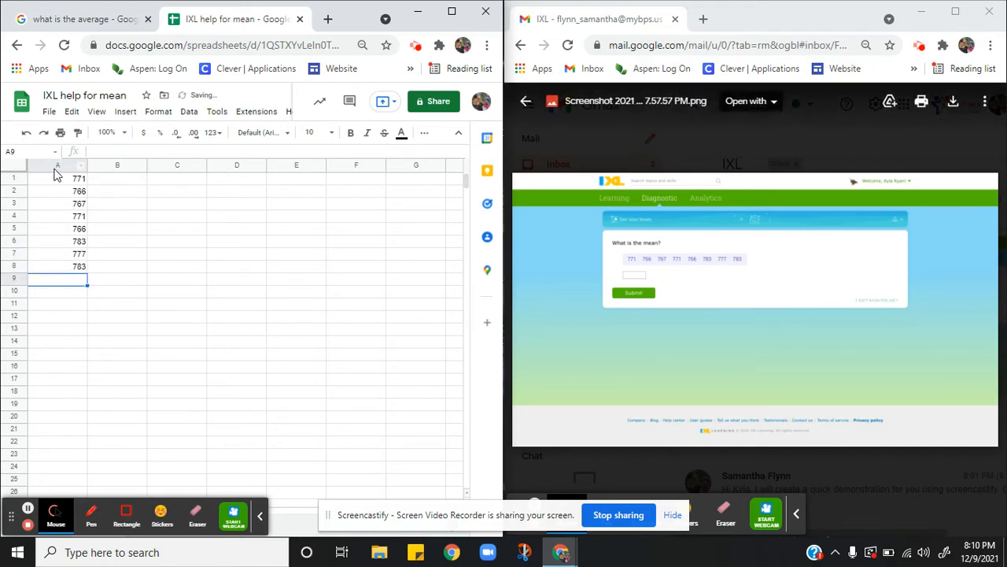
click(77, 182)
click(73, 194)
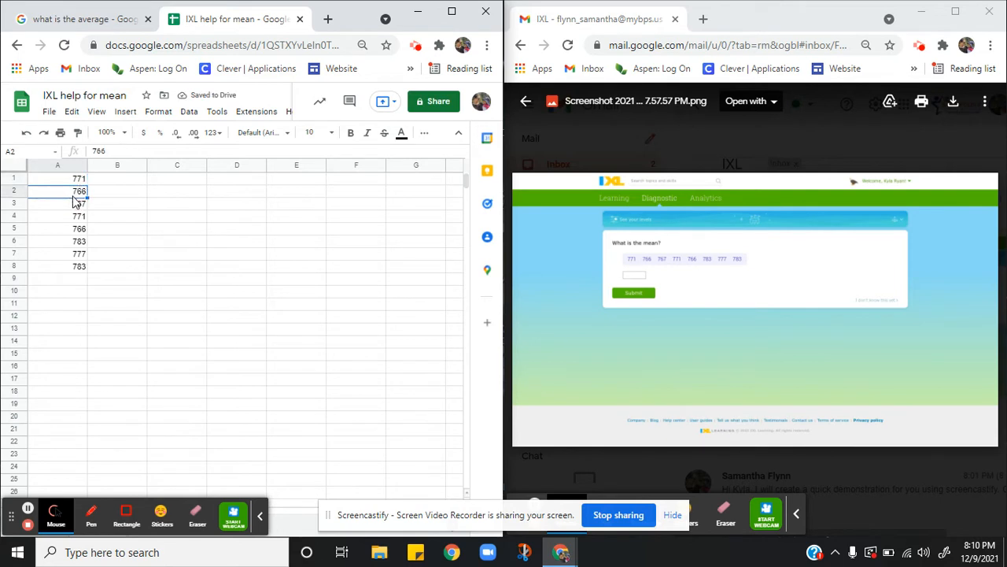
Step: Open the emailed IXL question screenshot in Kami, convert the file, and back out of text recognition
click(763, 236)
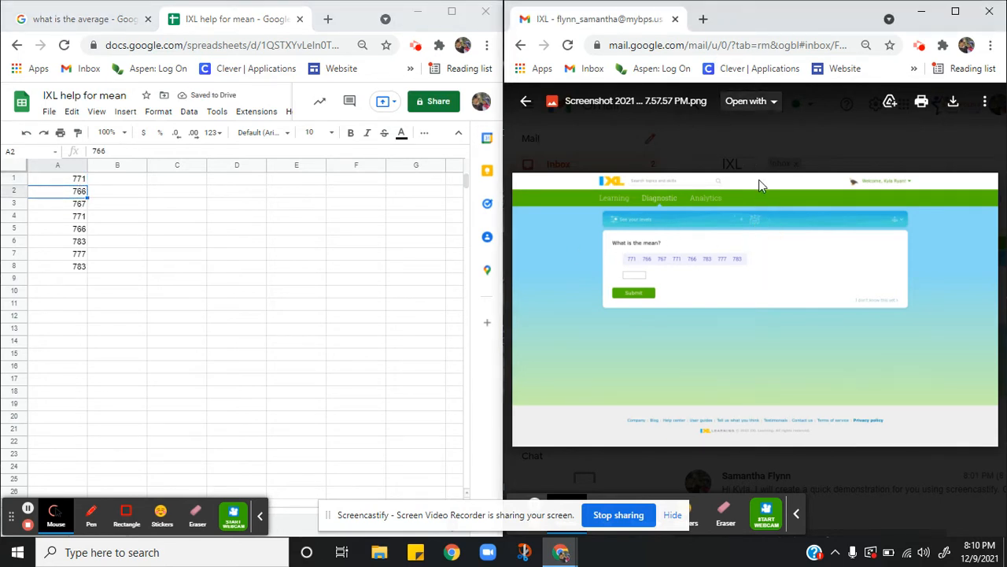
click(744, 101)
click(793, 147)
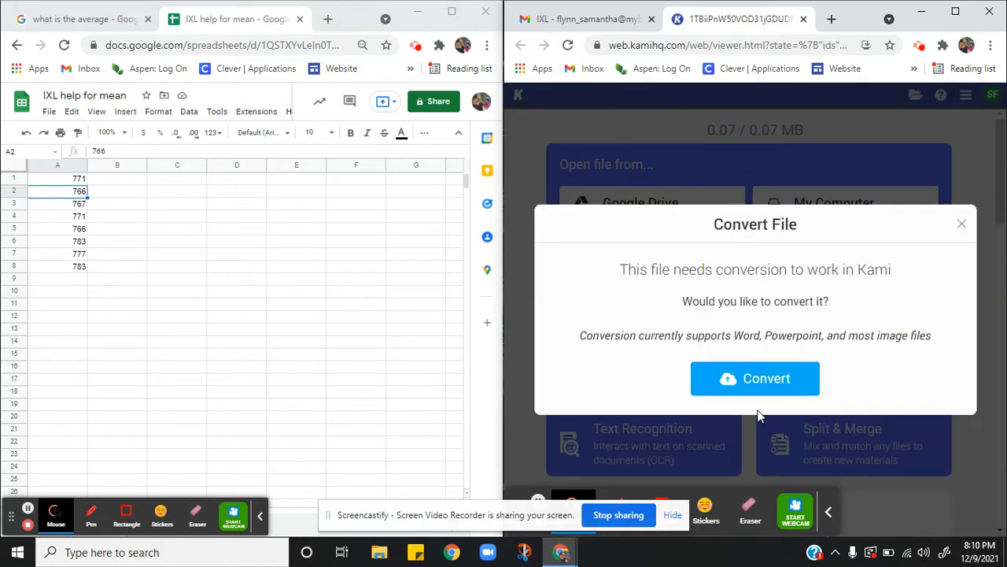
click(757, 379)
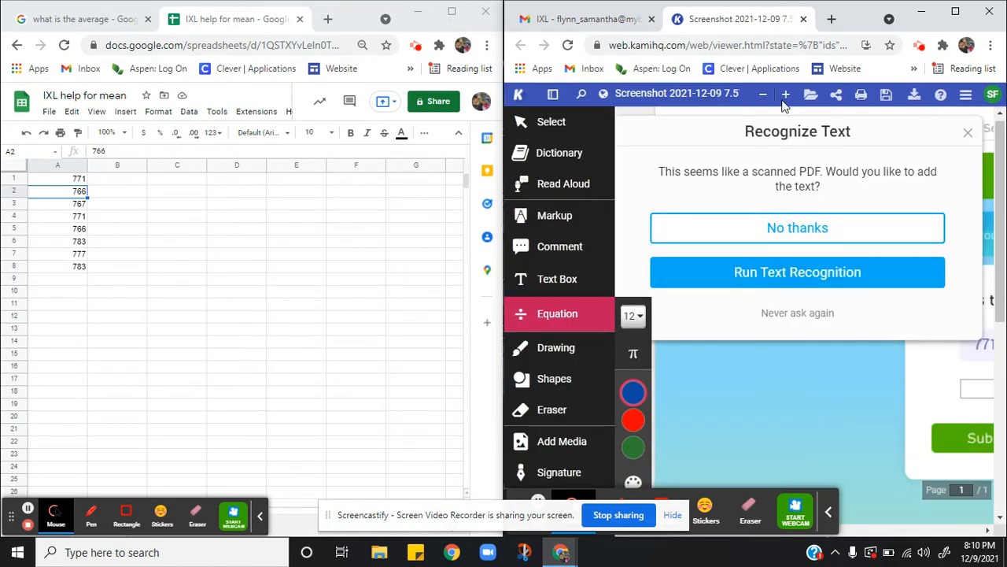
click(847, 276)
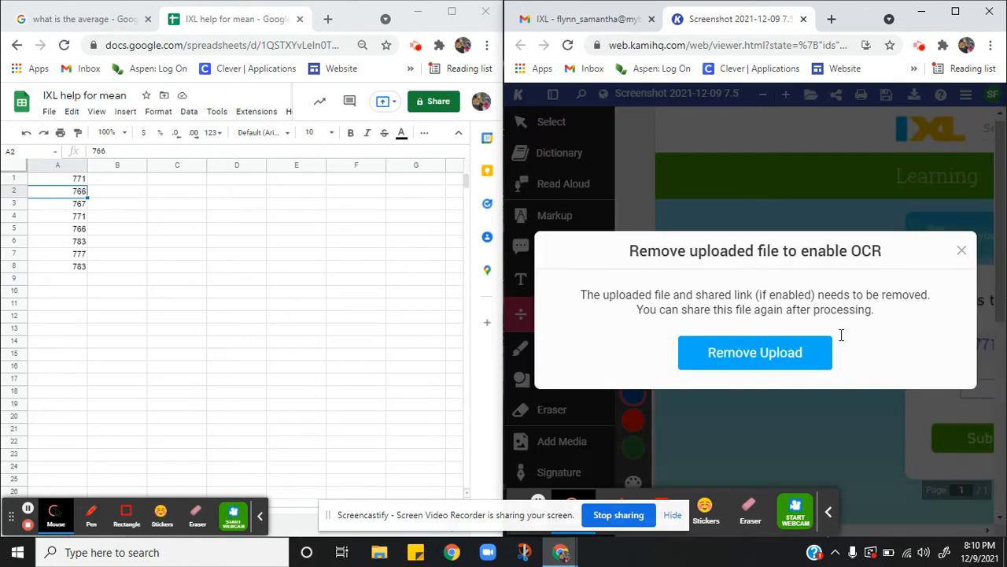
click(961, 250)
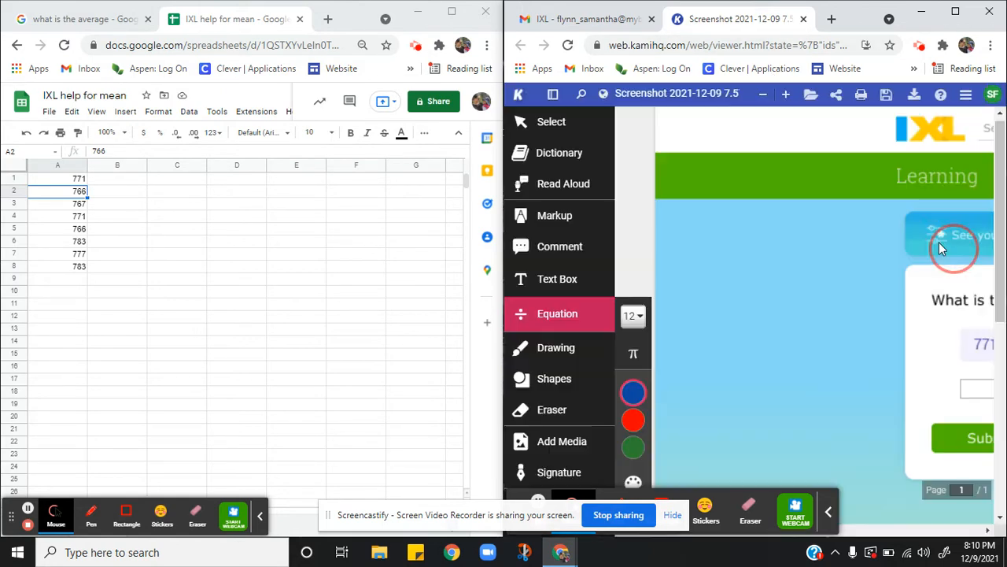
Step: Bring the IXL data values into view in Kami, and pull its window out of the split layout to maximize it
click(899, 530)
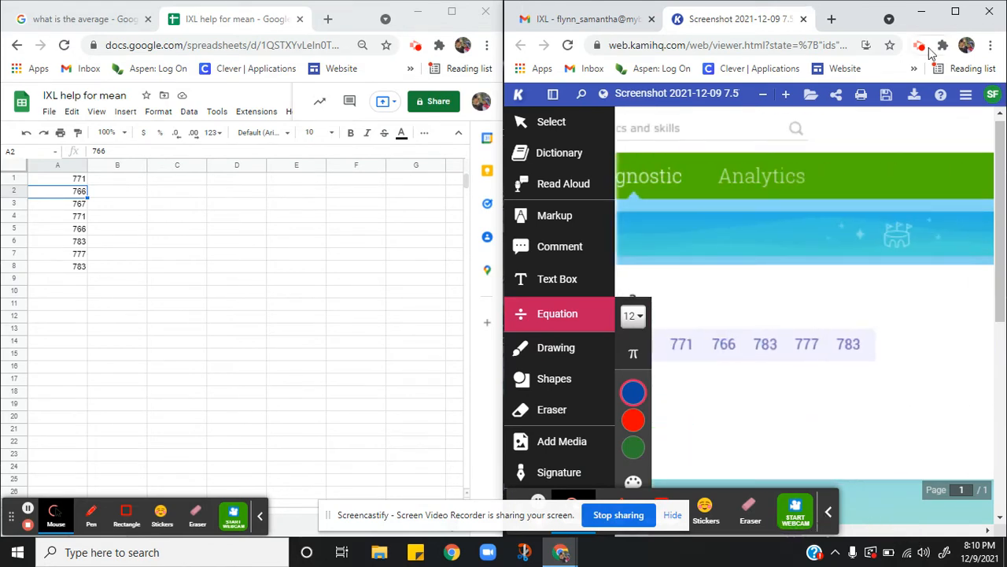
drag(909, 4, 864, 45)
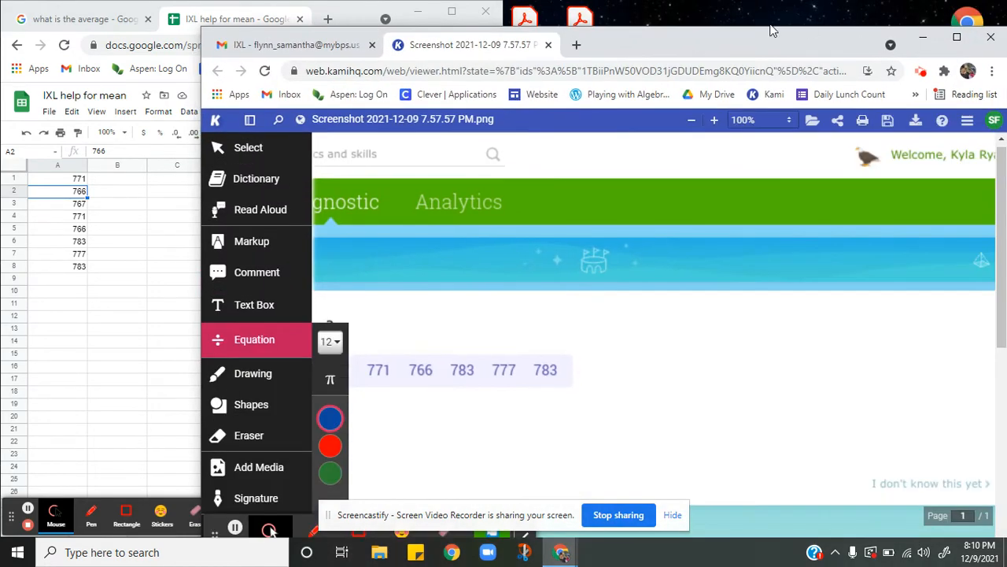
double_click(685, 50)
click(965, 8)
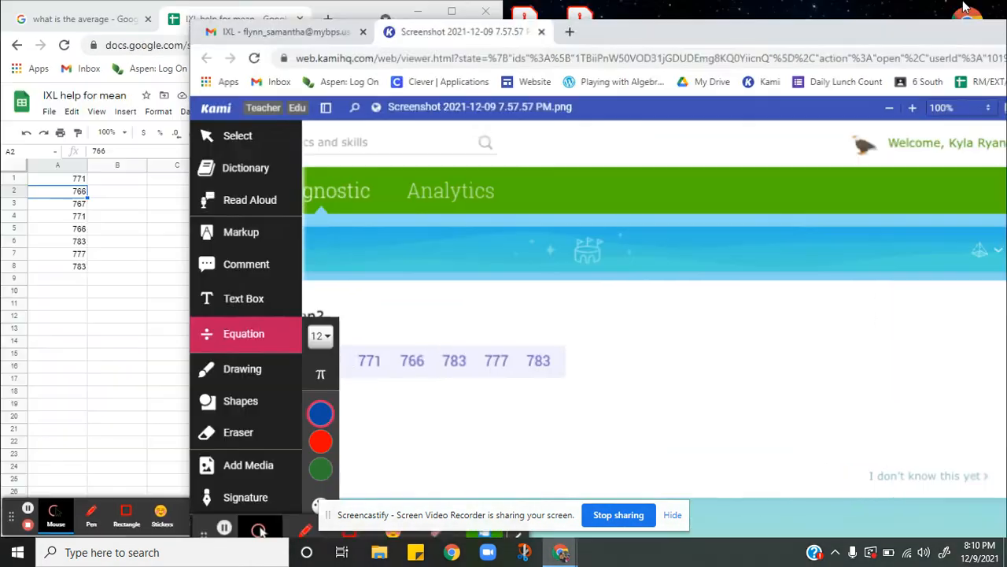
Step: Restore the Kami window to a floating size and narrow it so the spreadsheet's data column and the whole IXL question show together
drag(625, 42, 905, 3)
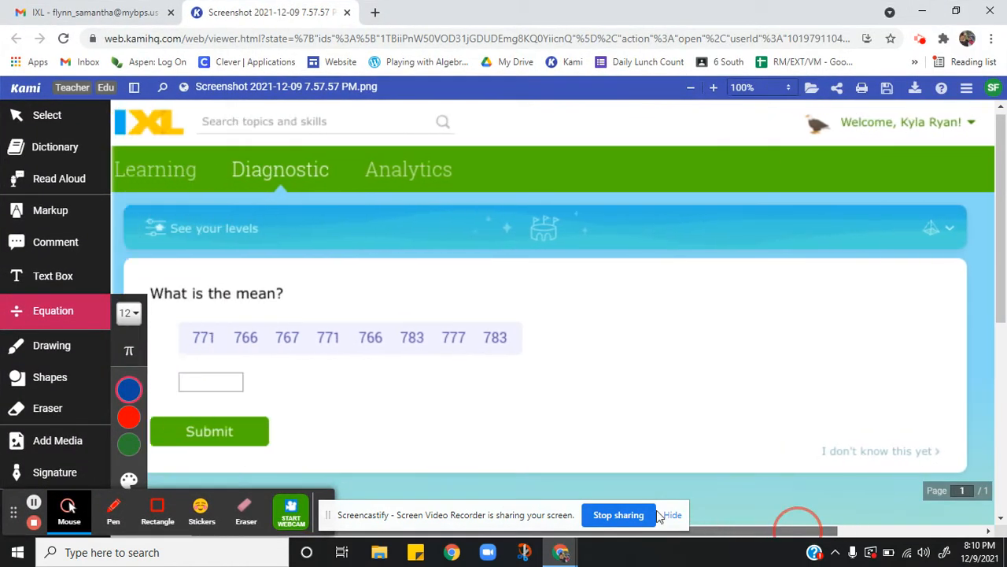
click(956, 11)
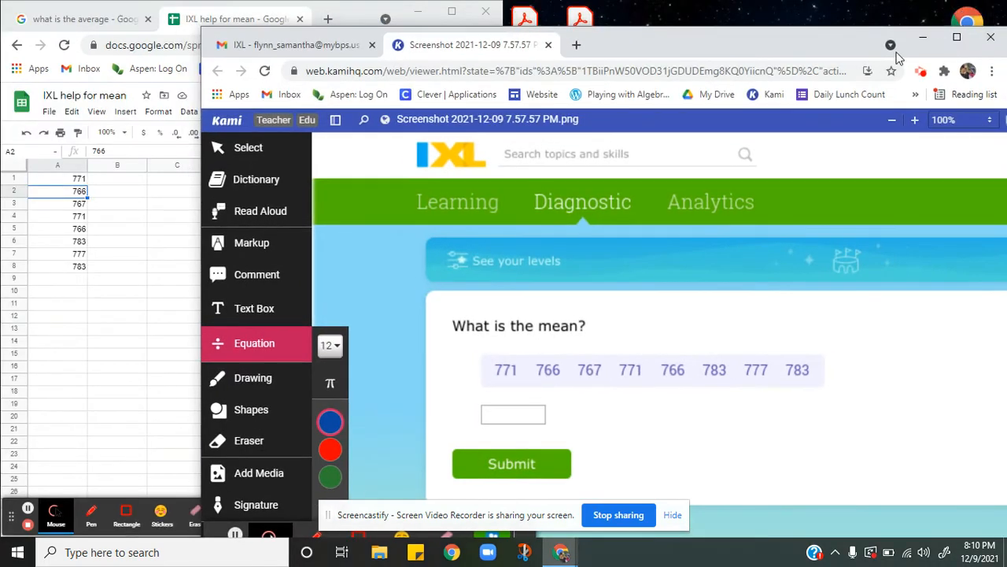
drag(200, 306, 344, 306)
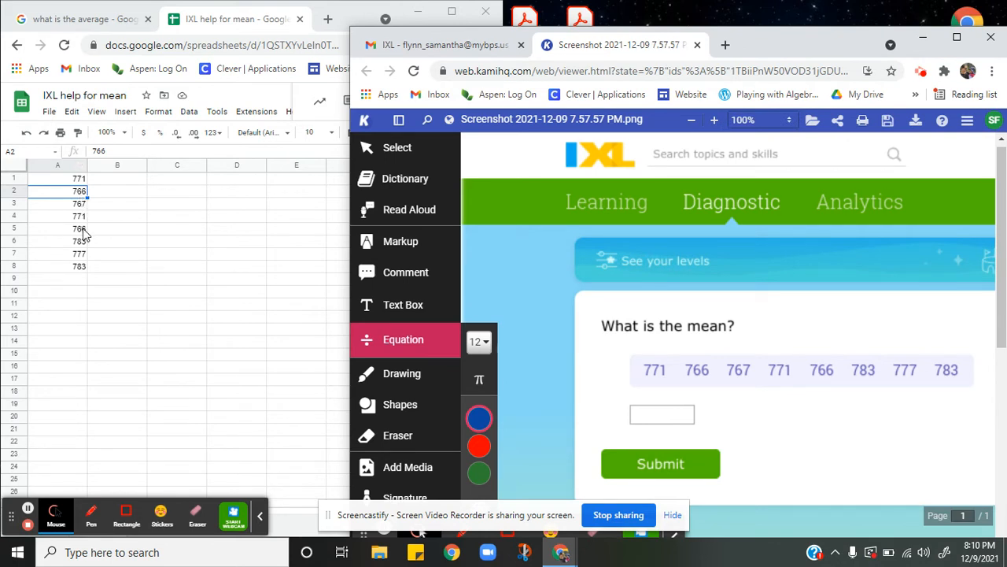
click(76, 282)
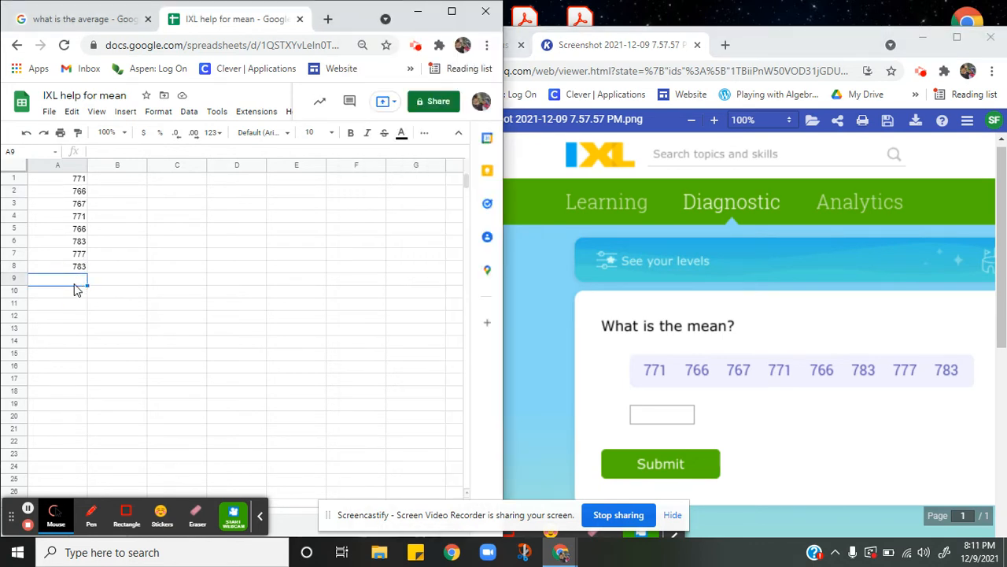
text(=)
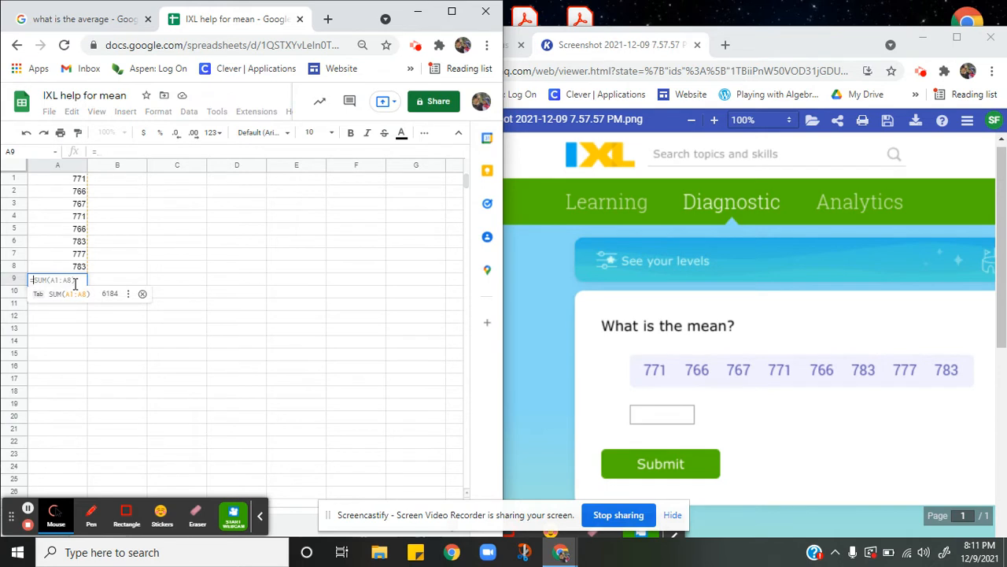
text(sum)
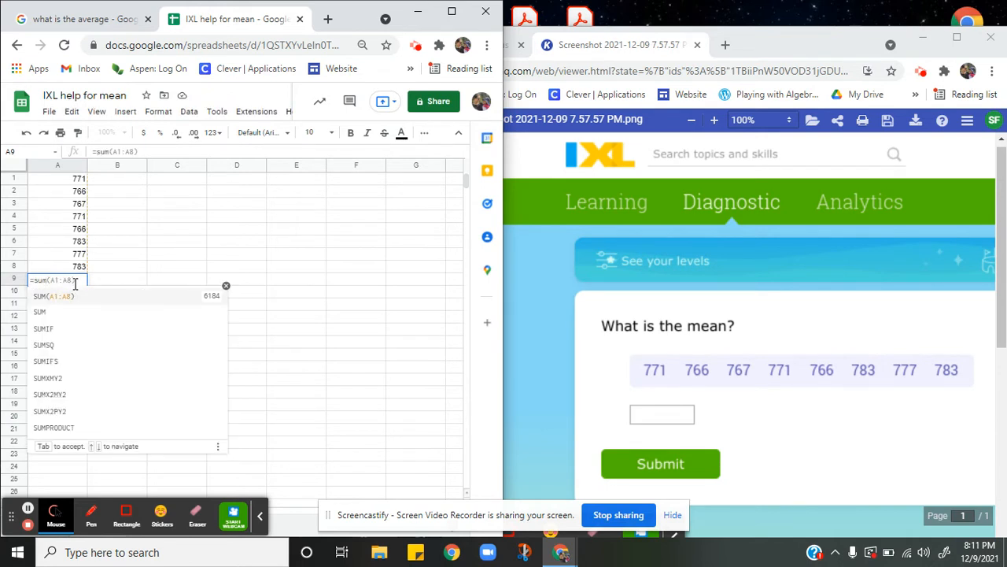
text(()
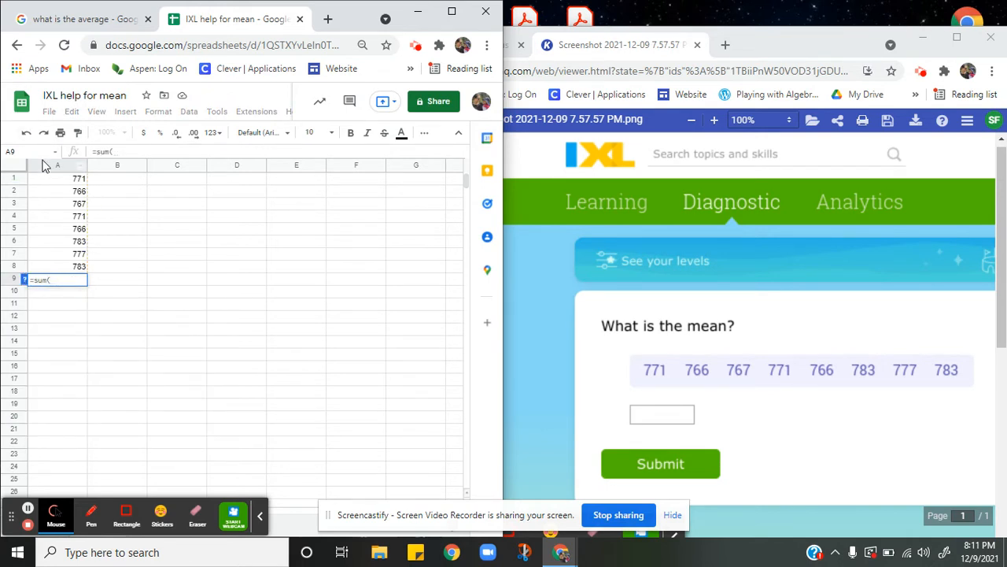
click(97, 151)
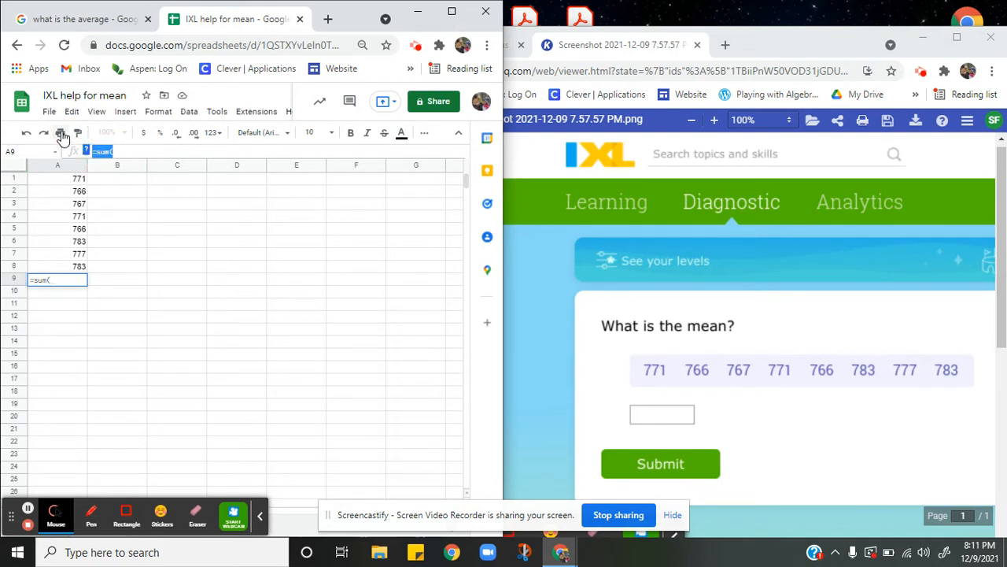
click(26, 132)
Step: Total the data values in cell A9 with =SUM(A1:A8) and label it Sum in cell B9
double_click(79, 280)
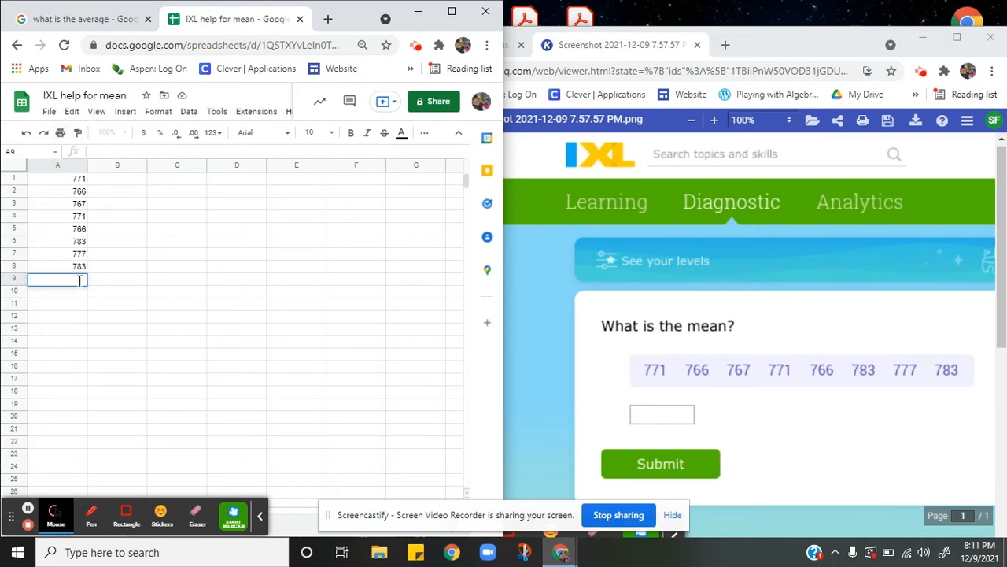
text(=)
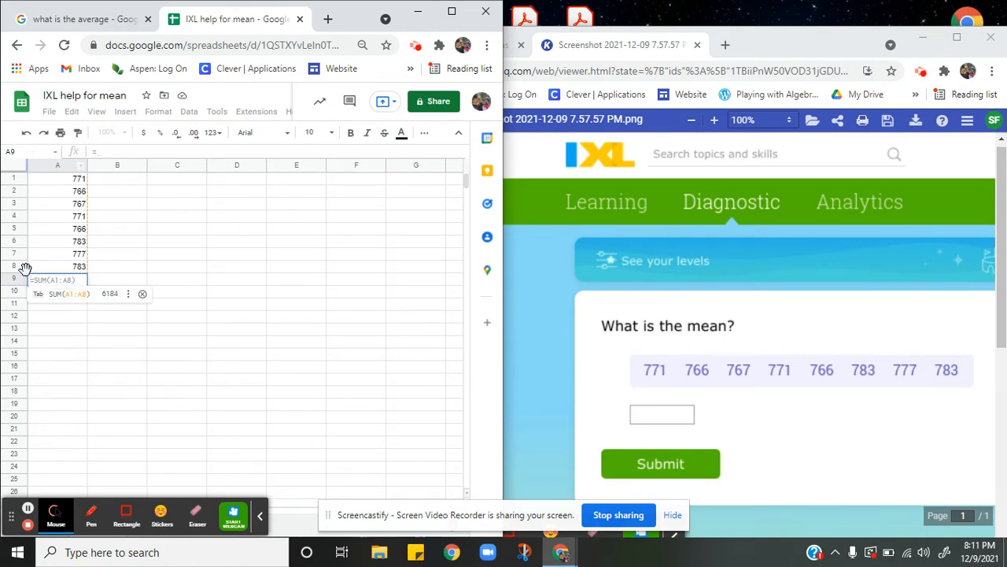
click(74, 296)
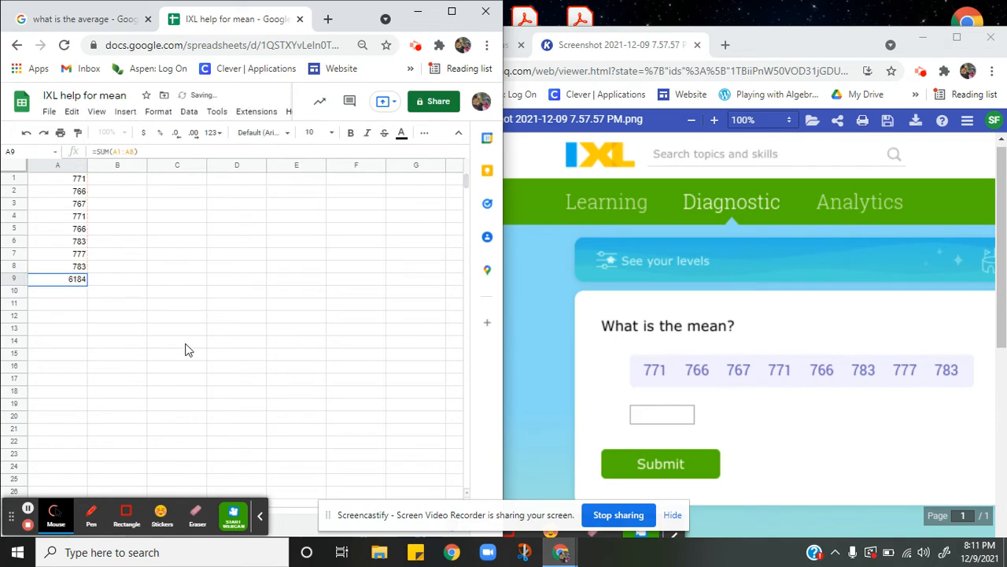
click(93, 281)
text(Sum)
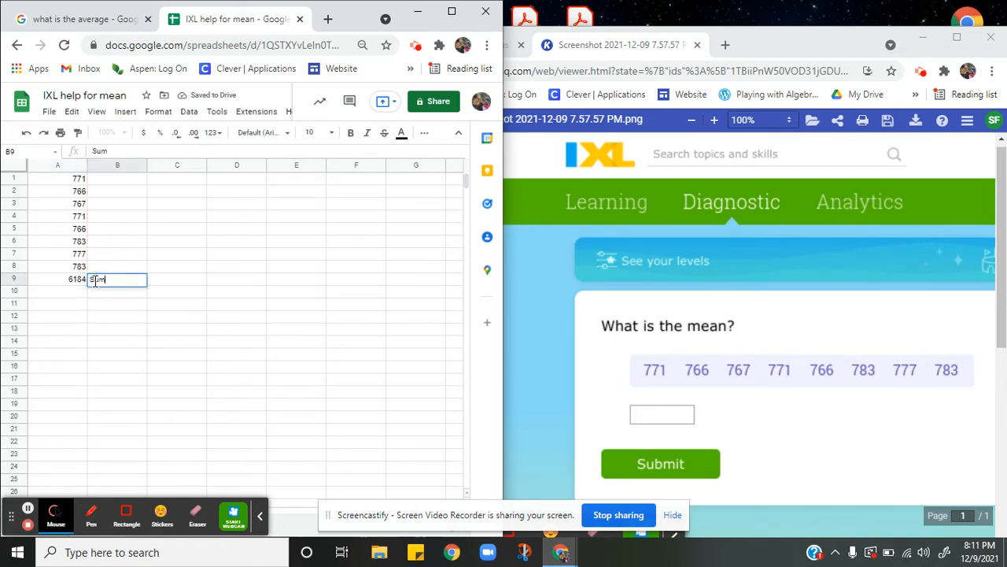
key(BackSpace)
key(Up)
key(Down)
key(Left)
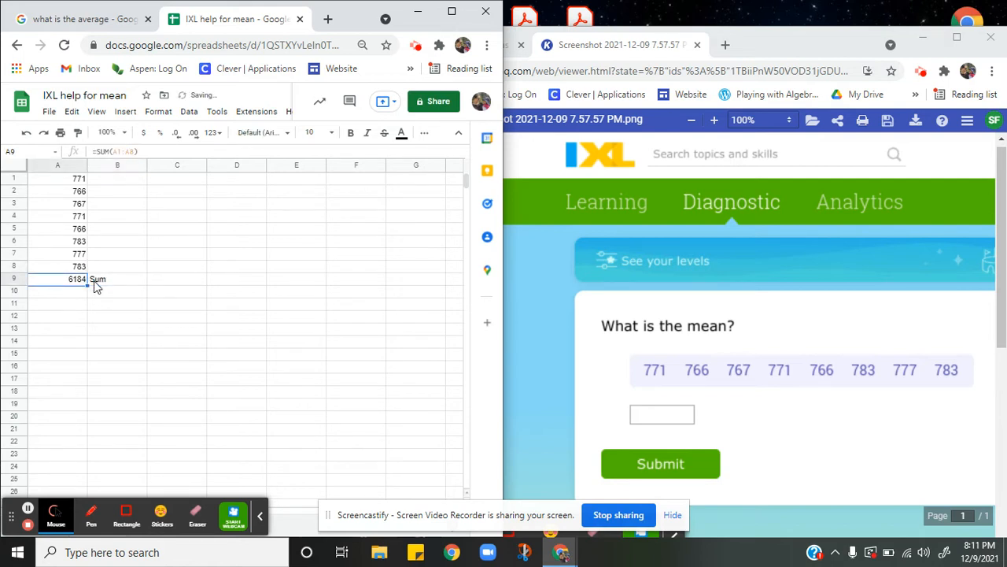
Step: Count the data values in A1:A8 with a COUNT formula in cell A10
key(Down)
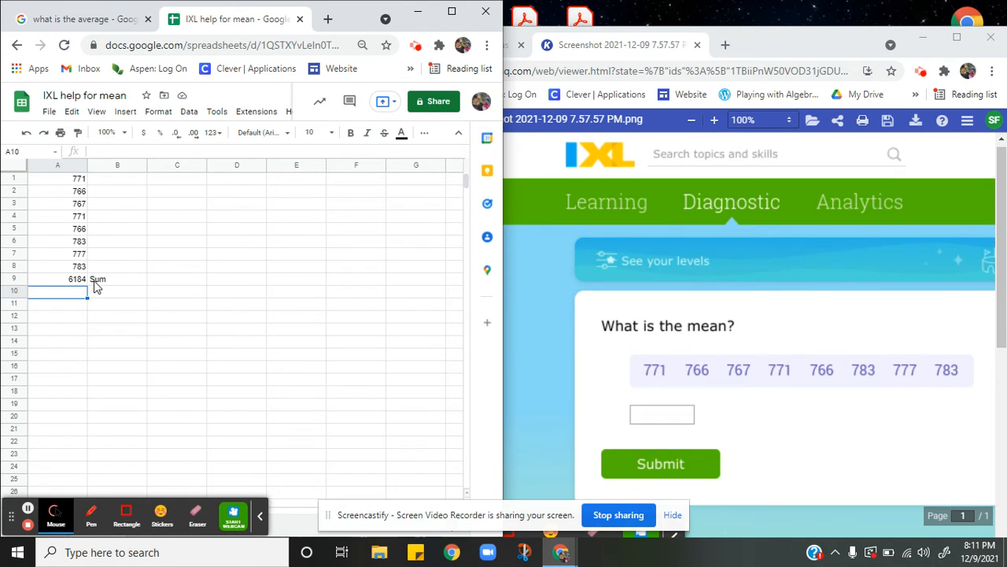
text(=)
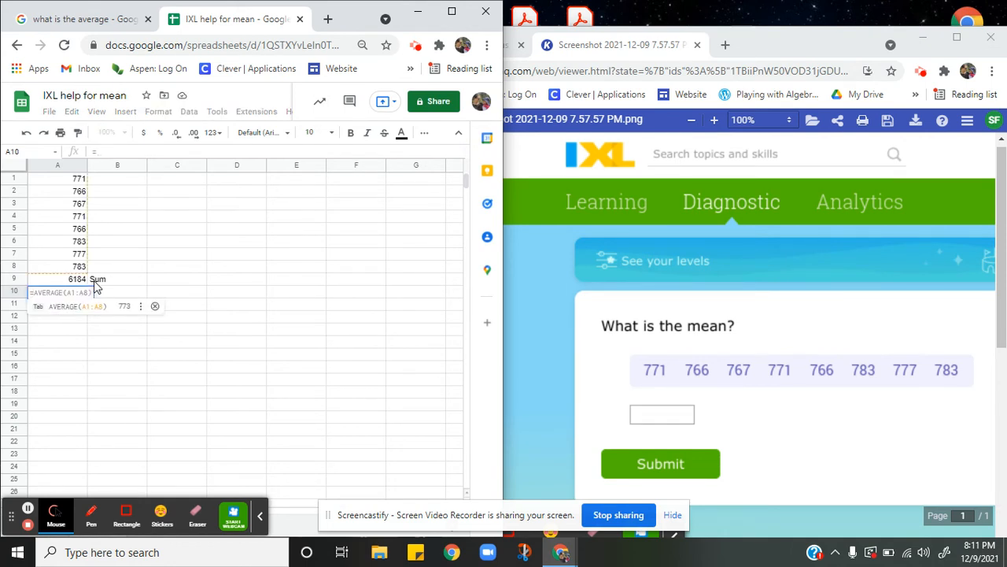
text(count()
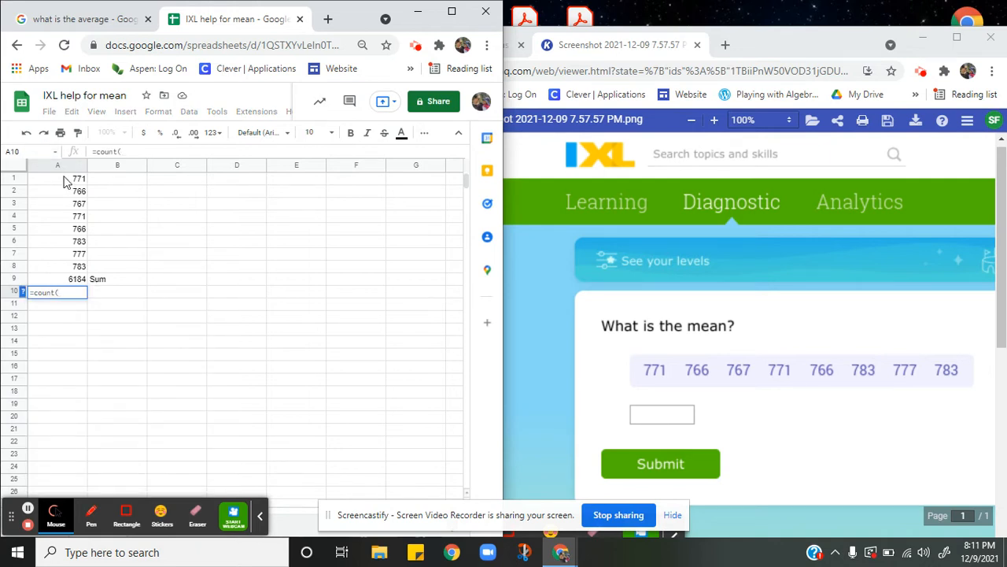
drag(66, 180, 83, 270)
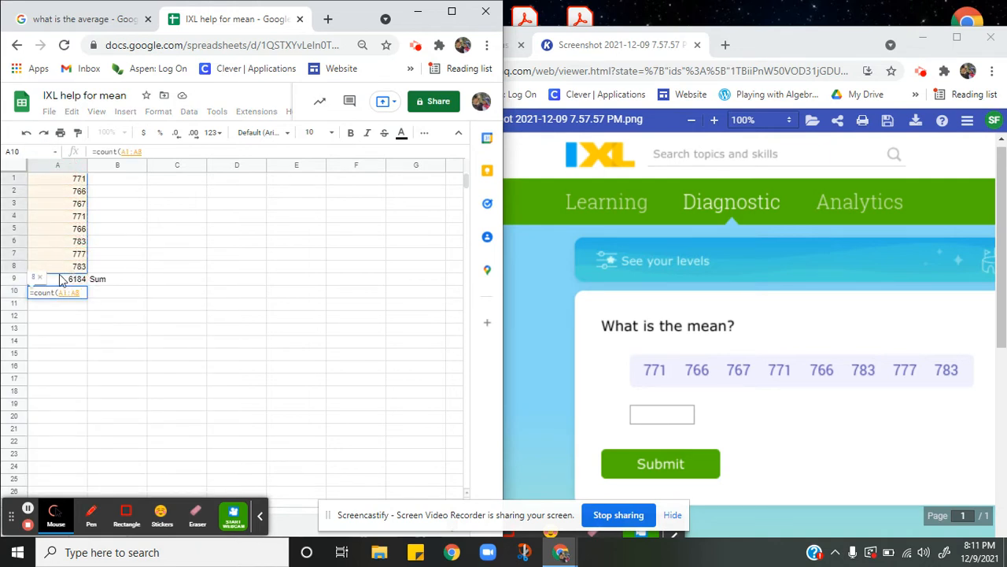
key(Return)
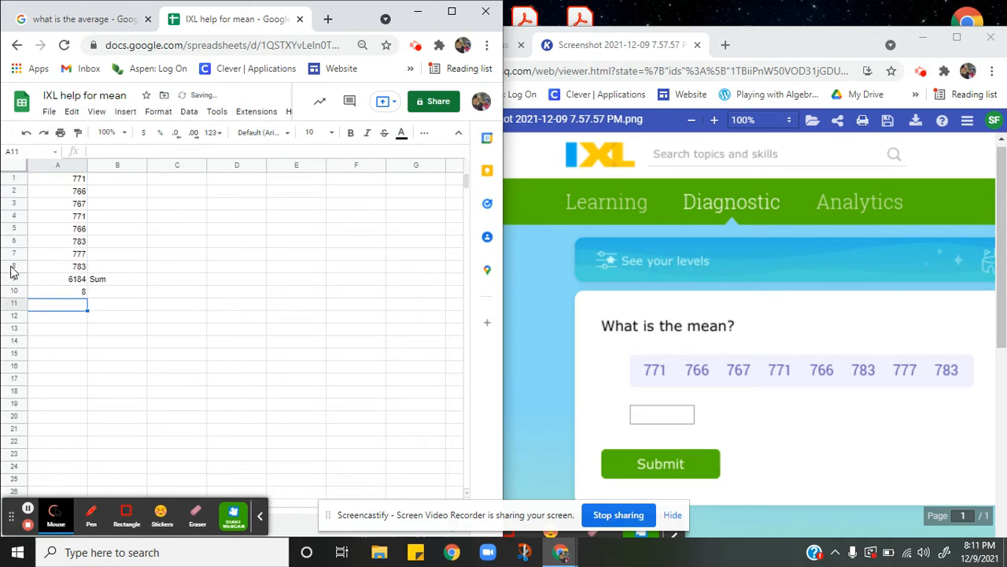
Step: Label the count in cell B10 as "number of terms"
click(118, 296)
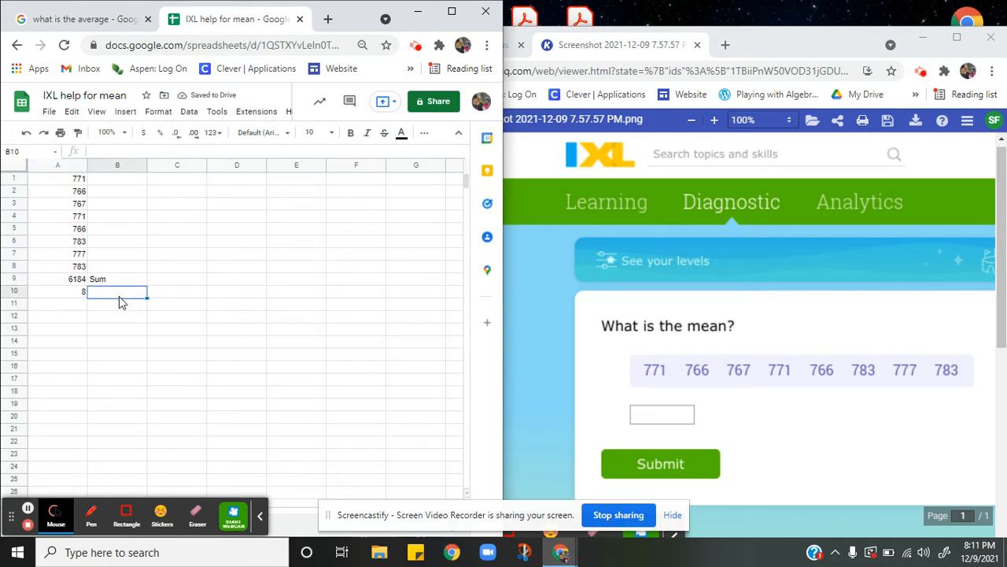
text(terms)
click(70, 309)
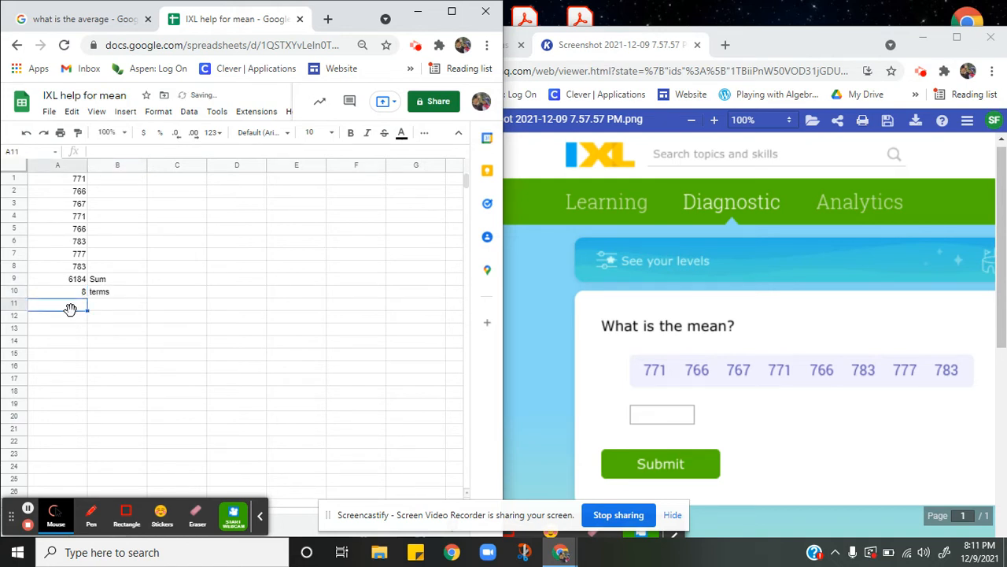
key(Up)
key(Right)
text(number of te)
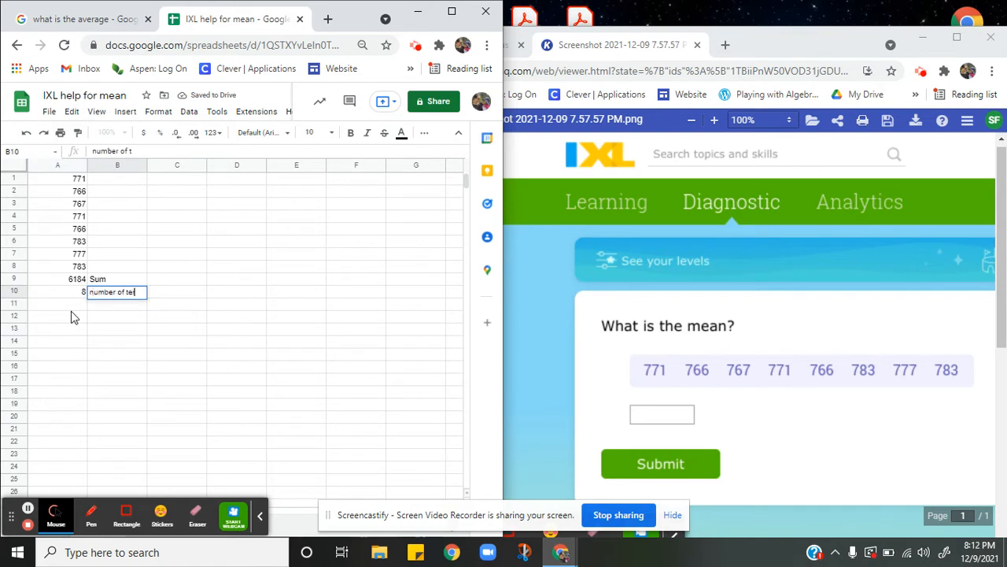
text(rms)
key(Return)
Step: Divide the sum by the number of terms with the formula =A9/A10 in cell A11
click(70, 315)
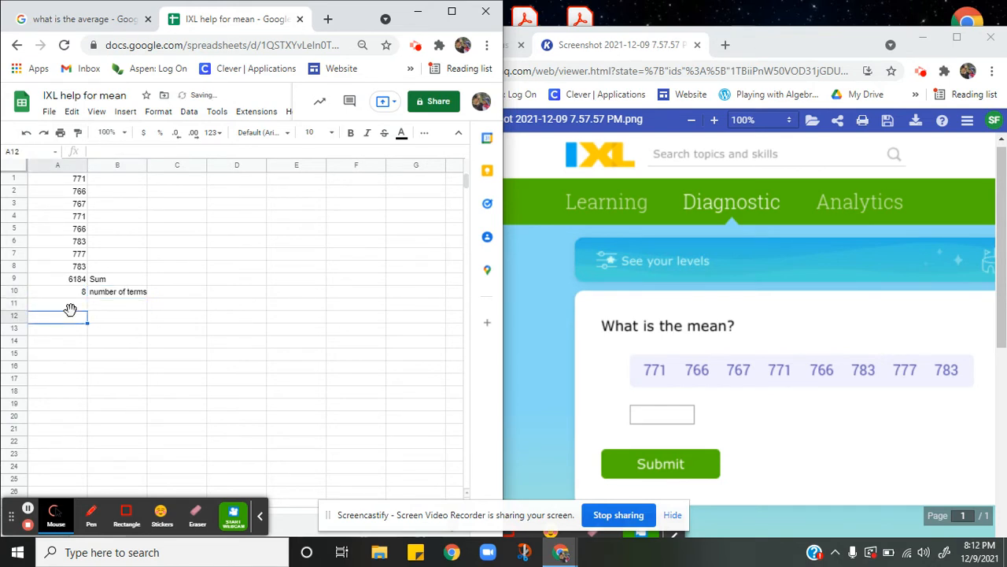
click(70, 306)
text(=)
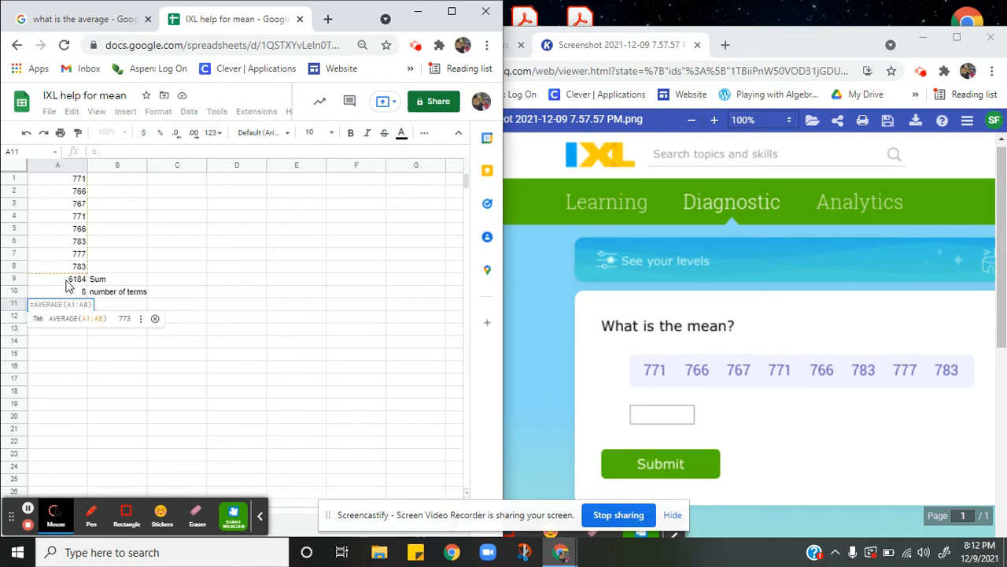
click(67, 280)
text(/)
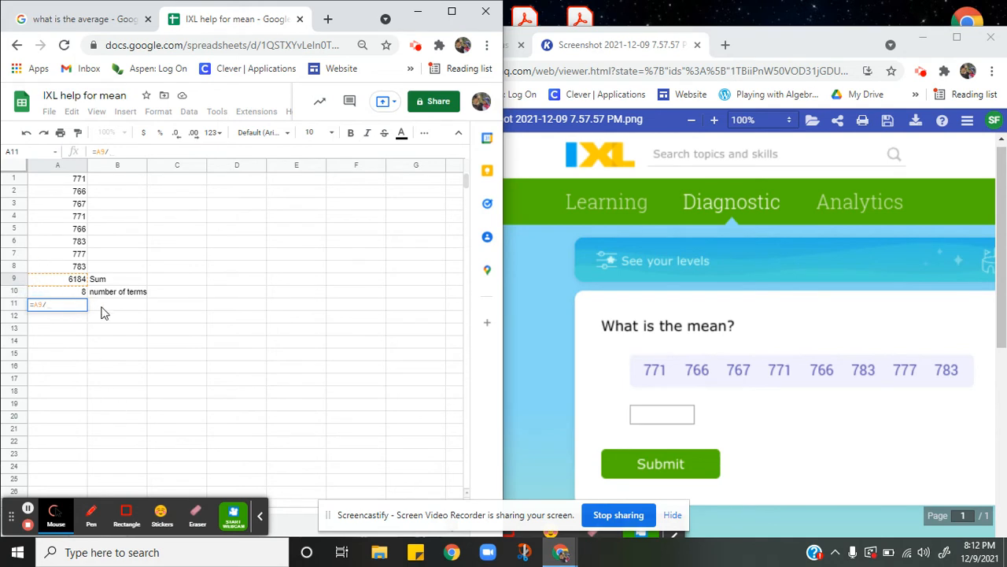
click(70, 295)
key(Return)
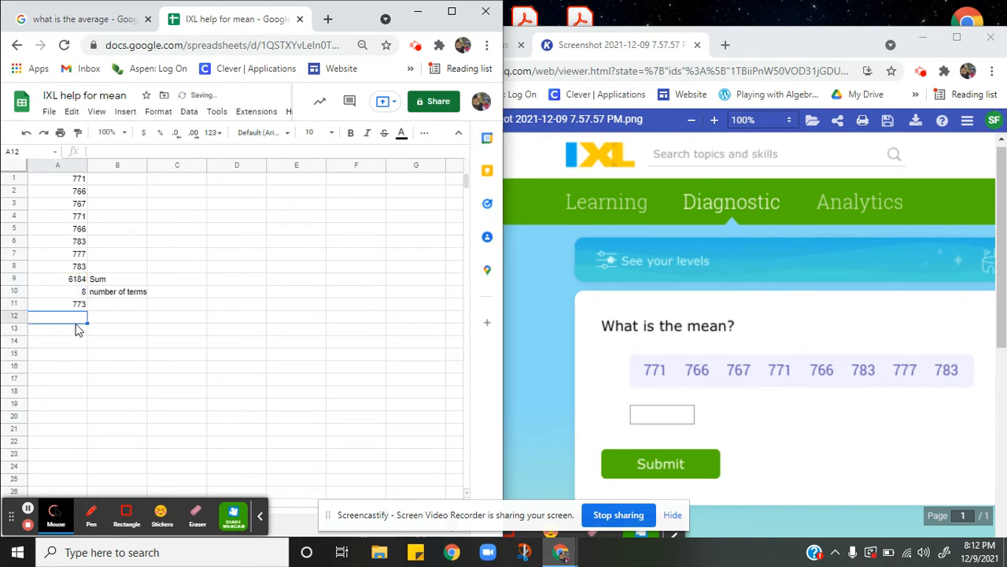
Step: Label the quotient in cell B11 as "average/mean"
click(109, 308)
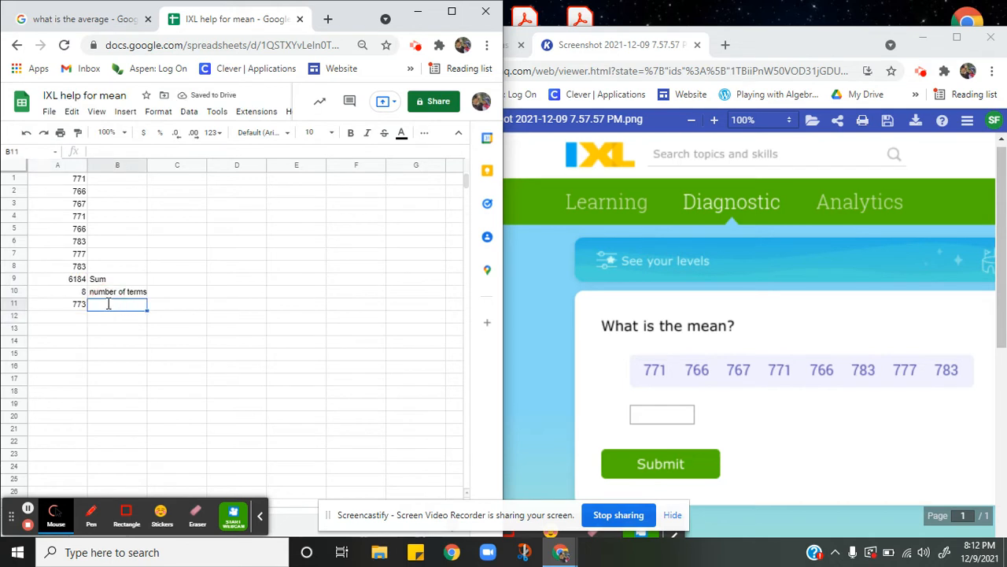
text(average)
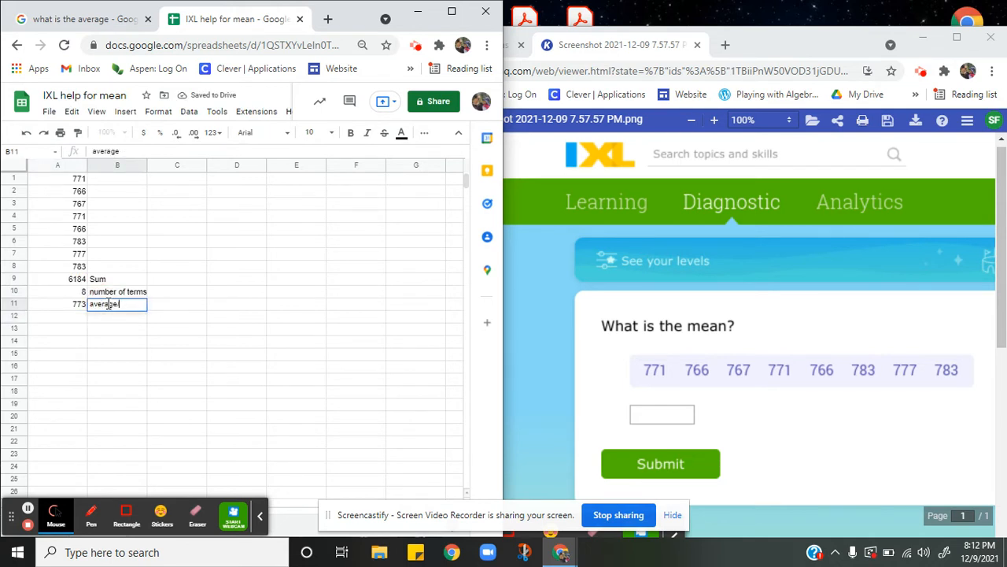
text(/mean)
click(70, 318)
text(=averagh)
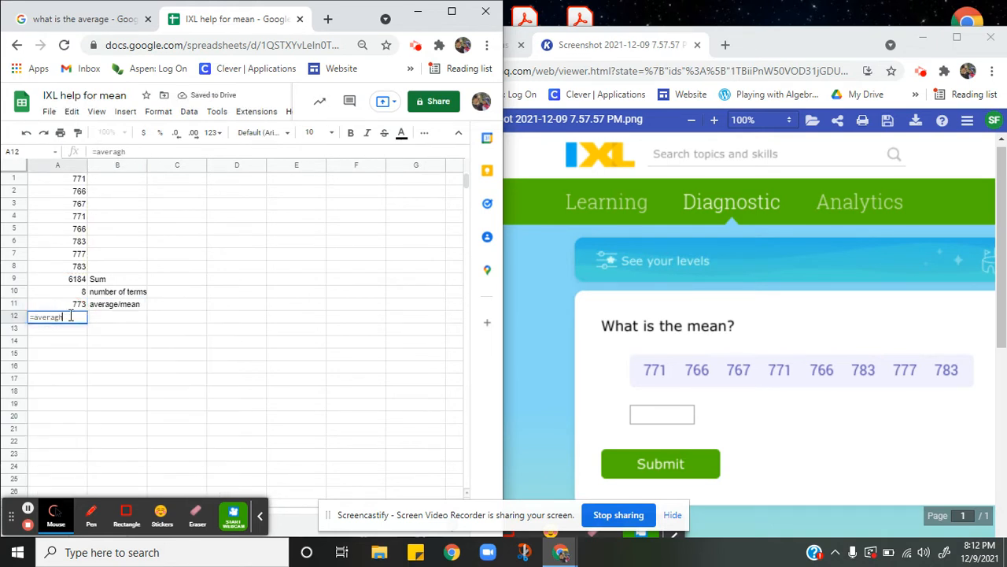
key(BackSpace)
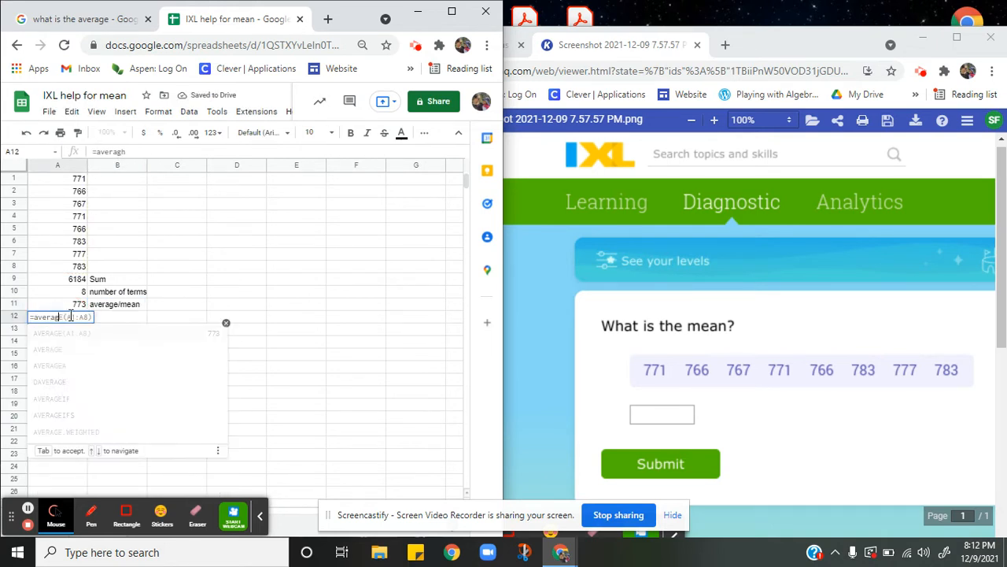
click(81, 332)
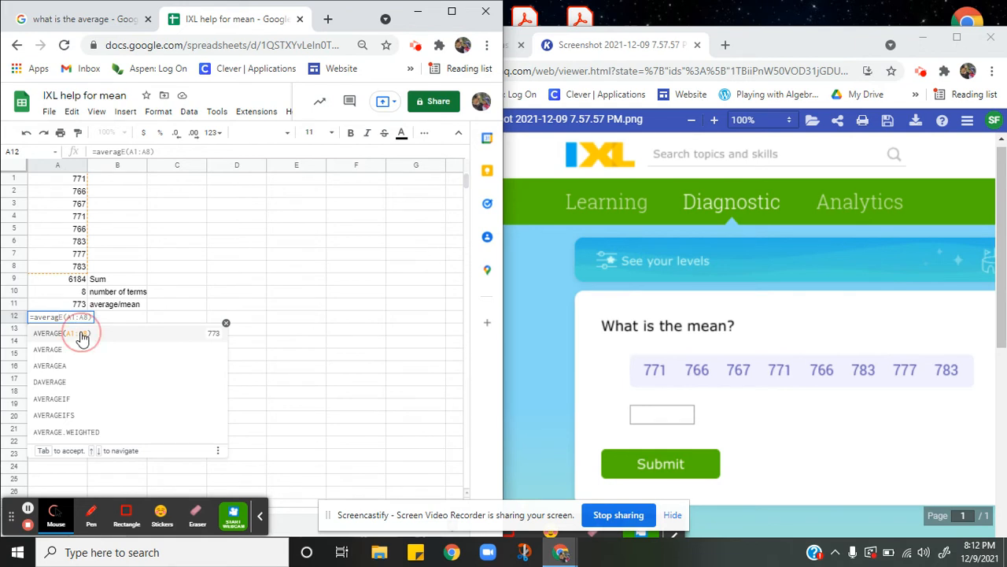
key(Delete)
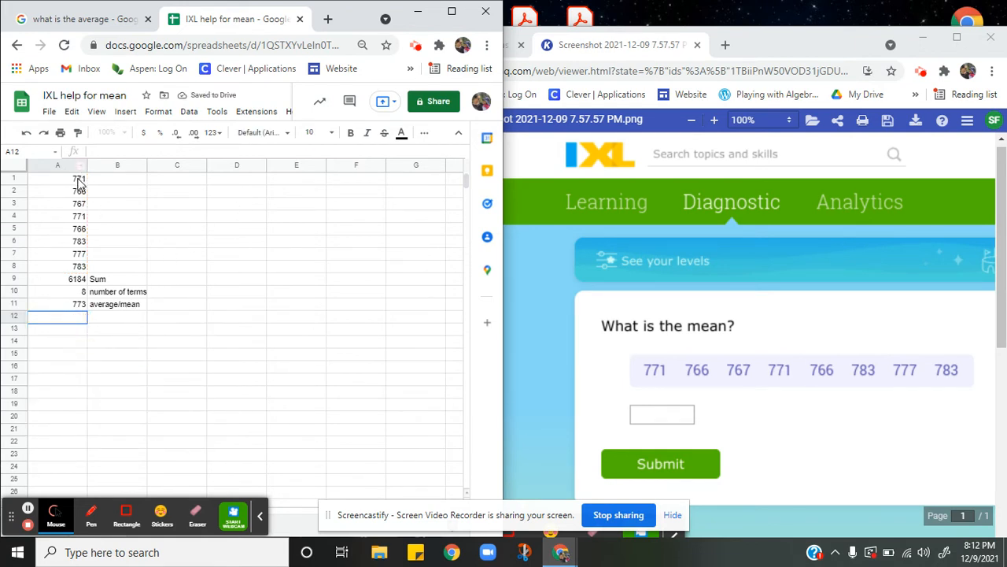
Step: Insert a column chart of the eight data values in A1:A8
drag(78, 181, 67, 267)
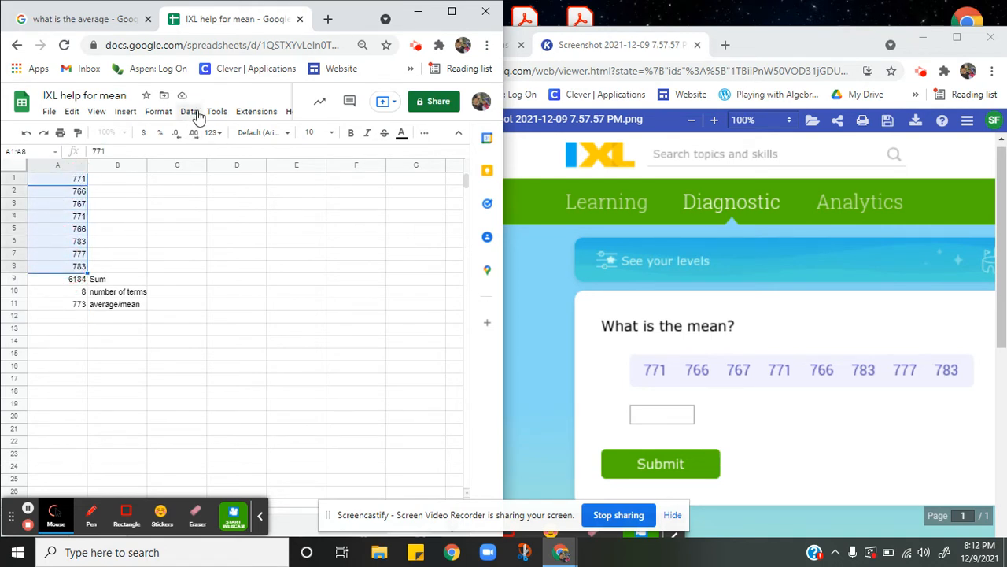
click(197, 116)
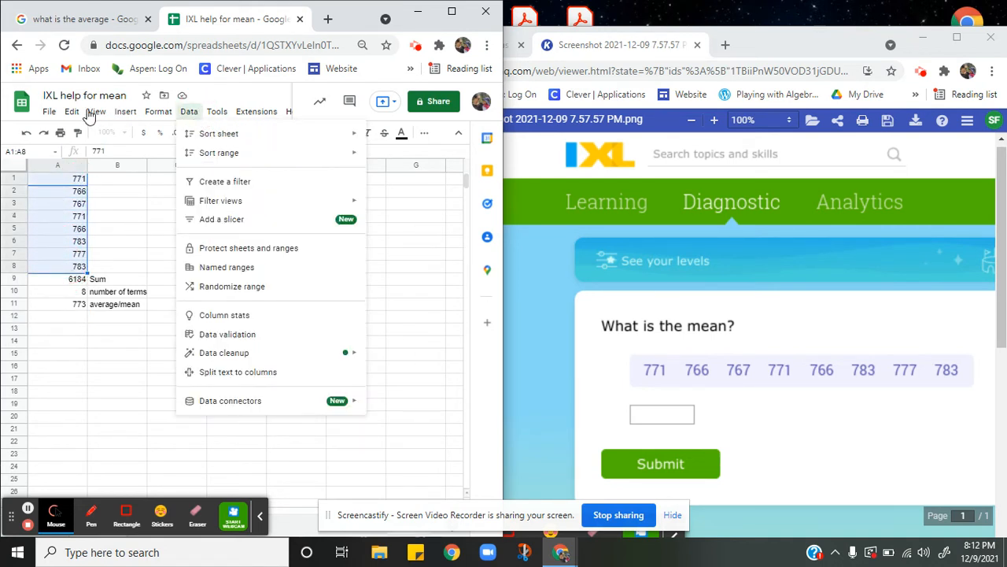
click(126, 113)
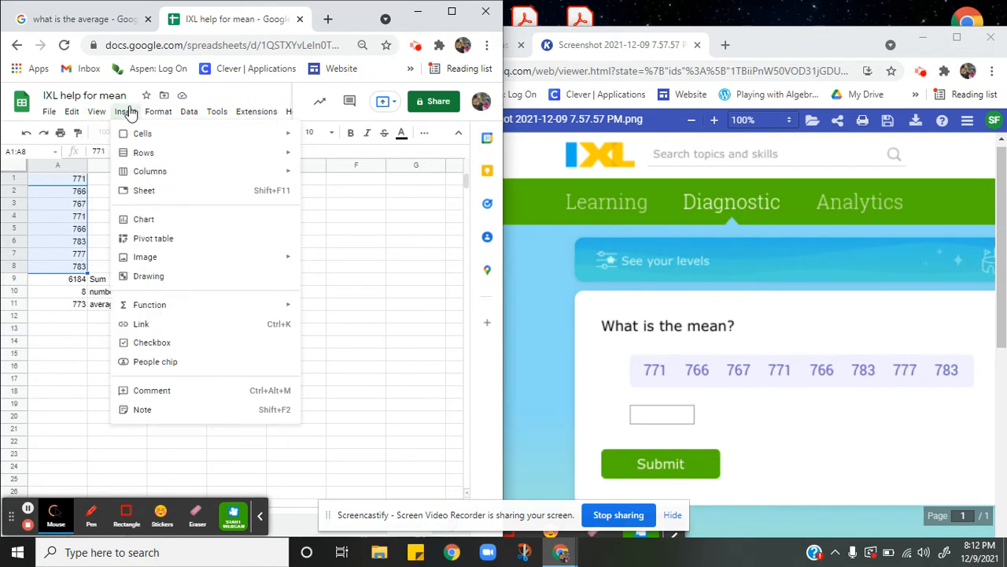
click(150, 220)
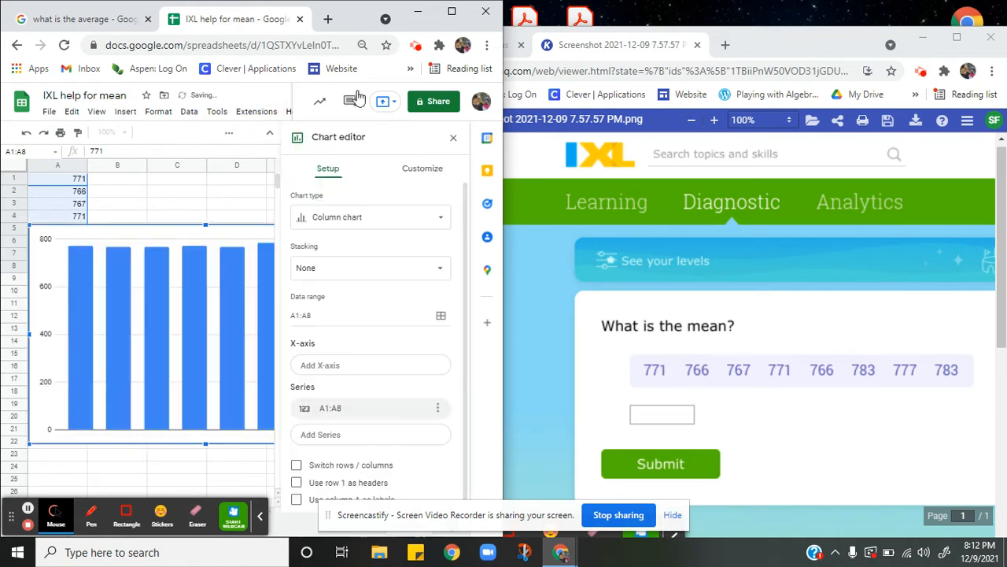
Step: Maximize the spreadsheet window and move the column chart off the data so columns A and B are uncovered
click(452, 13)
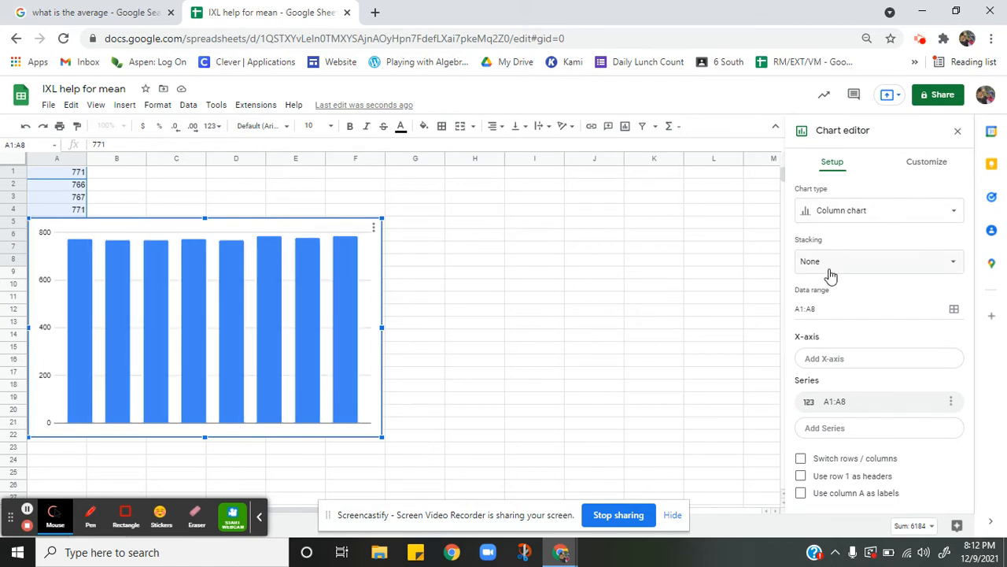
drag(281, 231, 505, 205)
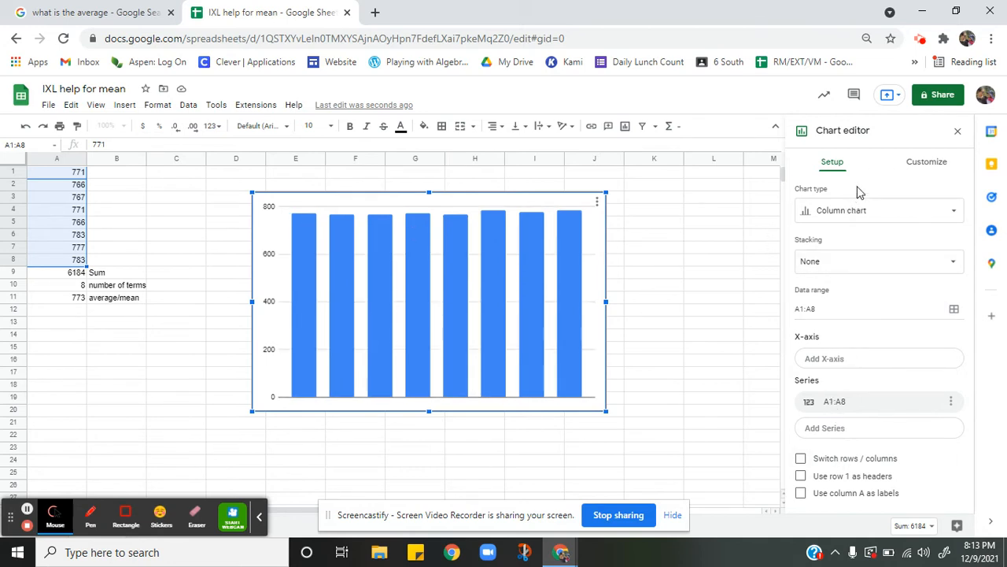
Step: Set the minimum of the column chart's vertical axis to 760
click(919, 167)
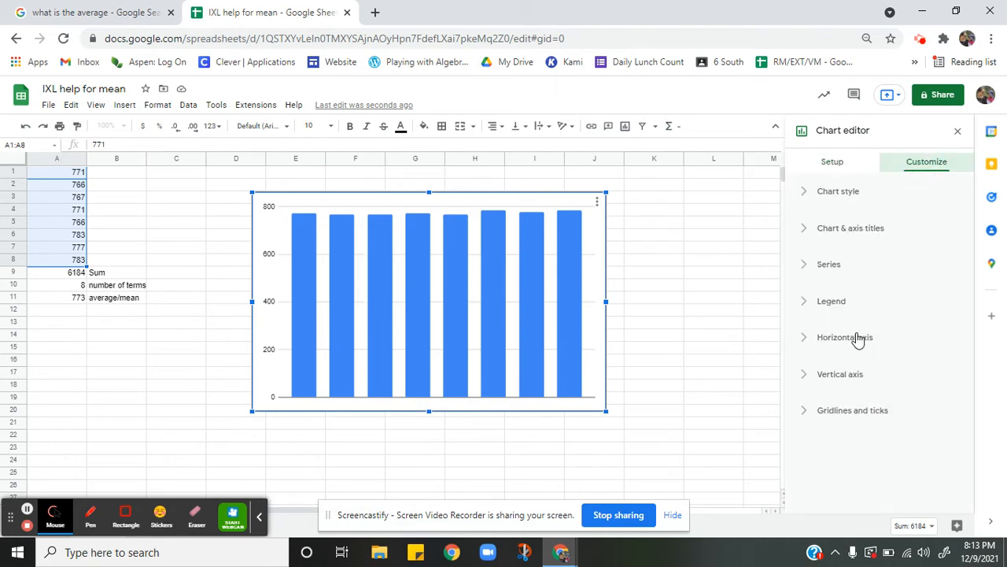
click(834, 376)
scroll(835, 398, down, 3)
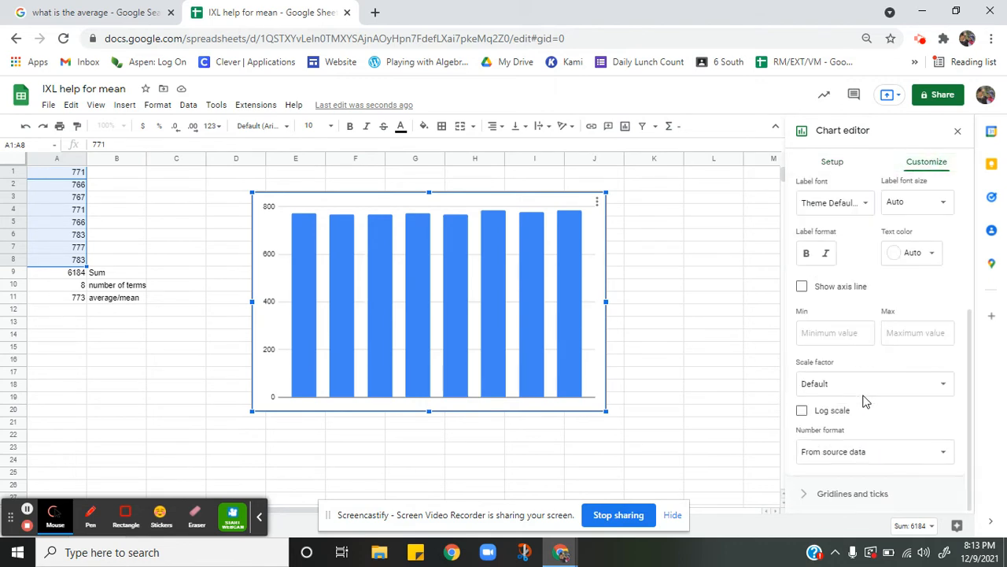
scroll(856, 425, up, 3)
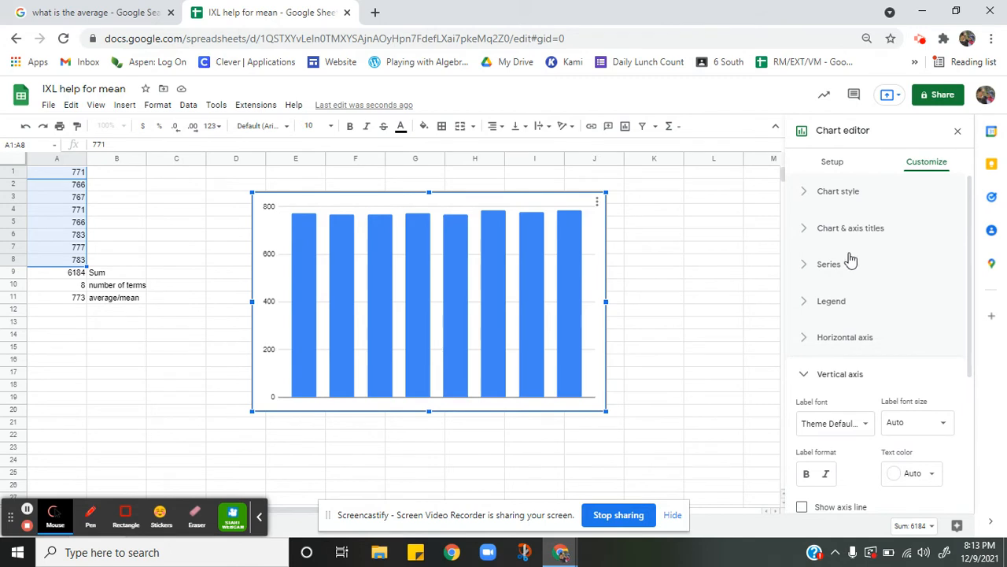
scroll(840, 381, down, 5)
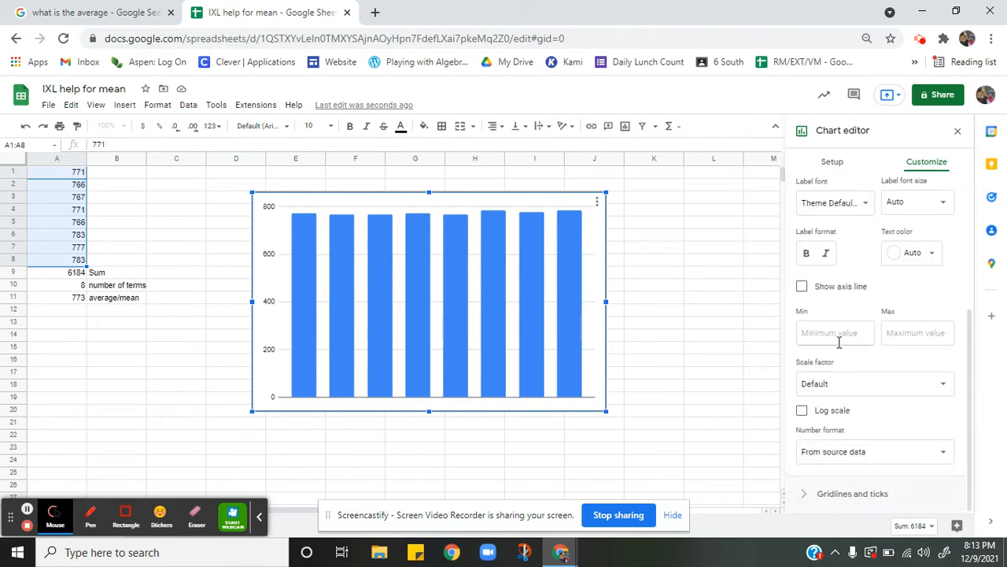
click(839, 342)
text(760)
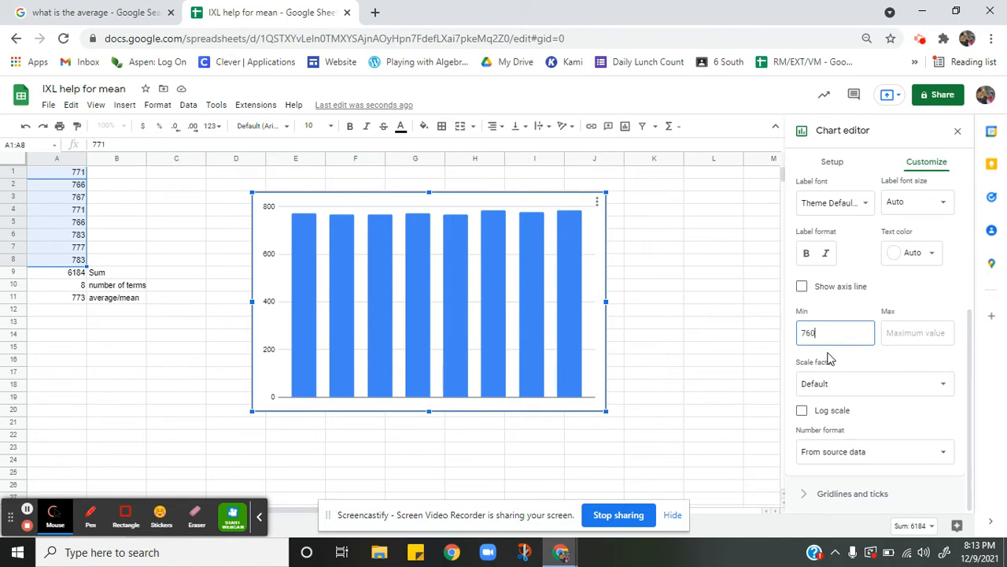
click(895, 332)
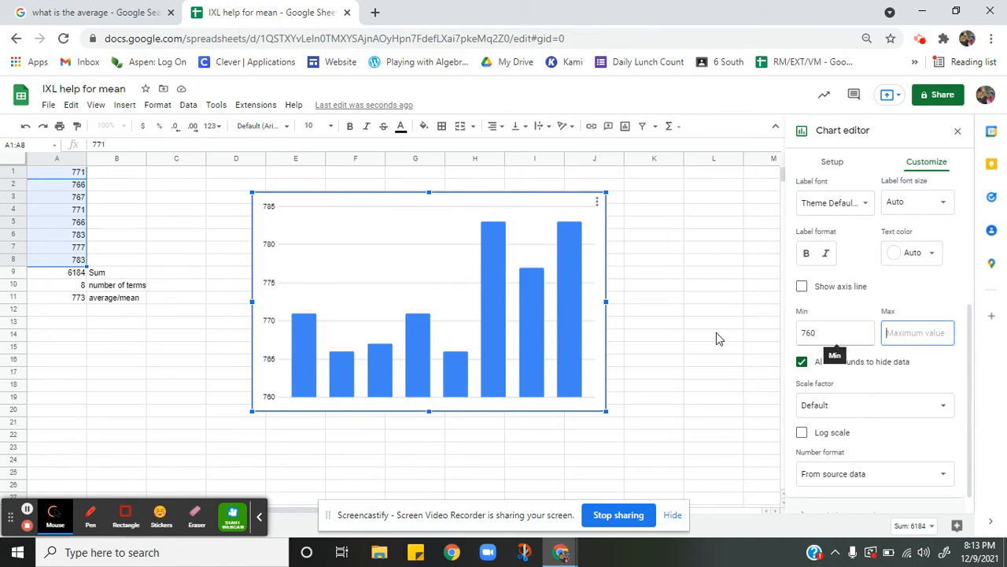
click(653, 313)
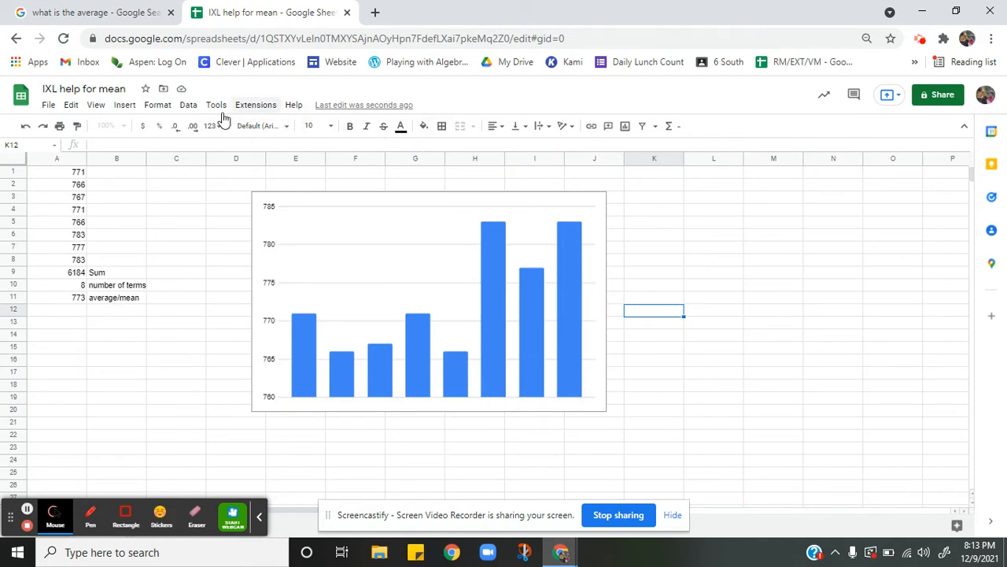
click(122, 105)
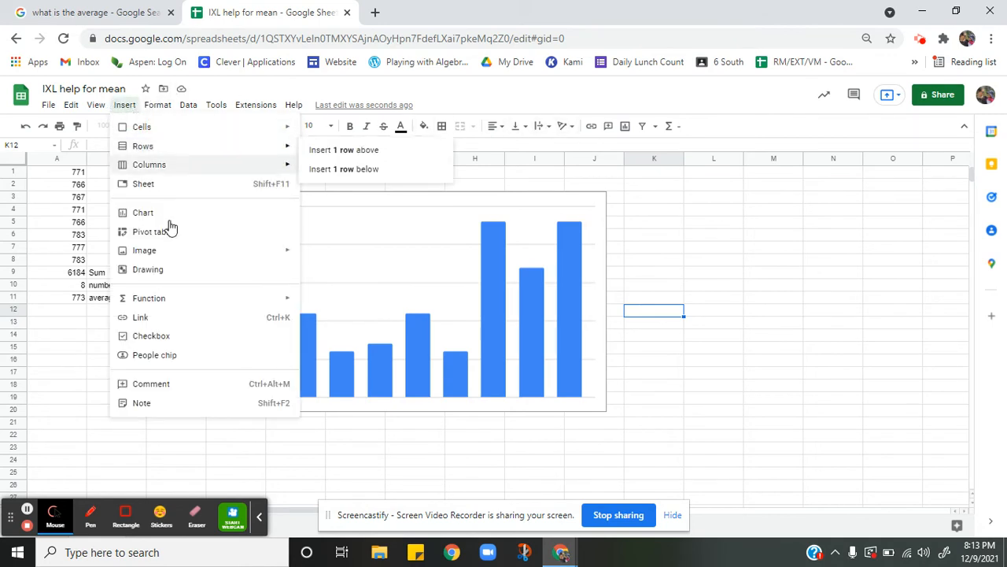
click(194, 270)
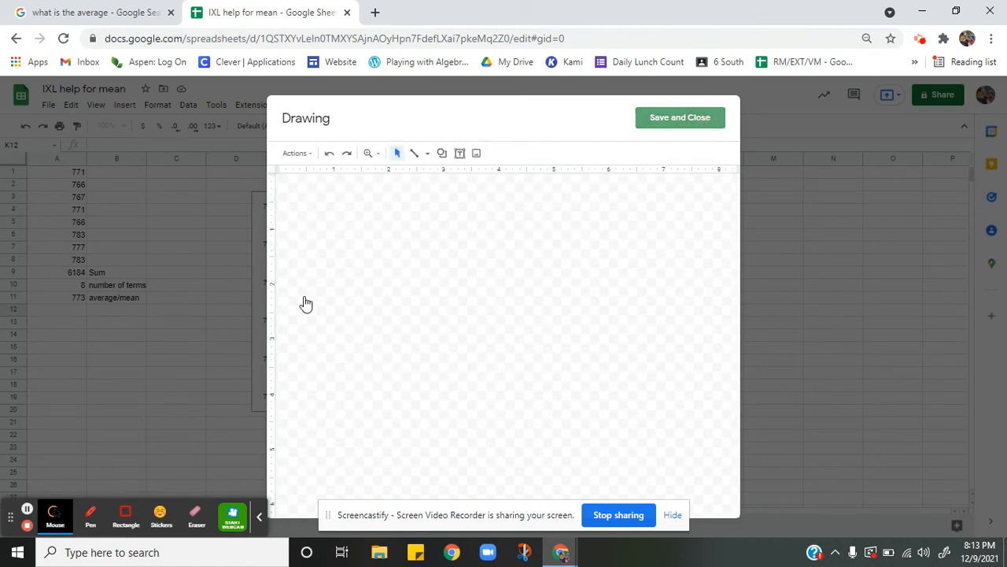
click(680, 118)
Step: Copy the column chart so it can be reused in a drawing
click(332, 275)
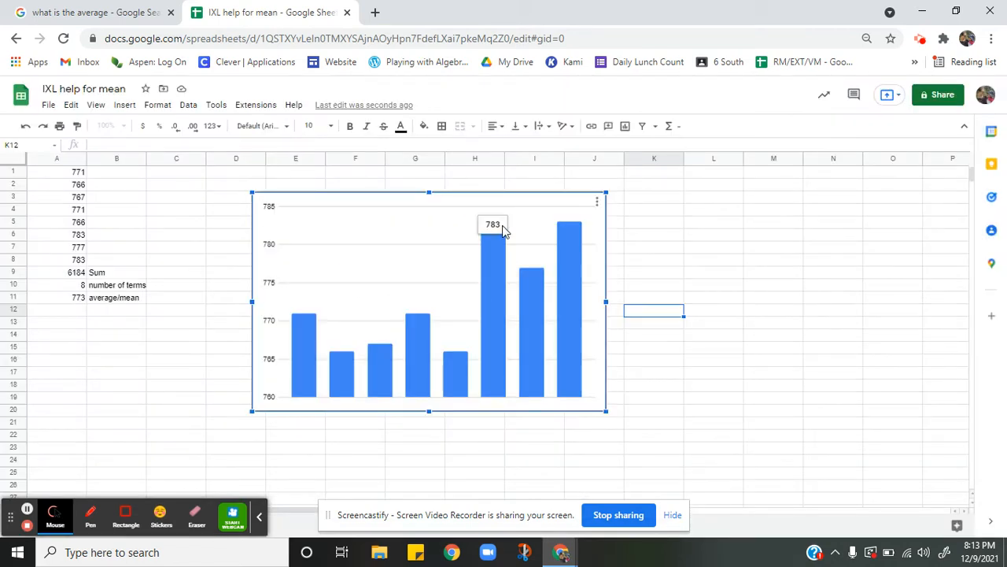
click(598, 202)
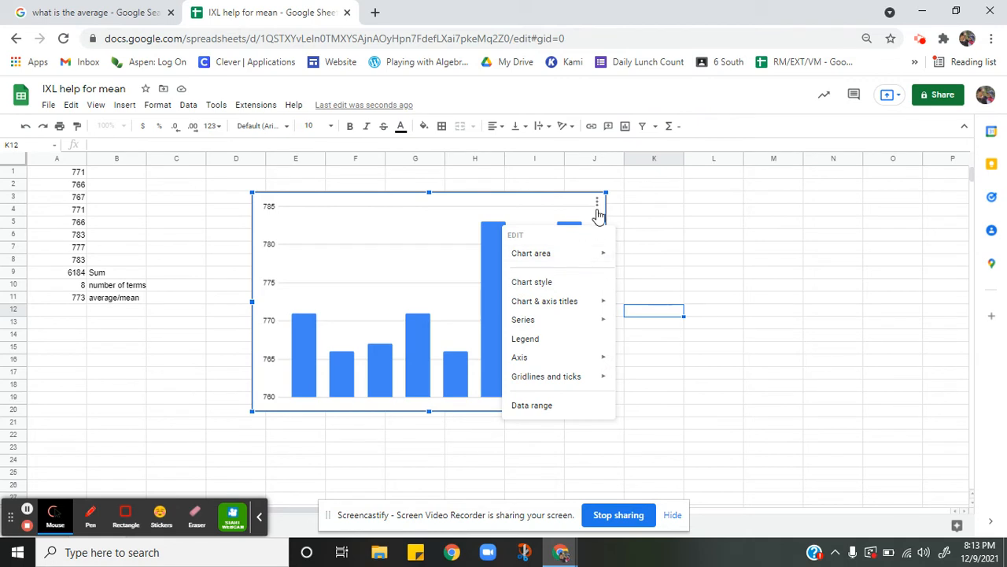
click(597, 209)
click(597, 206)
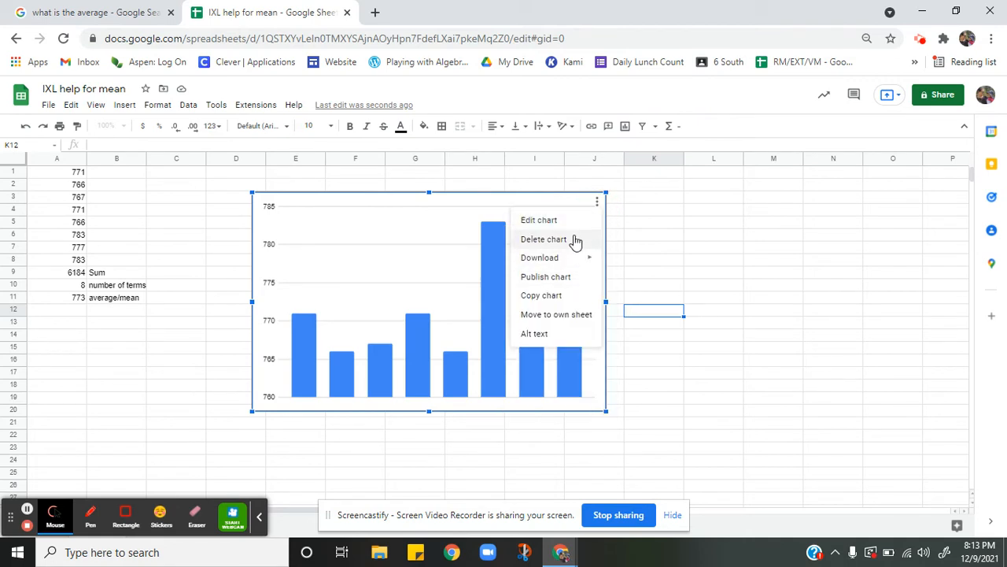
key(Escape)
Step: Start a new drawing in the sheet and paste the copied chart into it, linked to the spreadsheet
click(125, 105)
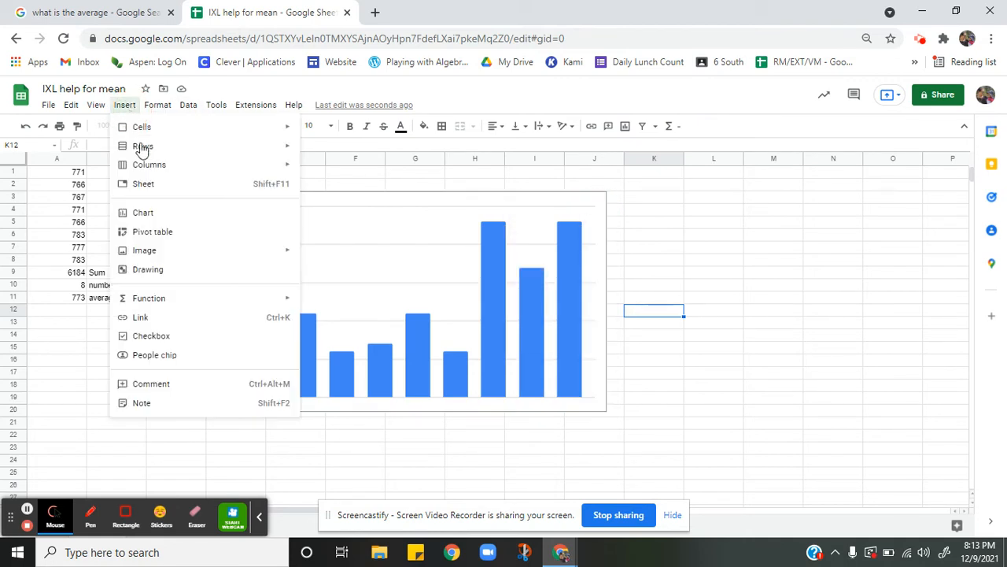
click(175, 269)
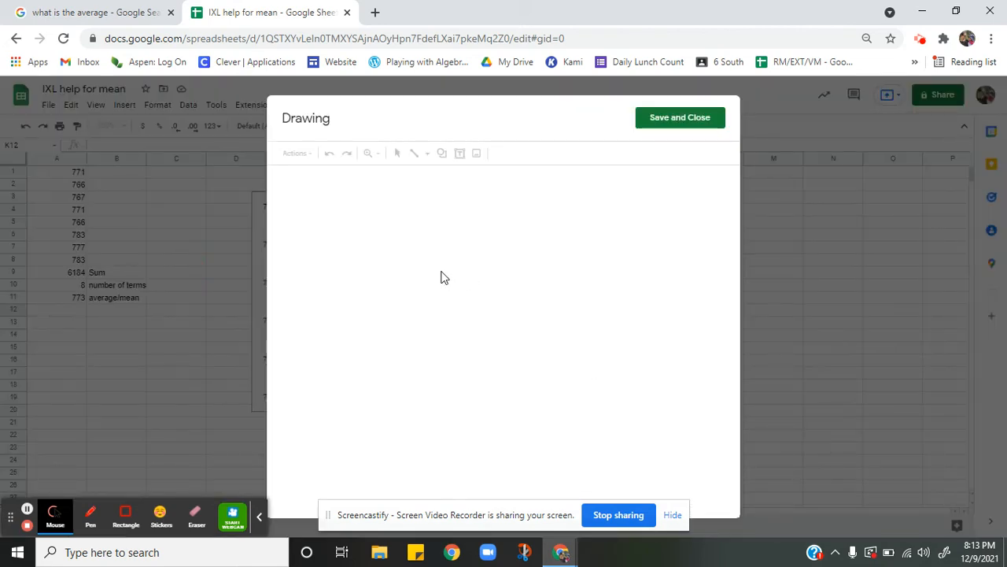
right_click(316, 234)
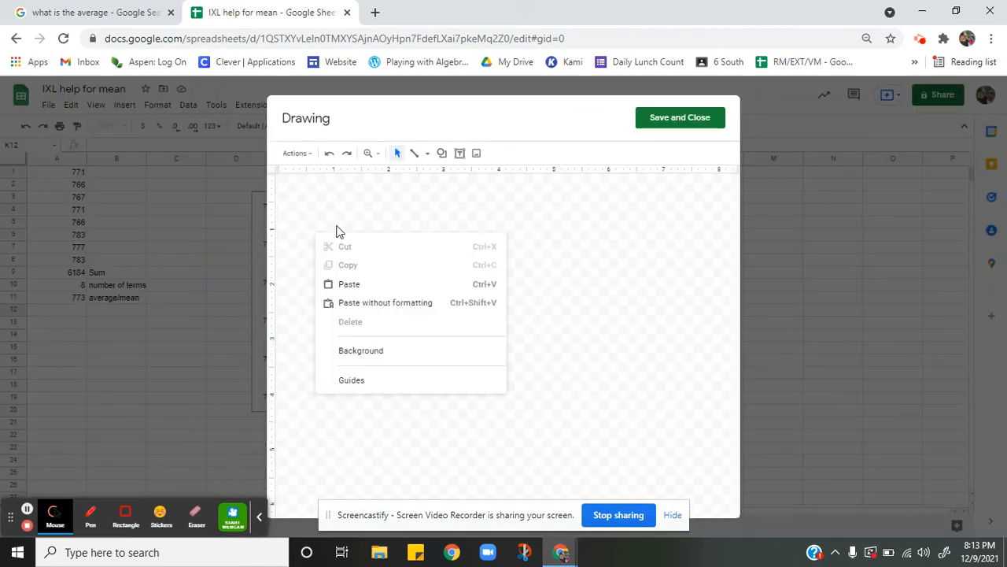
click(350, 284)
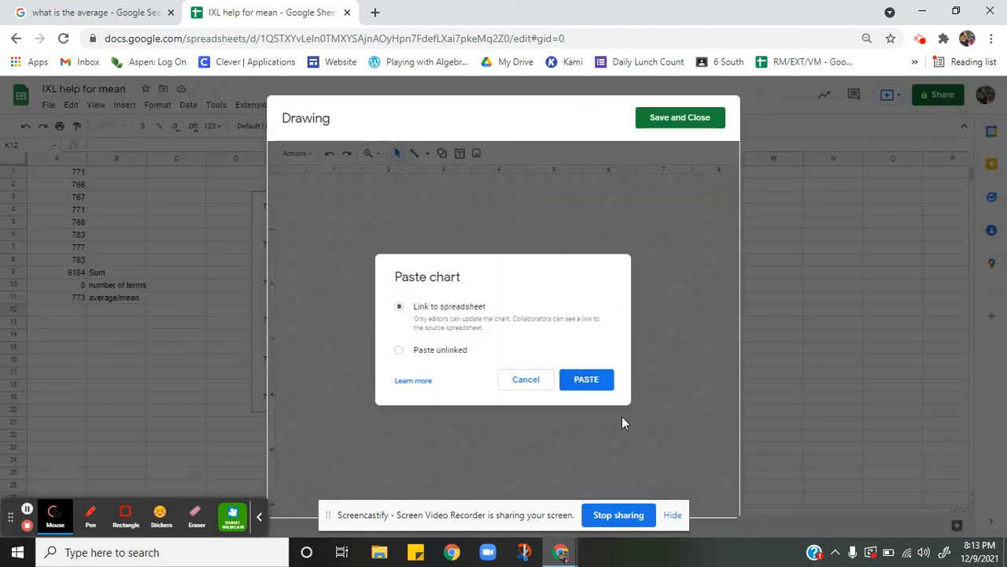
click(577, 383)
Step: Draw a horizontal line across the full width of the pasted chart at about 773 on the vertical axis
click(416, 156)
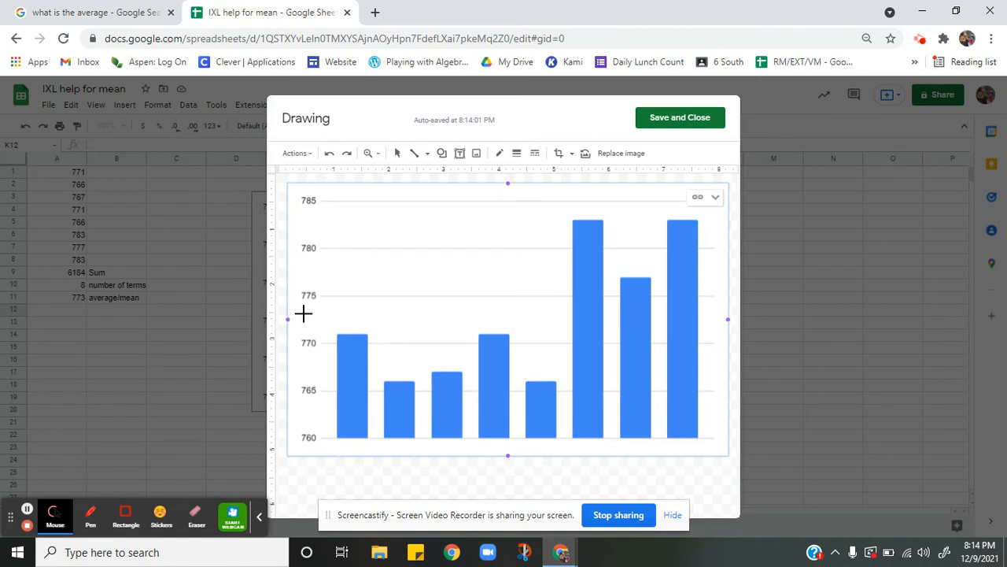
drag(304, 314, 718, 314)
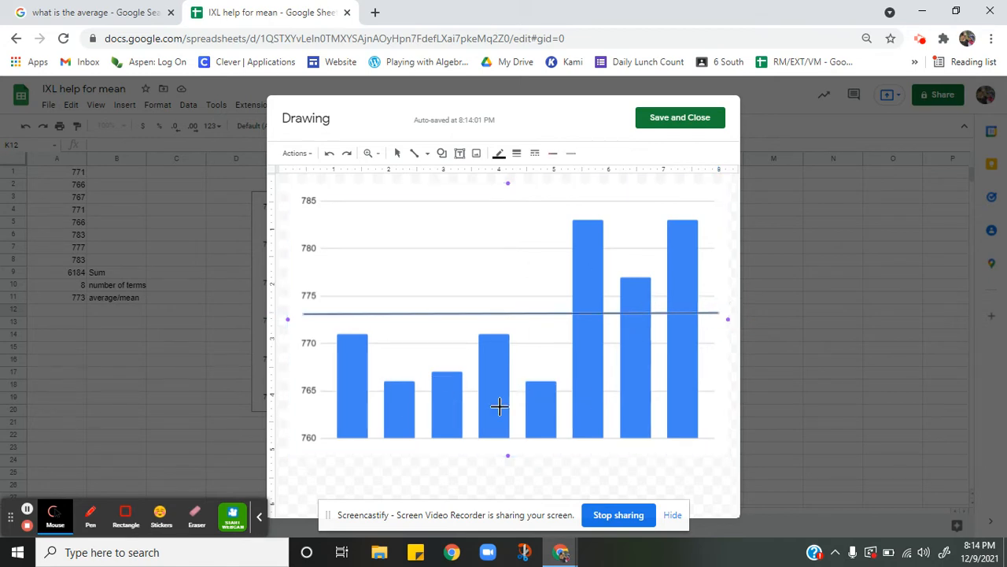
click(708, 168)
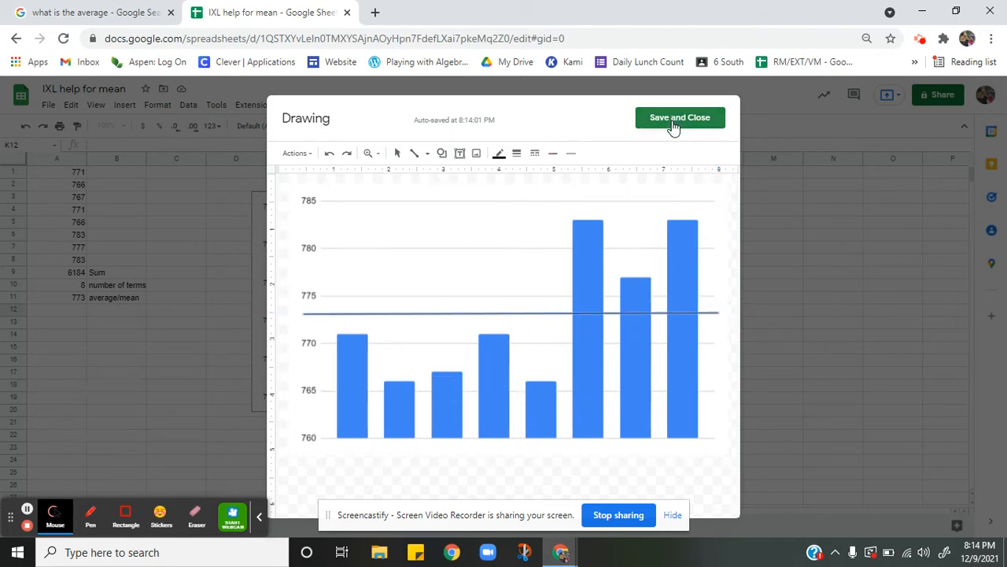
Step: Add a text box above the bars reading "Bar Graph shows individual data points in no particular order" and save the drawing to the sheet
click(460, 154)
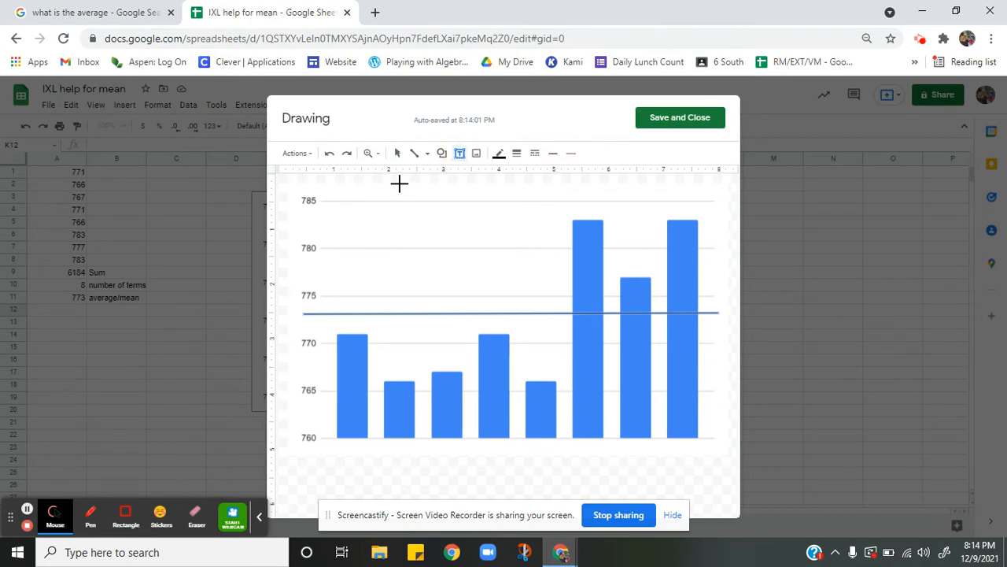
click(400, 180)
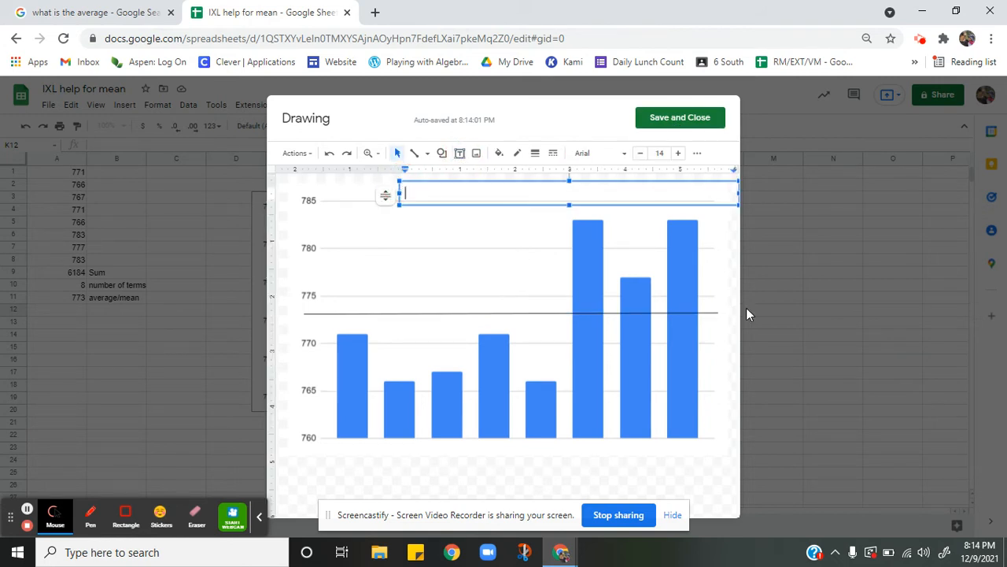
text(Bar Graph shows individual data poin)
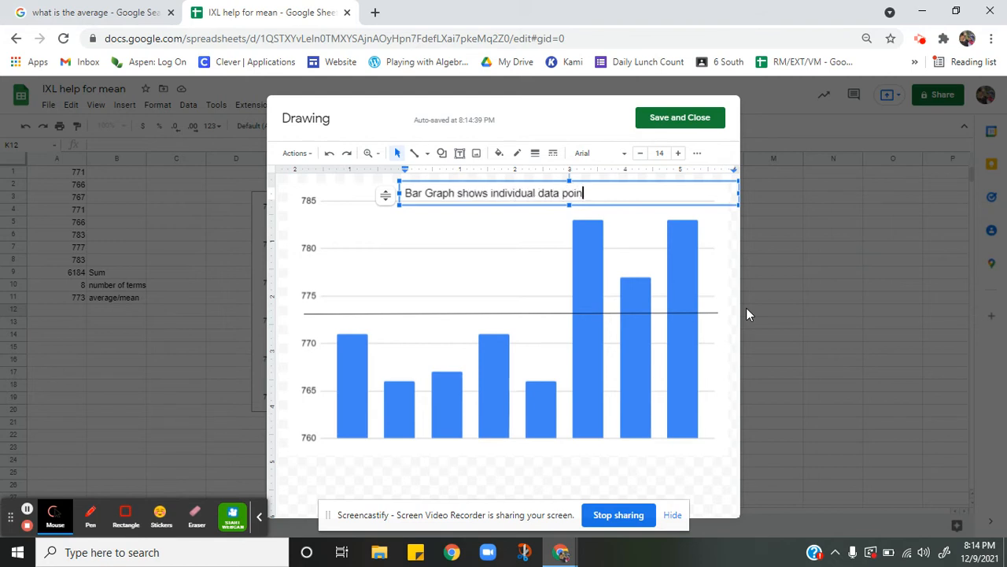
text(ts in no particular)
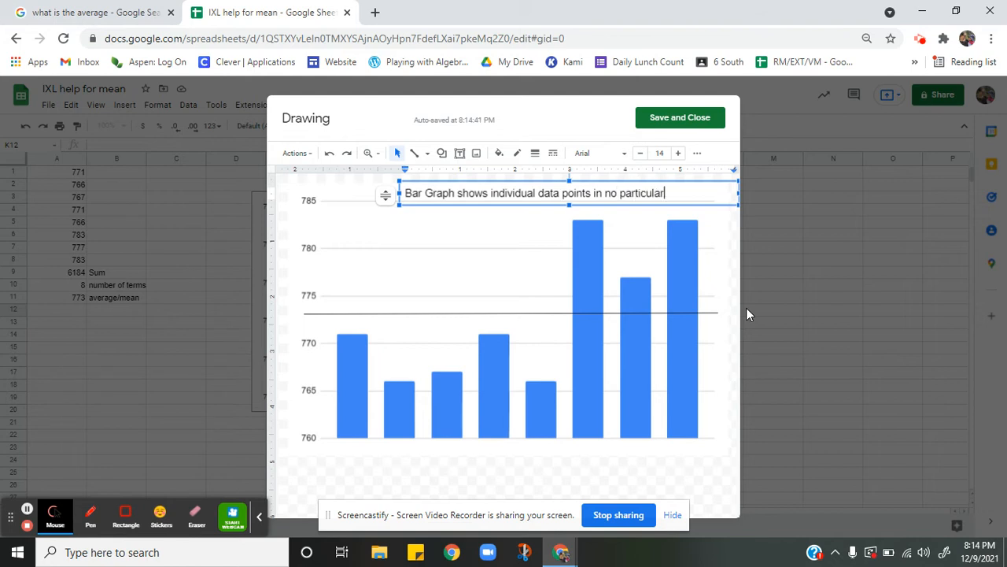
text( order)
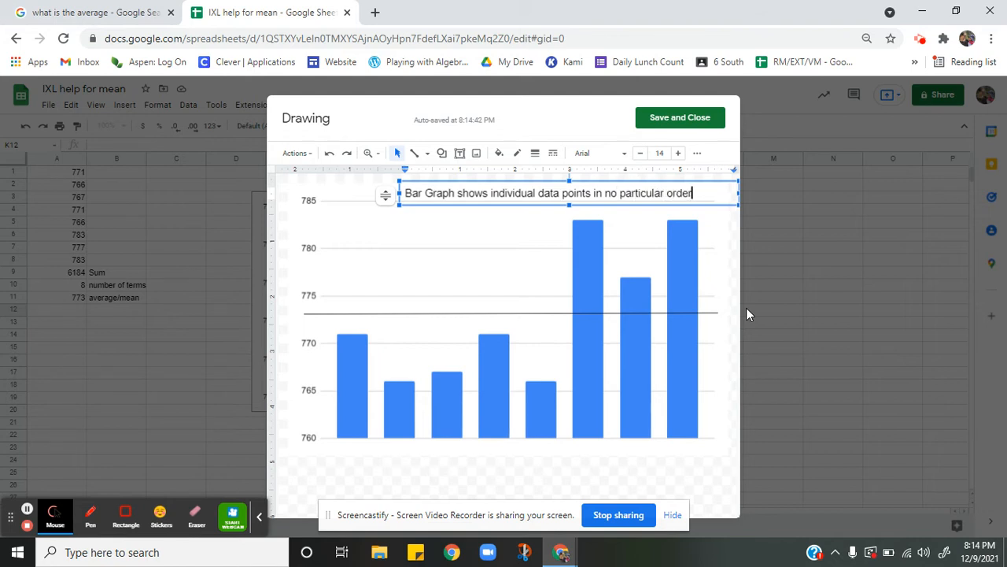
click(689, 128)
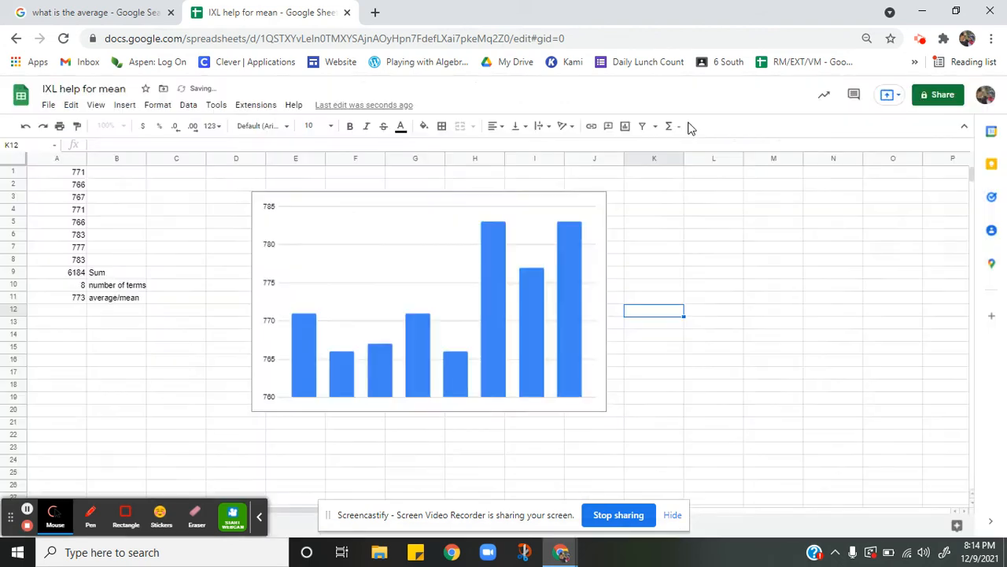
Step: Insert another chart of the values in A1:A8 and set its type to Histogram chart
drag(82, 261, 71, 165)
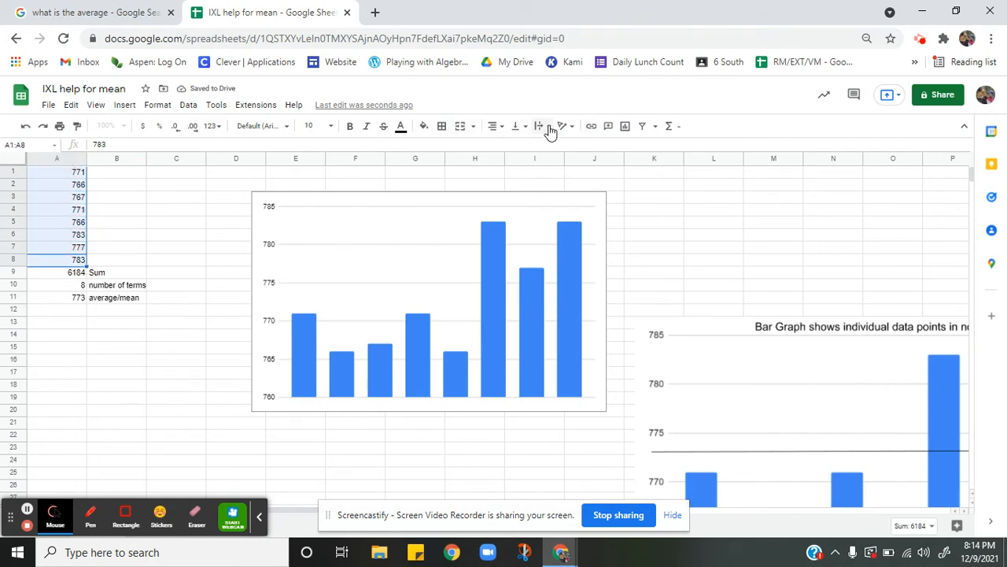
click(625, 129)
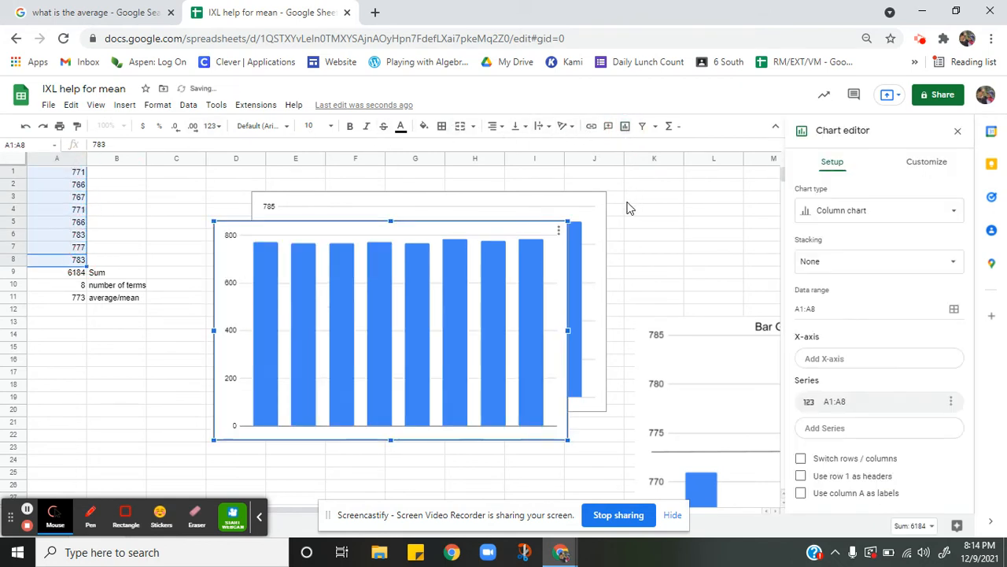
click(880, 213)
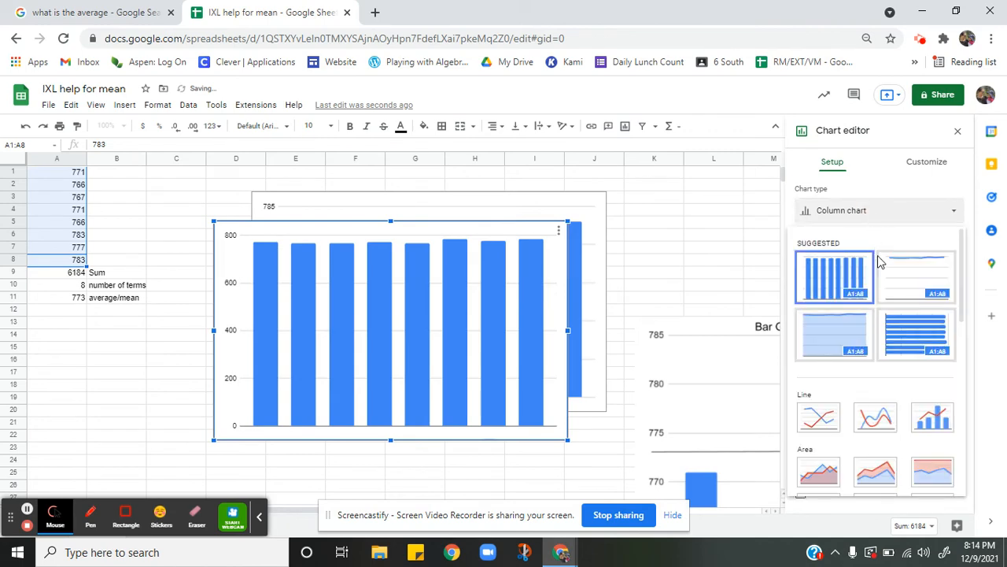
scroll(866, 415, down, 3)
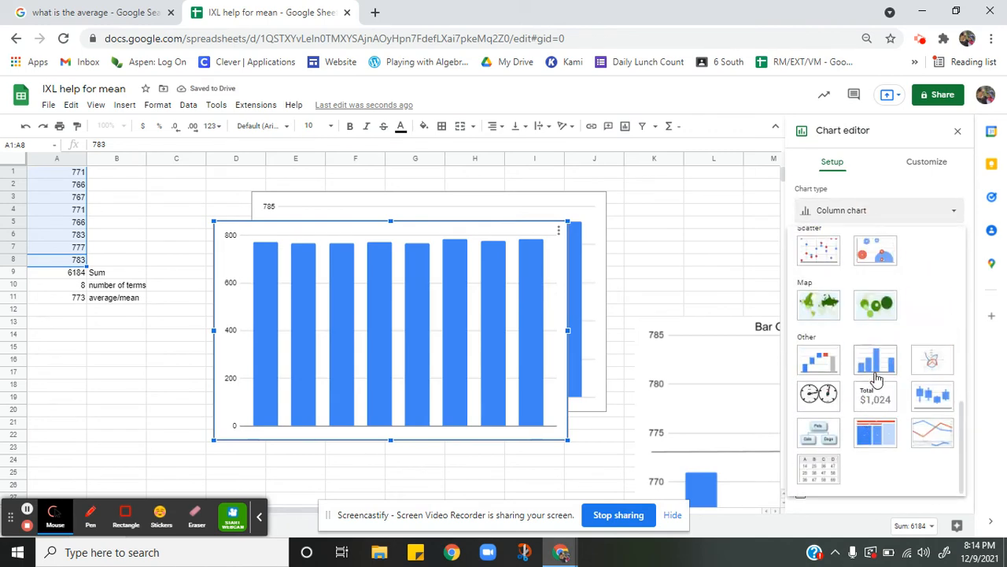
click(875, 373)
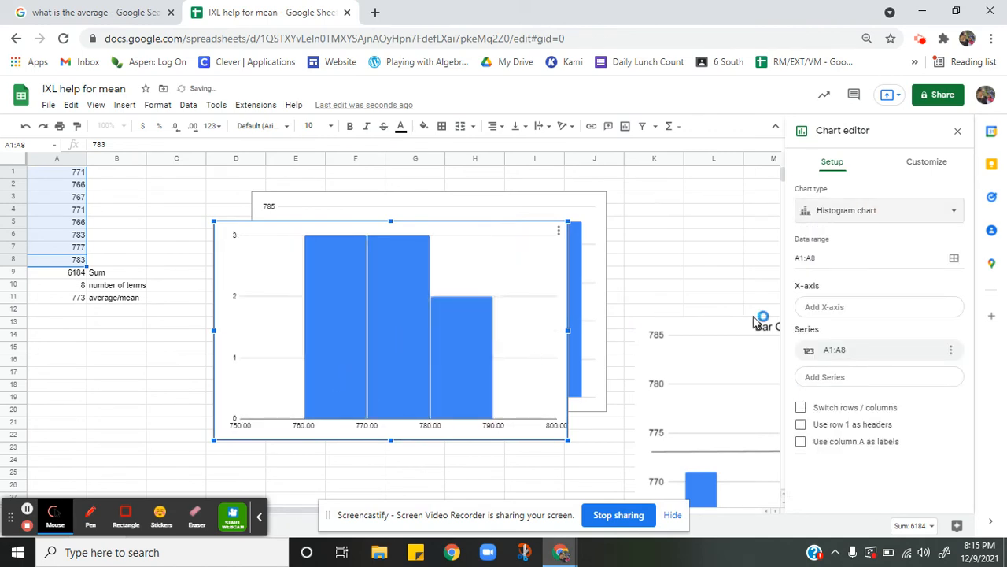
Step: Set the histogram's bucket size to 1
click(922, 161)
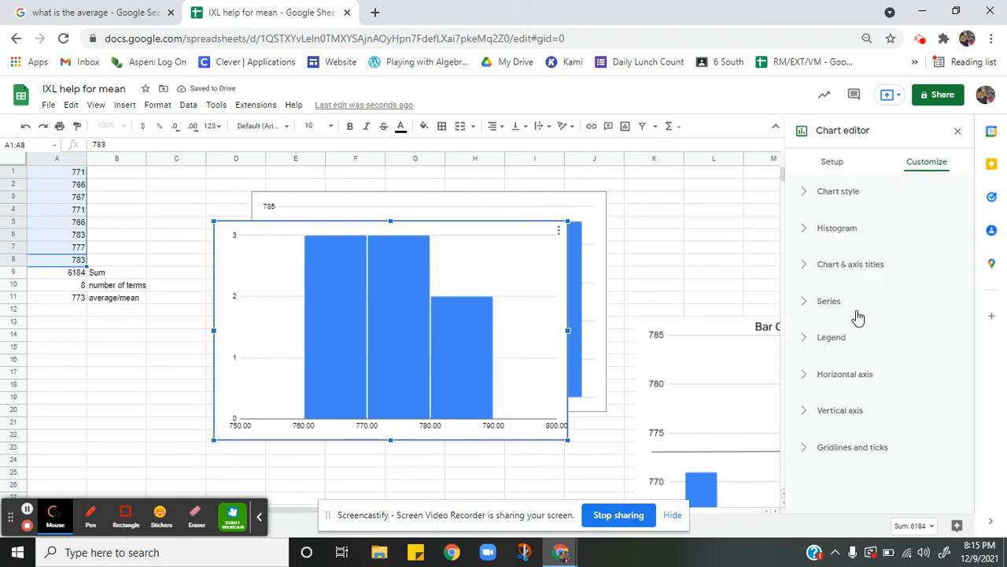
click(834, 228)
click(863, 298)
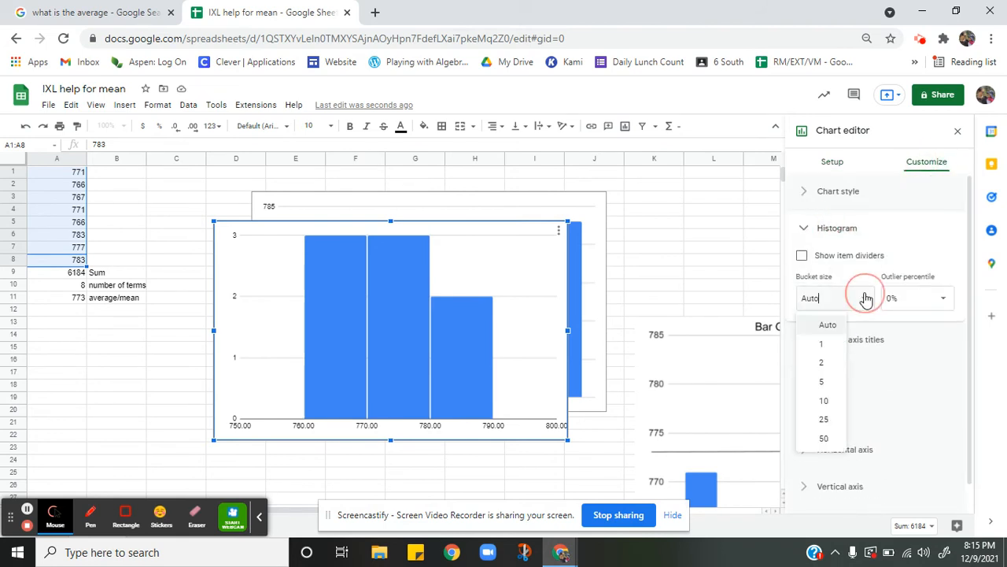
click(836, 345)
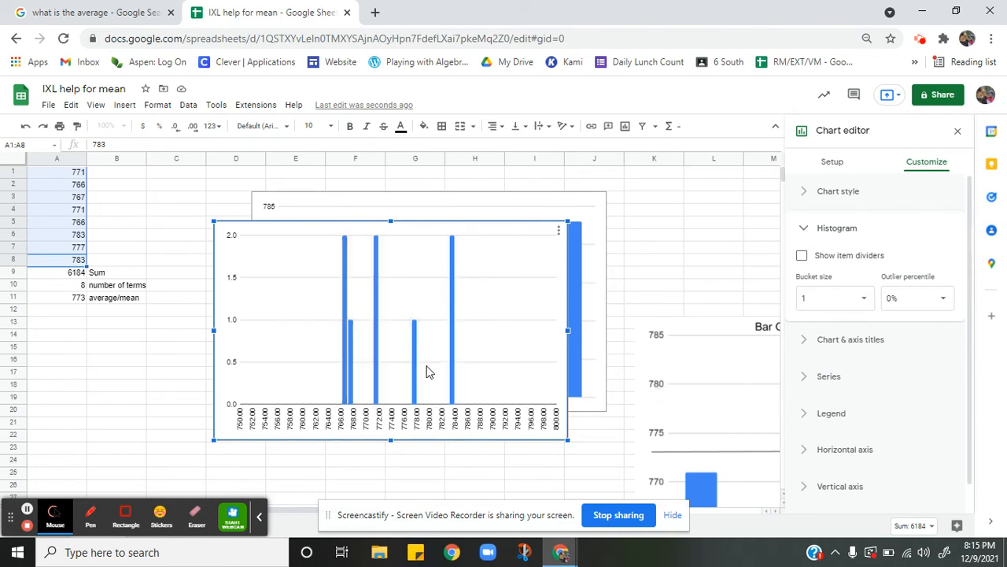
Step: Enlarge the histogram so it spans about columns D to M and reaches down to about row 32
scroll(427, 371, down, 1)
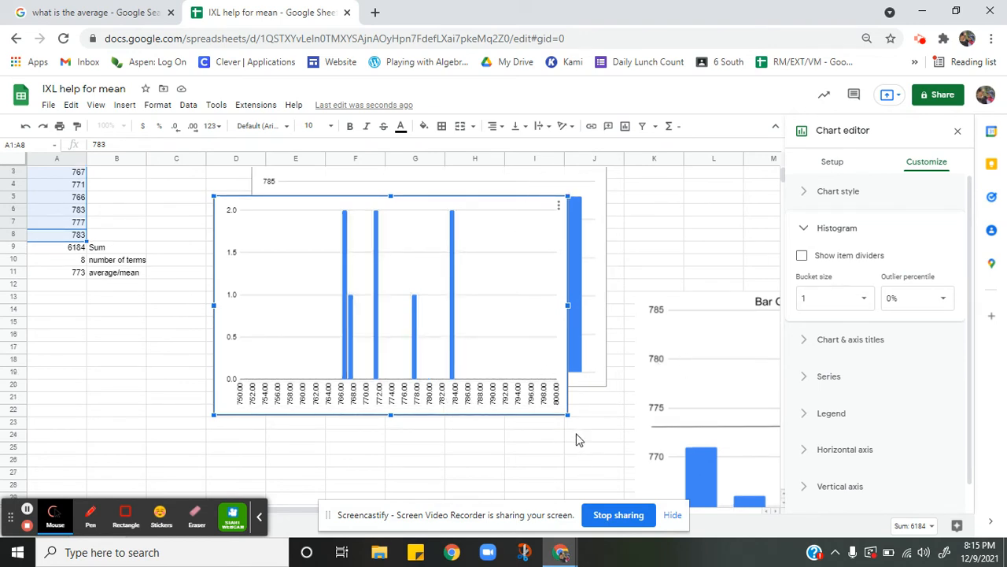
drag(568, 415, 553, 382)
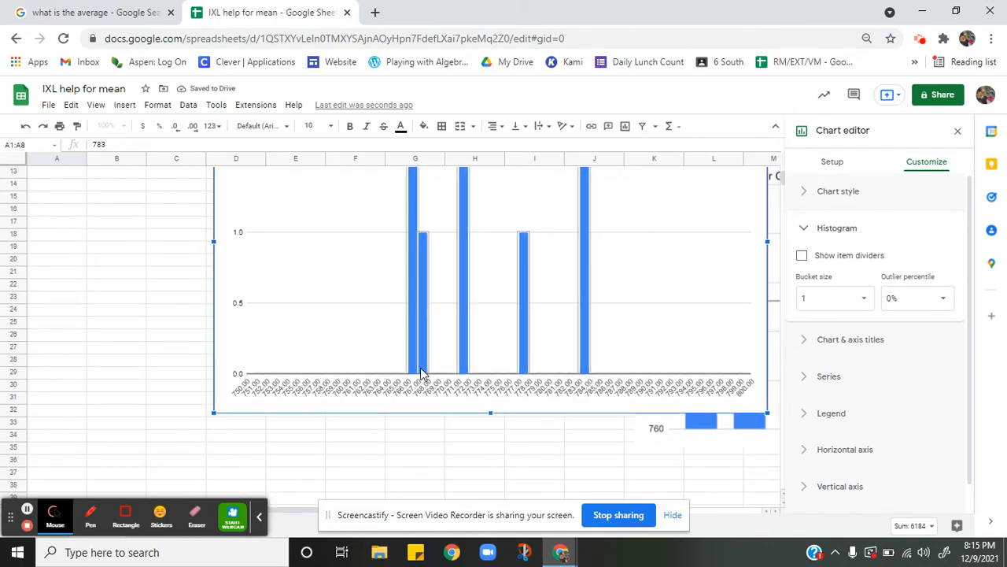
scroll(452, 360, up, 5)
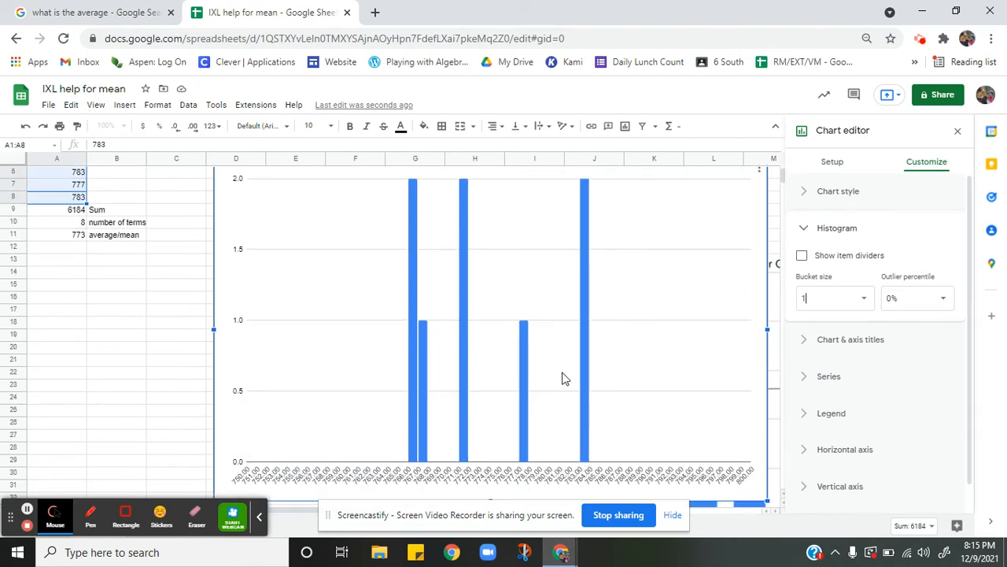
scroll(466, 393, up, 1)
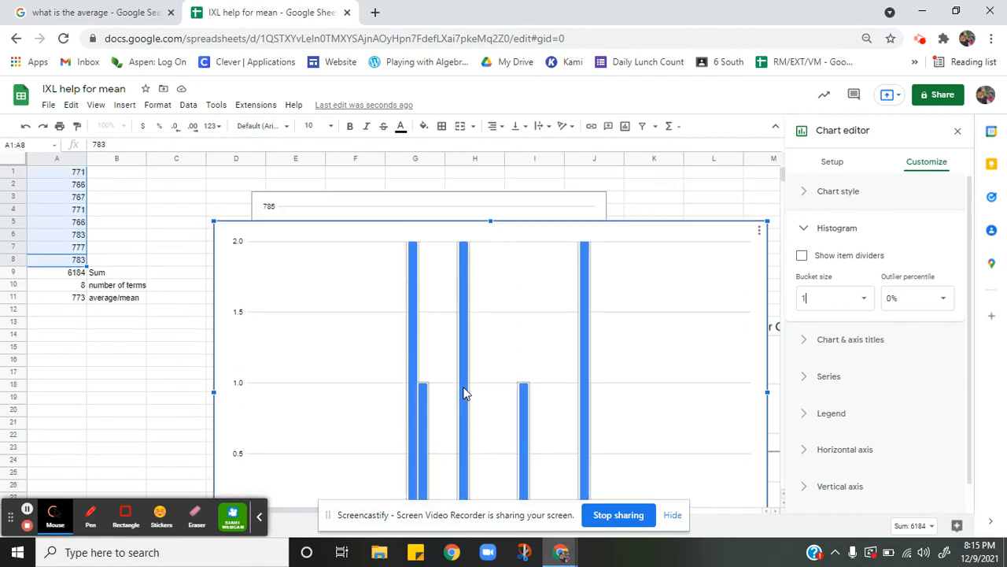
Step: Compare the repeated and single values in A1:A8 with the heights and axis positions of the histogram's bars
click(115, 200)
click(76, 174)
click(75, 211)
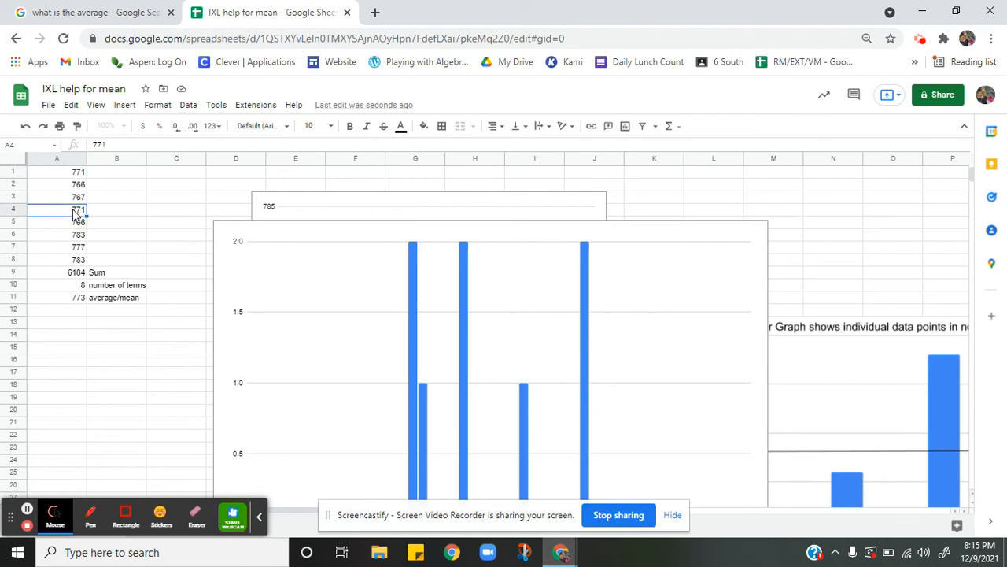
scroll(152, 234, down, 2)
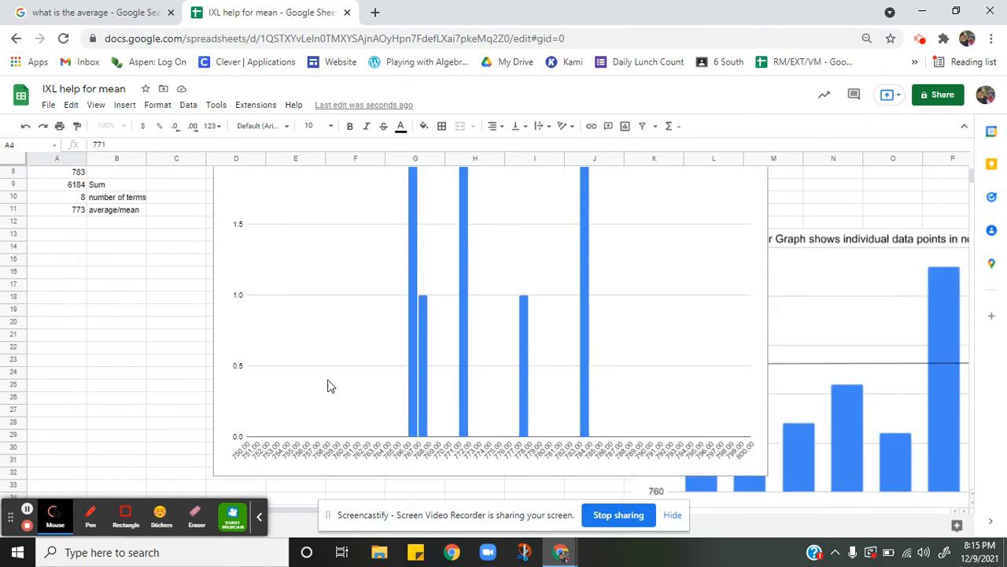
scroll(144, 324, up, 2)
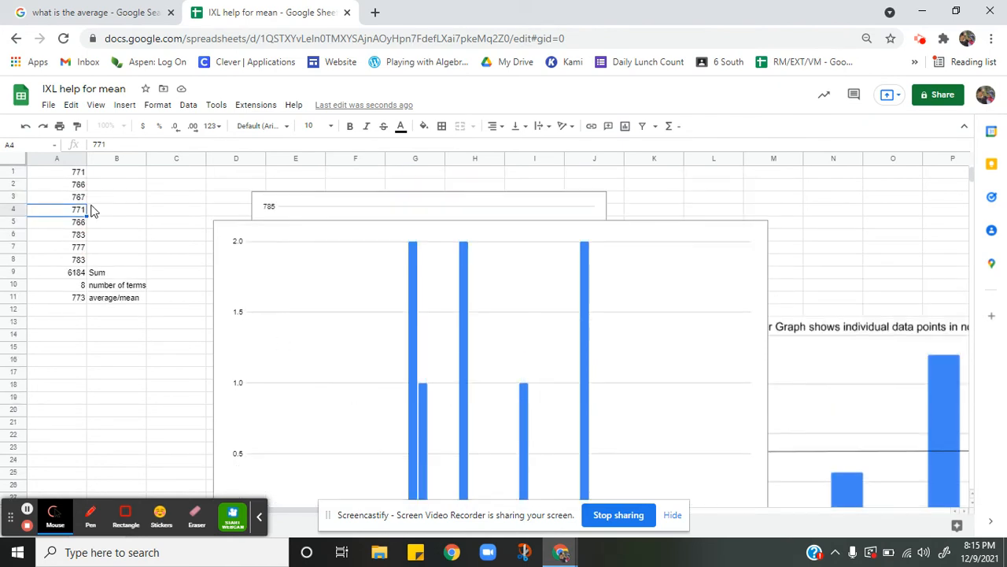
click(81, 186)
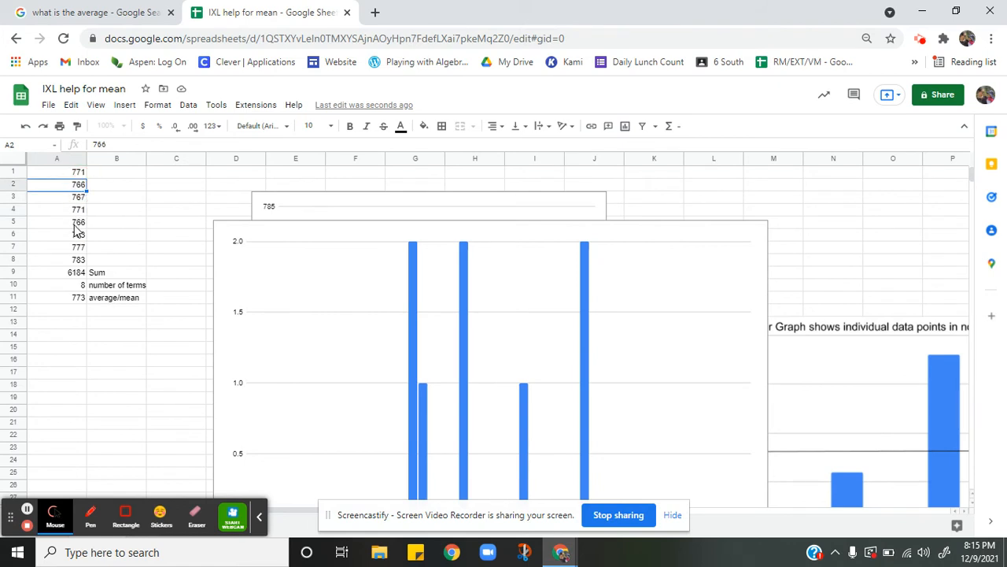
click(77, 222)
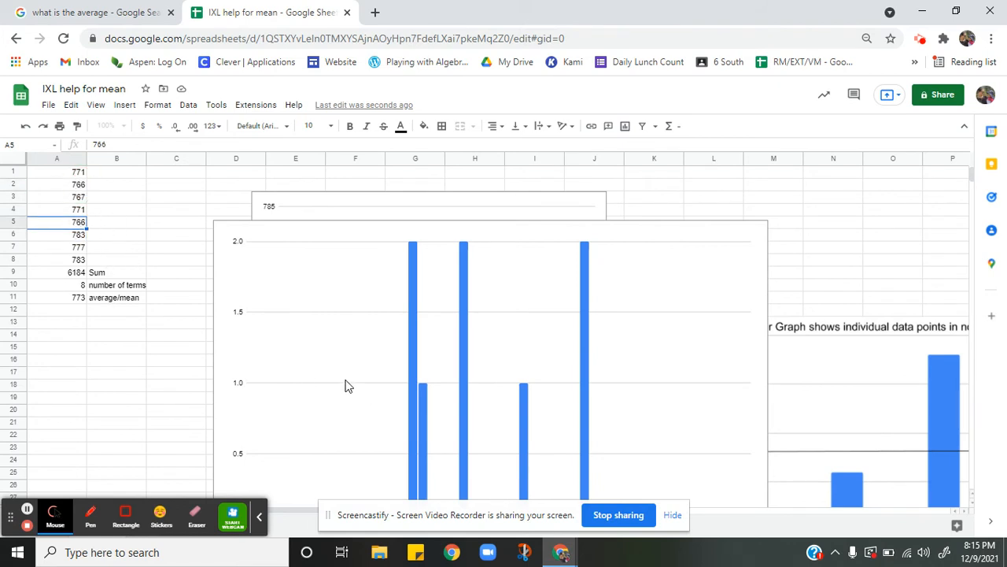
click(79, 235)
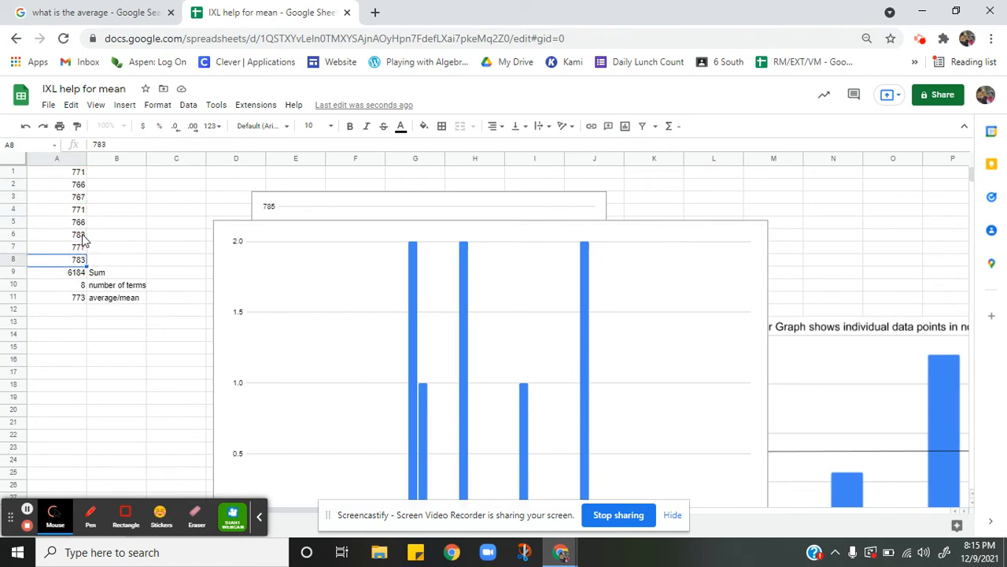
scroll(429, 358, down, 2)
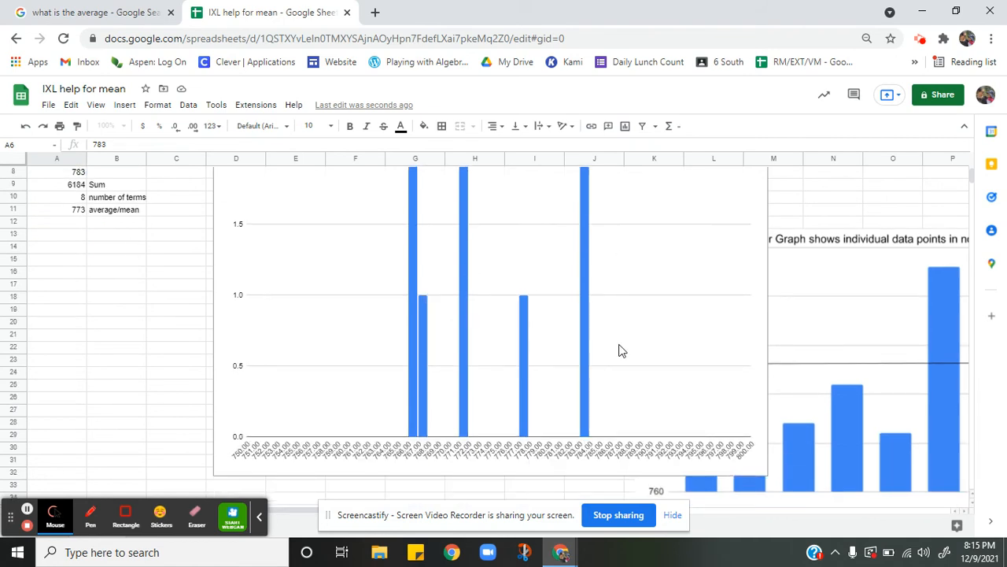
scroll(619, 350, up, 2)
scroll(665, 337, down, 2)
scroll(666, 336, up, 2)
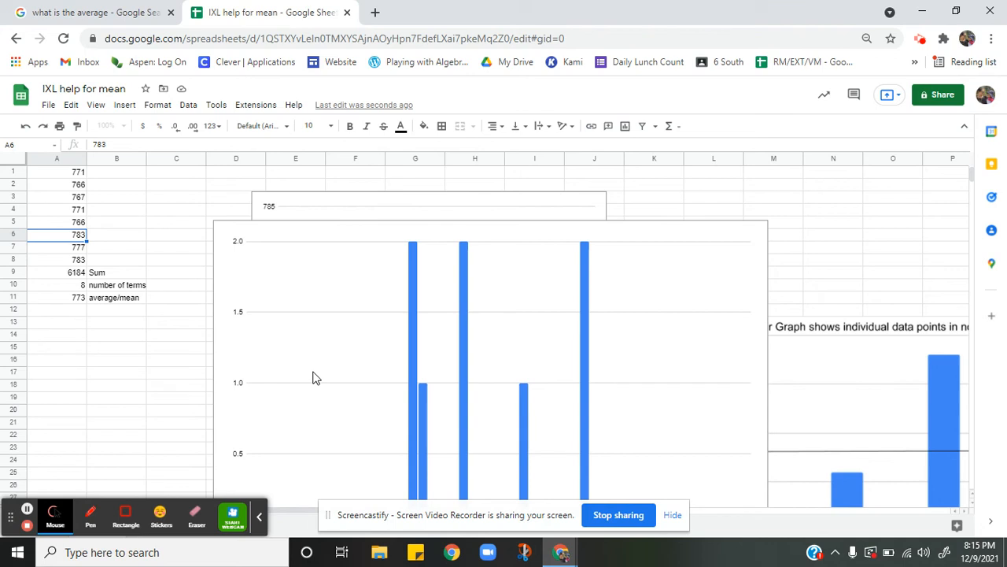
scroll(504, 389, down, 2)
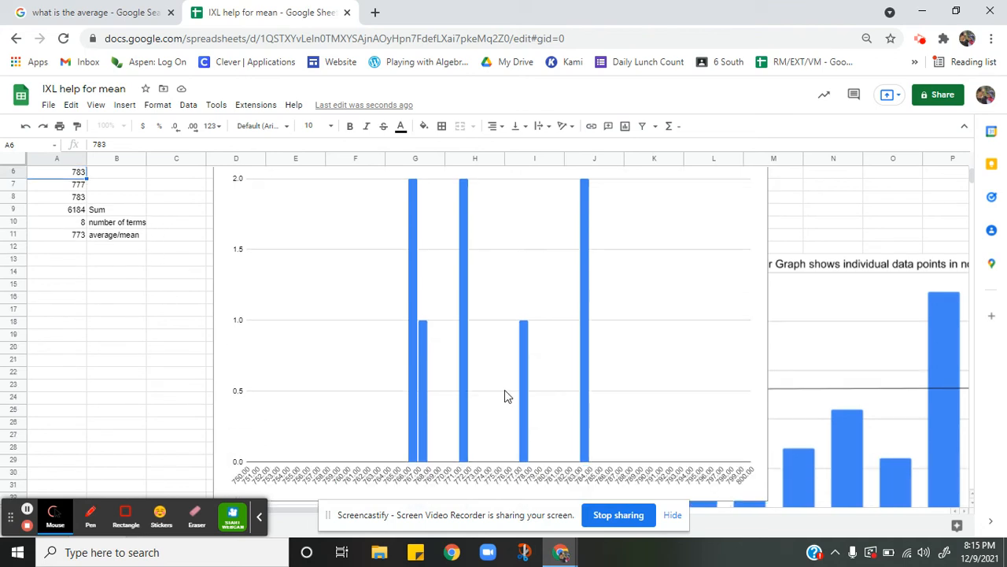
scroll(504, 390, up, 2)
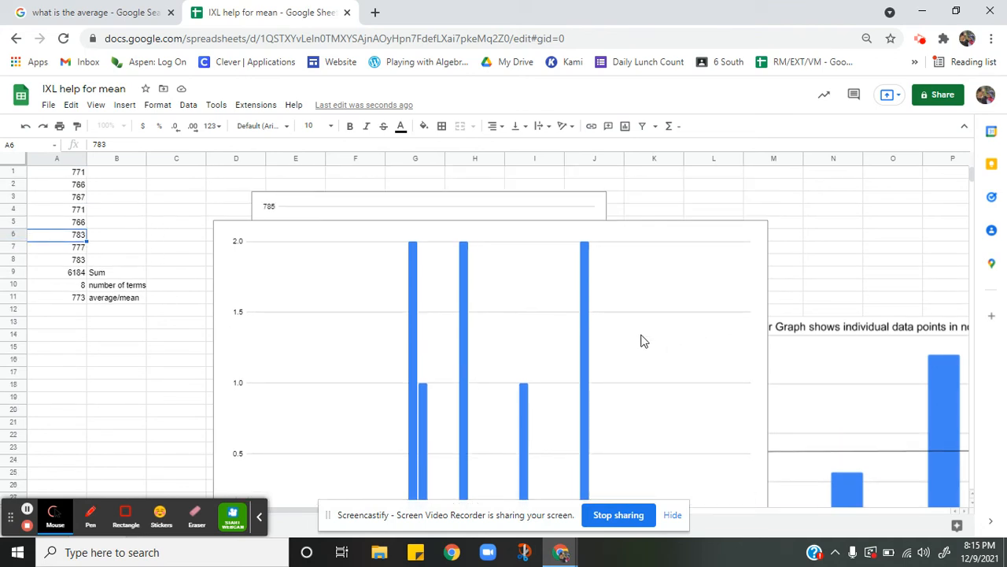
scroll(698, 277, down, 2)
scroll(695, 225, up, 1)
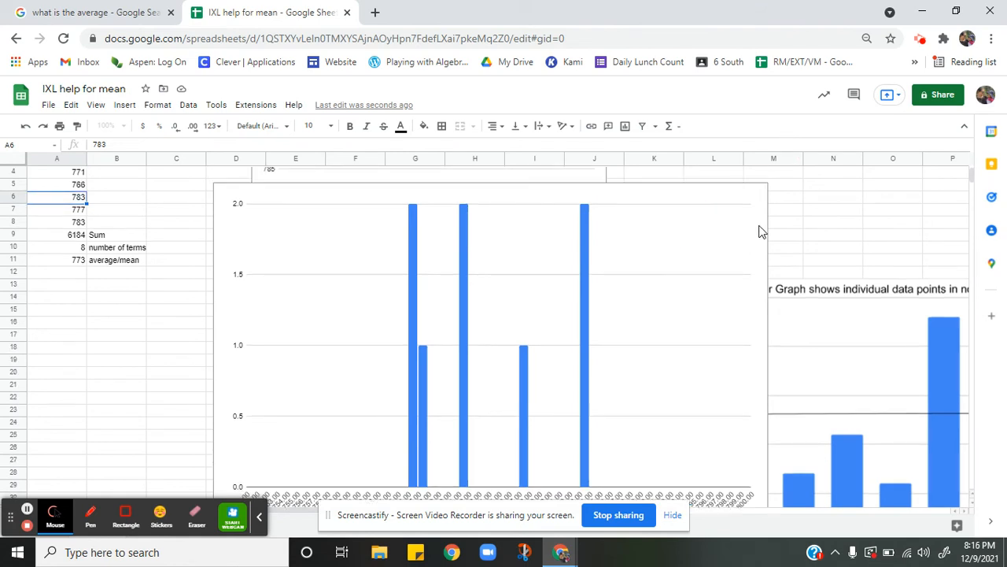
Step: Reopen the histogram for editing and set its bucket size to 5
click(760, 196)
scroll(761, 194, down, 1)
click(761, 181)
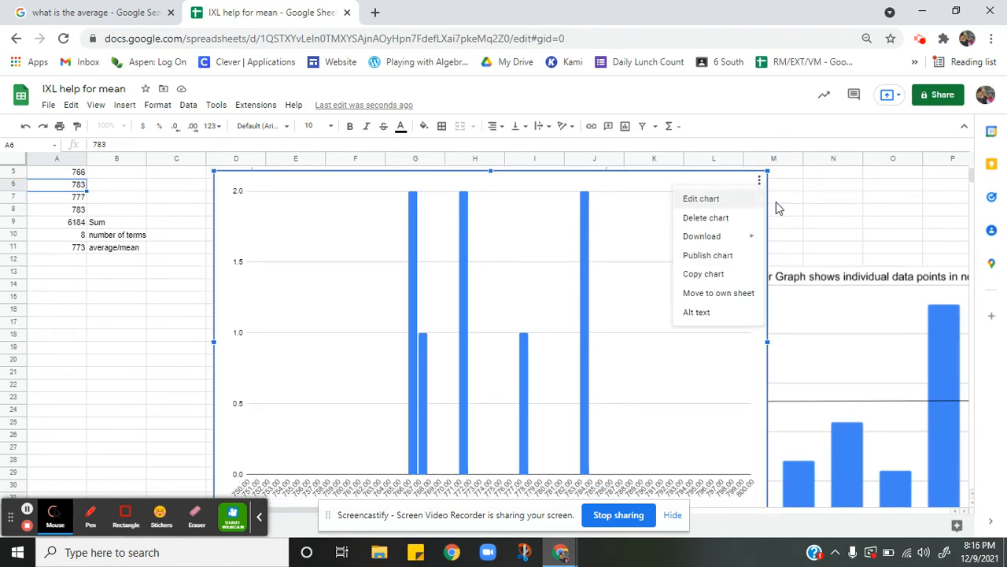
mouse_move(737, 238)
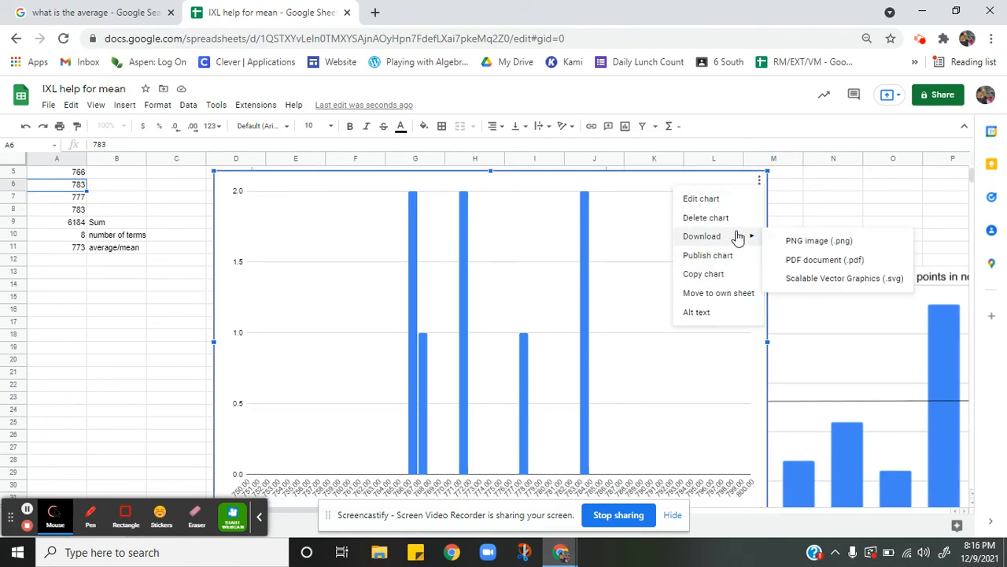
click(730, 200)
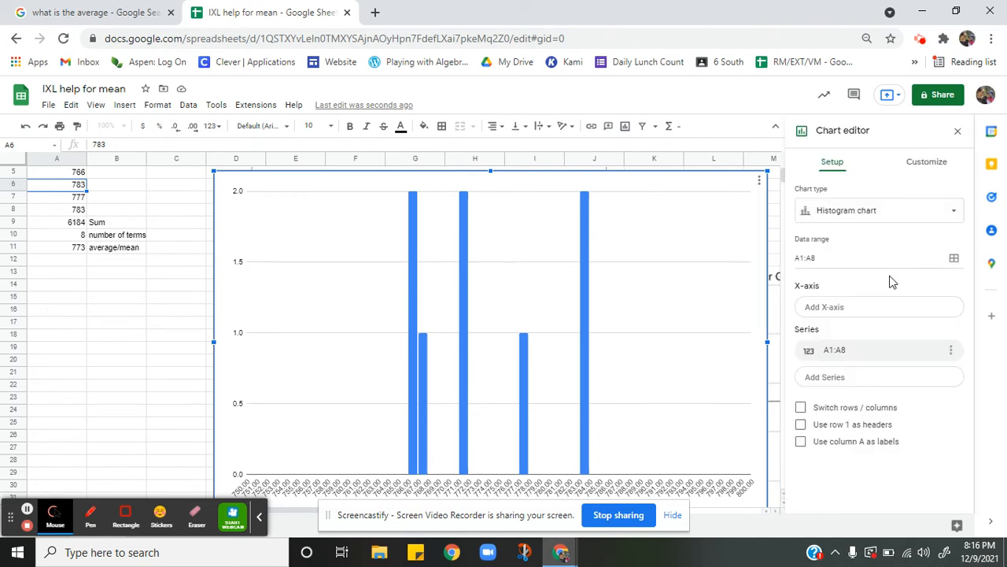
click(916, 163)
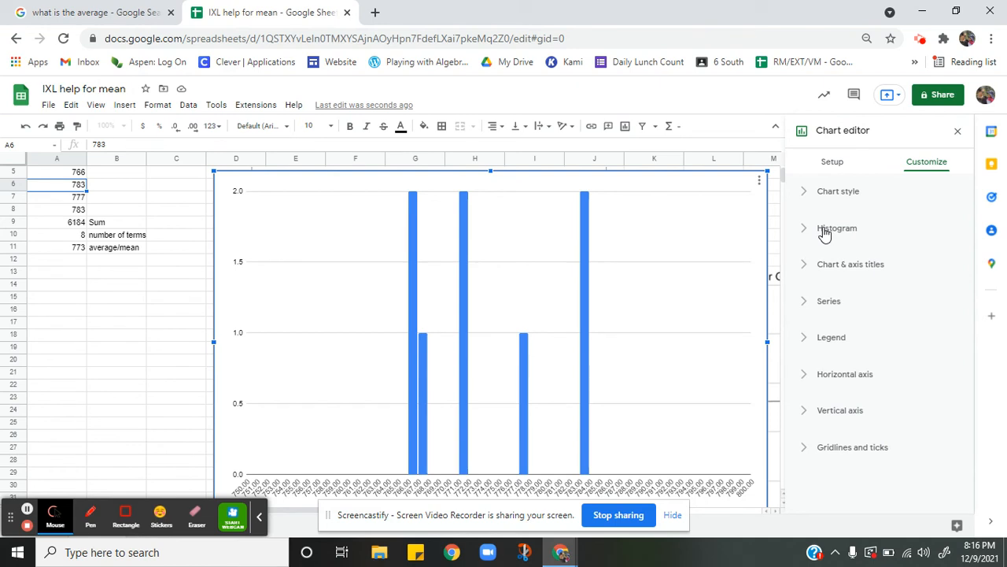
click(825, 231)
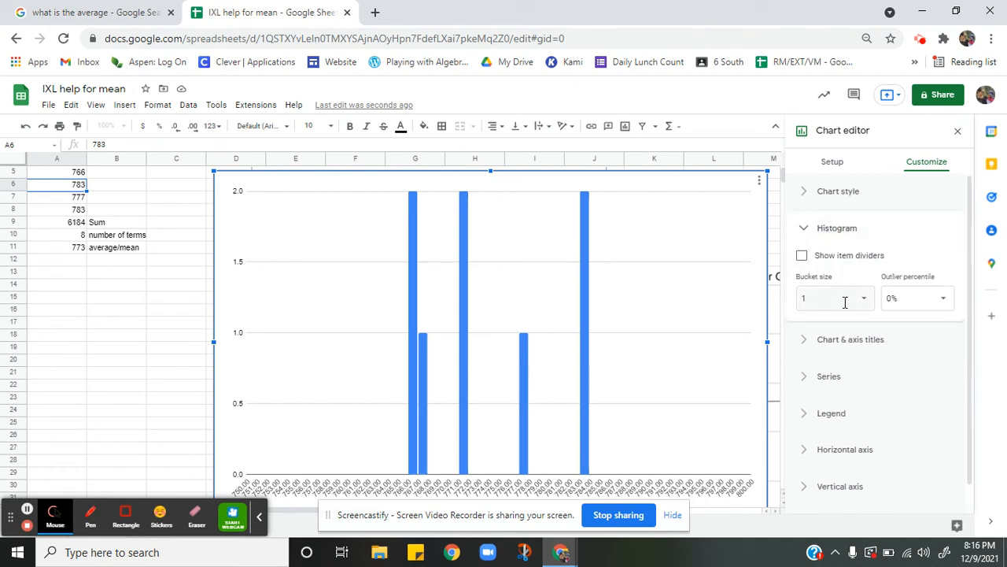
click(845, 302)
click(828, 381)
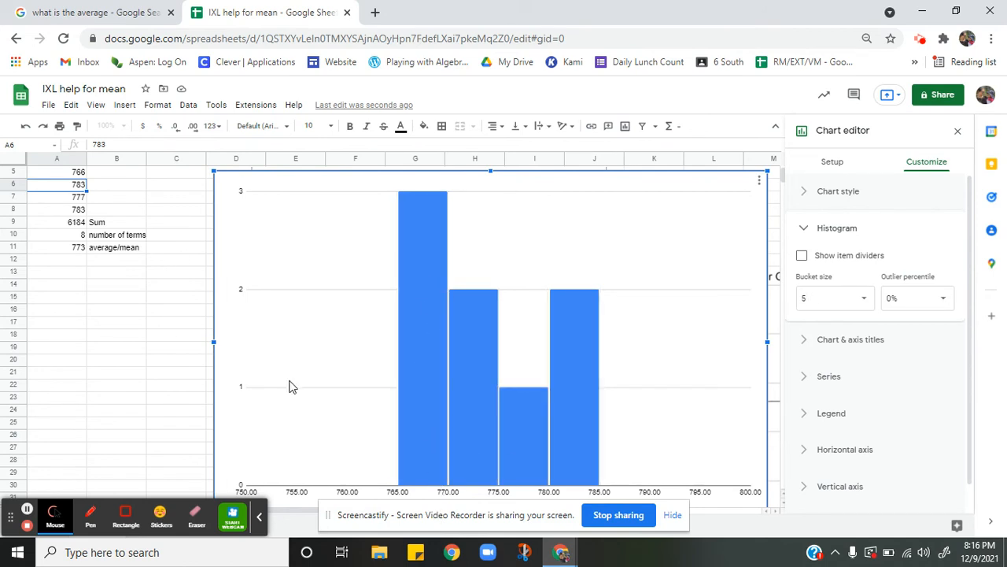
Step: Copy the histogram and paste it, linked to the spreadsheet, into a new drawing
click(758, 182)
mouse_move(725, 236)
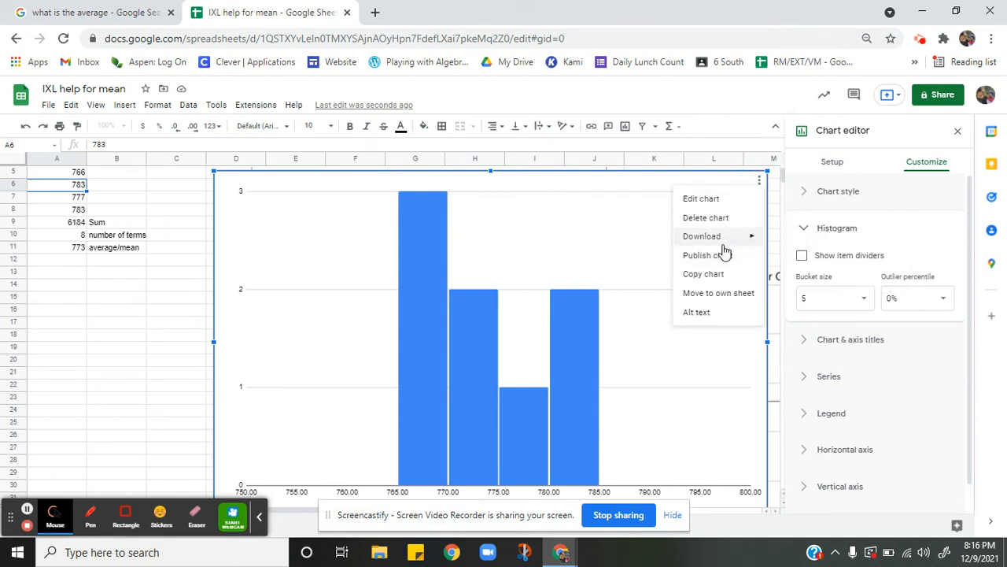
click(729, 203)
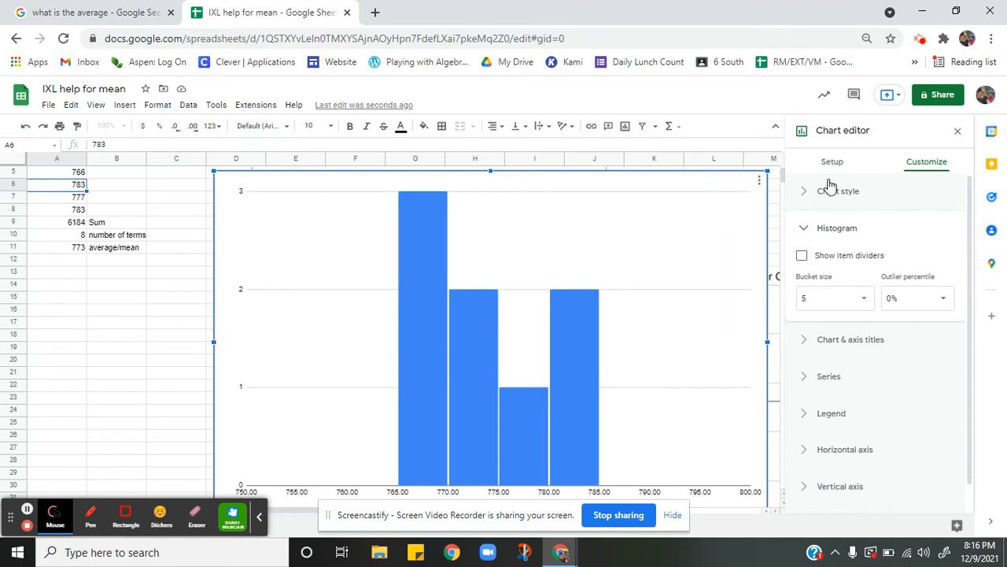
click(759, 180)
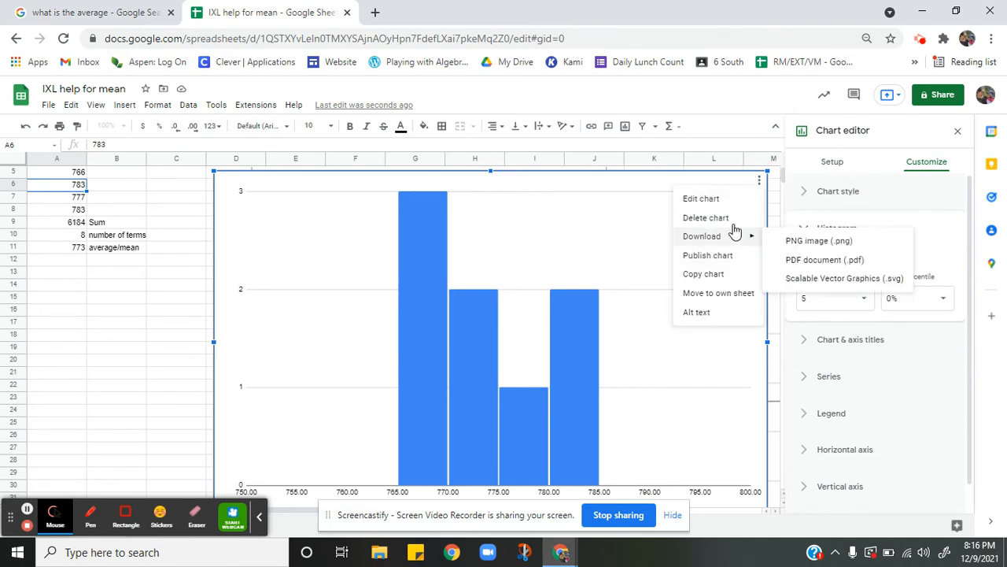
click(713, 274)
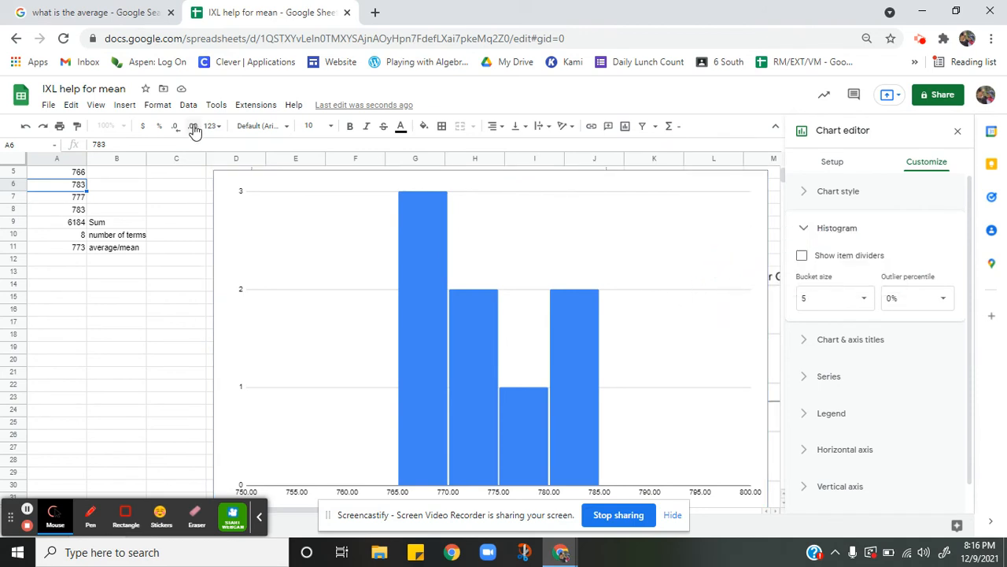
click(124, 108)
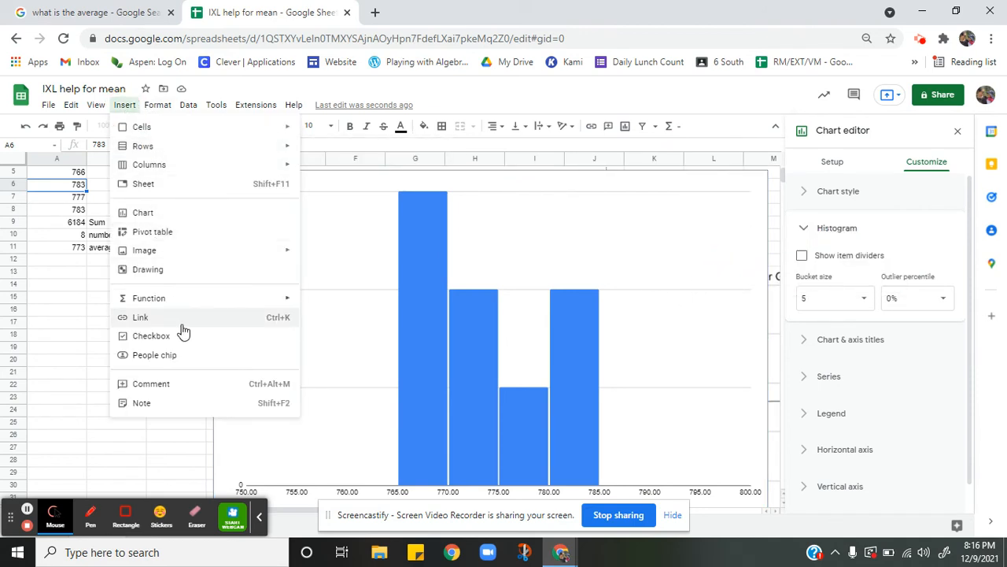
click(185, 269)
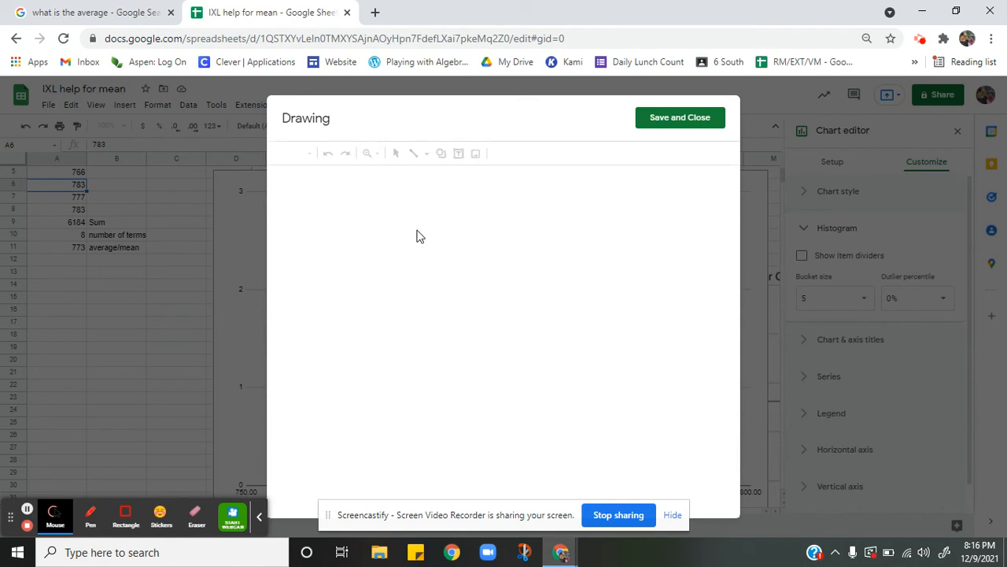
key(ctrl+v)
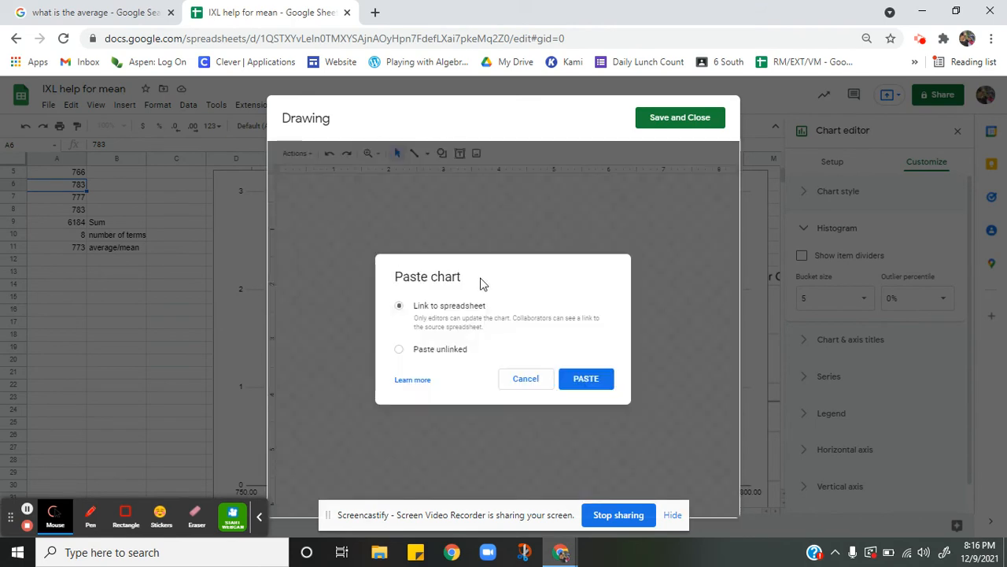
click(582, 379)
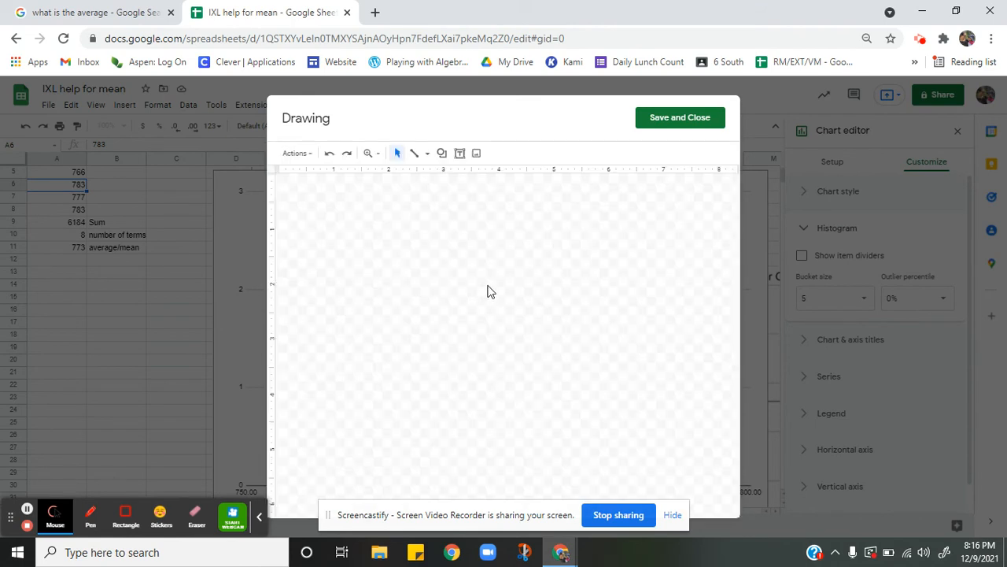
Step: Add a text box above the histogram's bars reading "Histogram with bucket range size of 5"
click(460, 155)
click(443, 183)
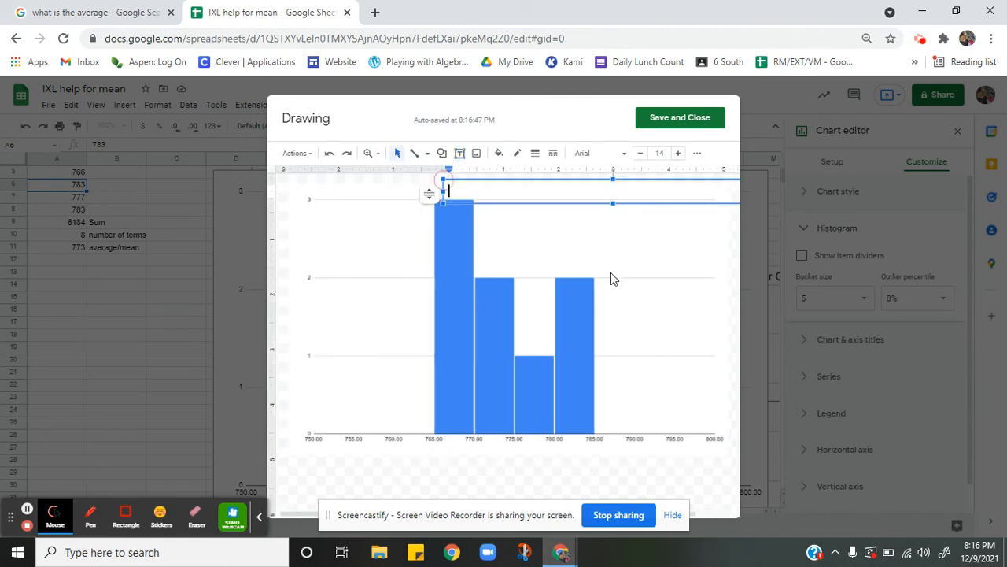
text(Histogram with bukc)
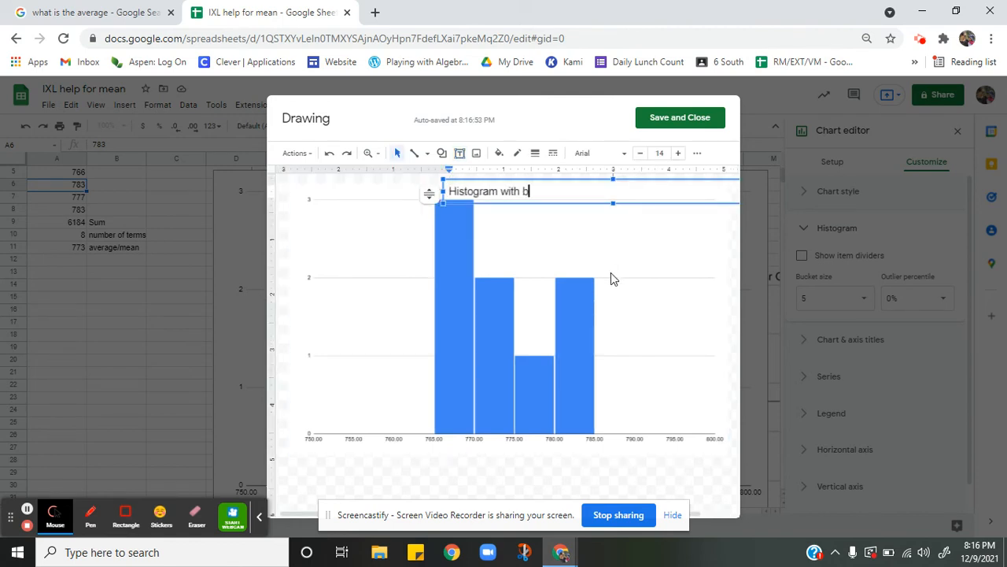
key(BackSpace)
key(BackSpace)
text(cket range size of 5)
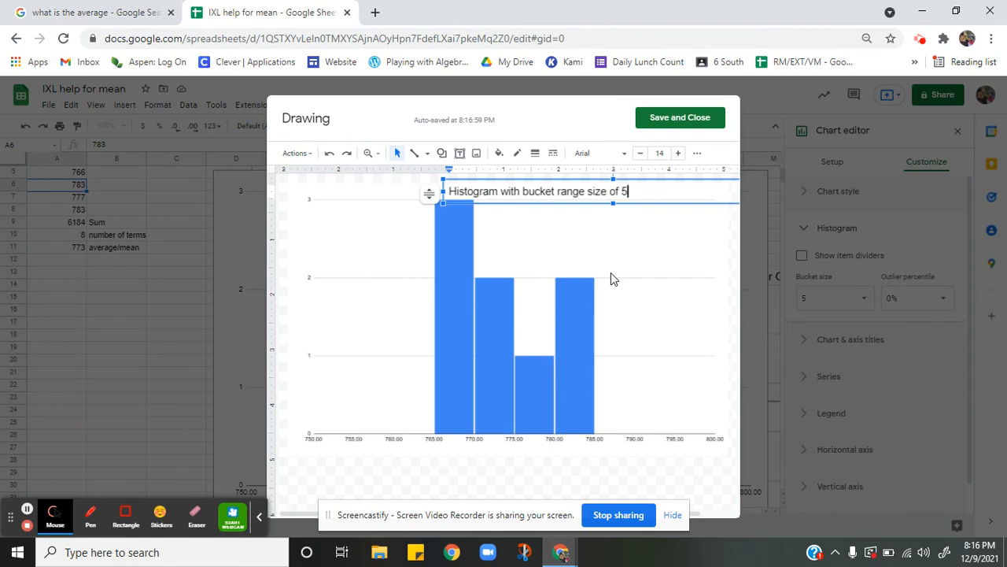
Step: Draw a vertical line at about 773 across the histogram and set its thickness to 12px
click(415, 152)
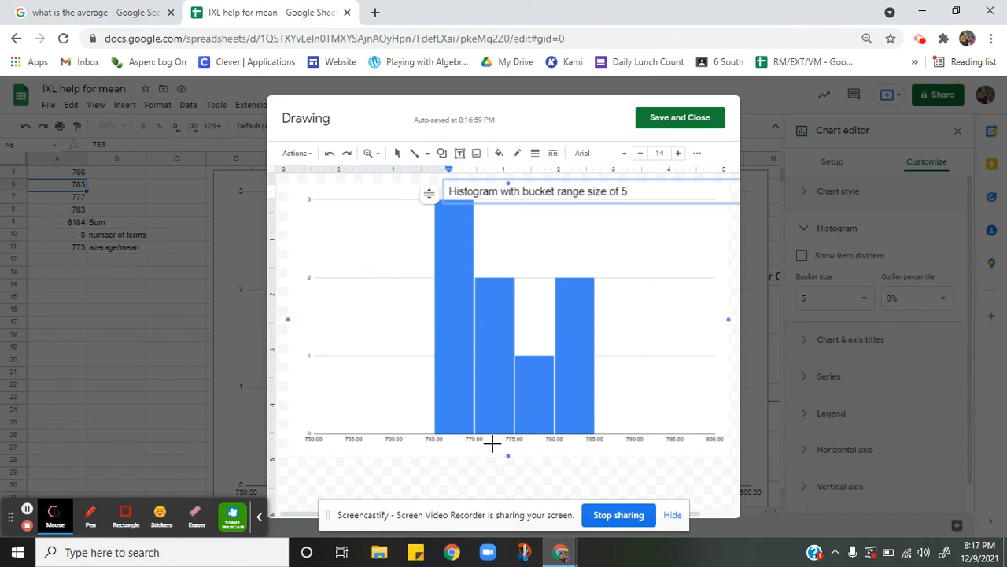
mouse_move(499, 441)
mouse_down()
mouse_move(479, 266)
mouse_move(498, 257)
mouse_up()
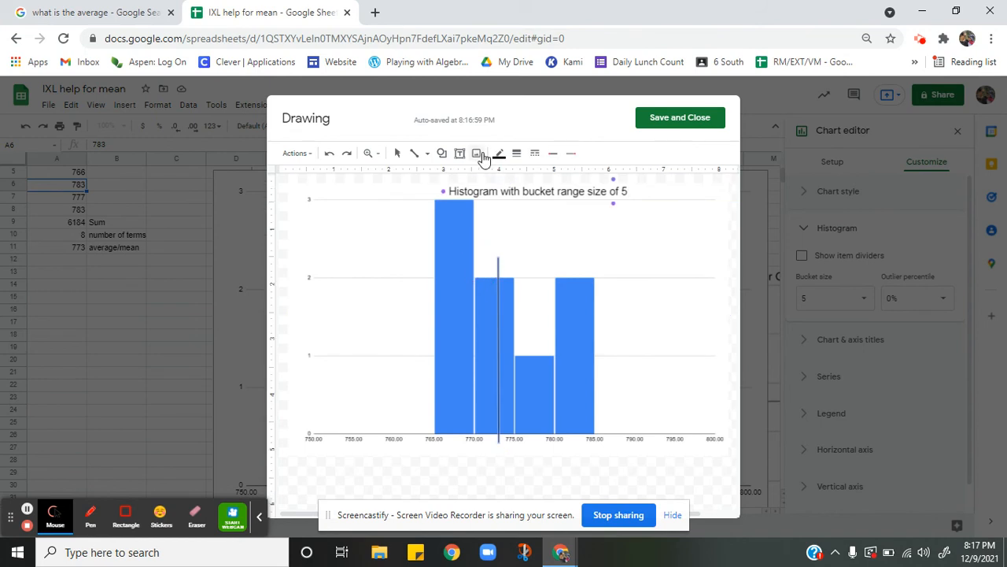
click(425, 158)
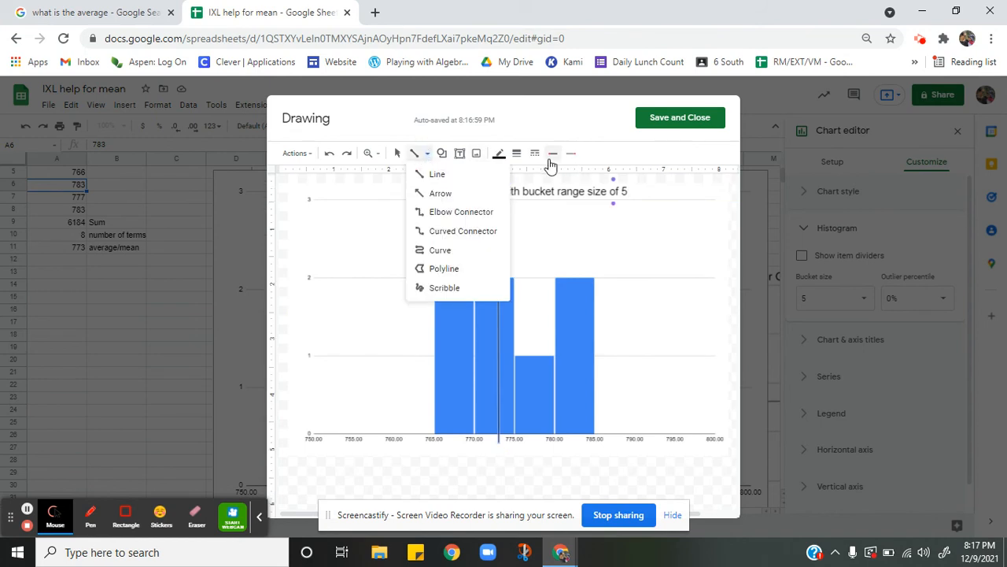
click(516, 153)
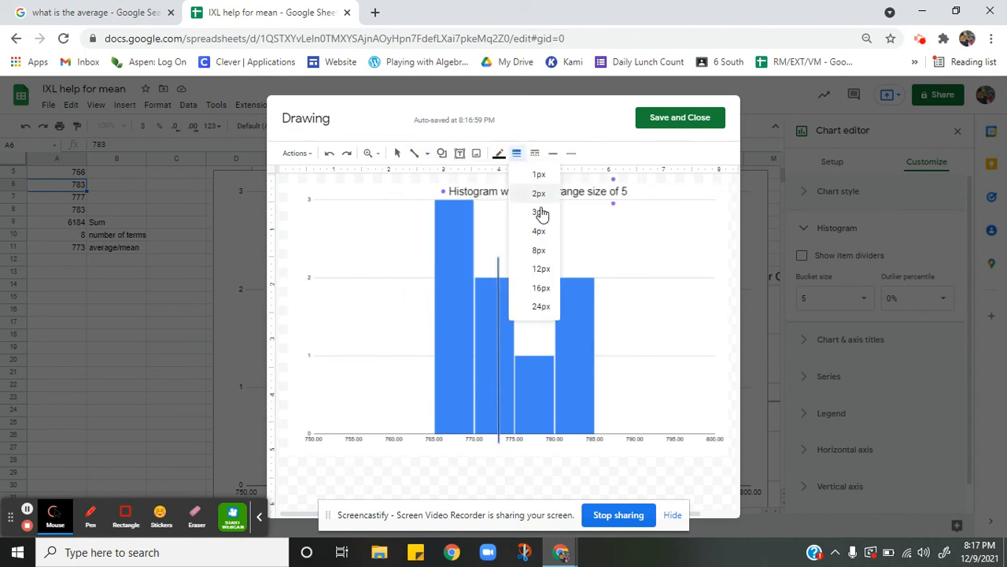
click(541, 306)
click(499, 153)
click(535, 153)
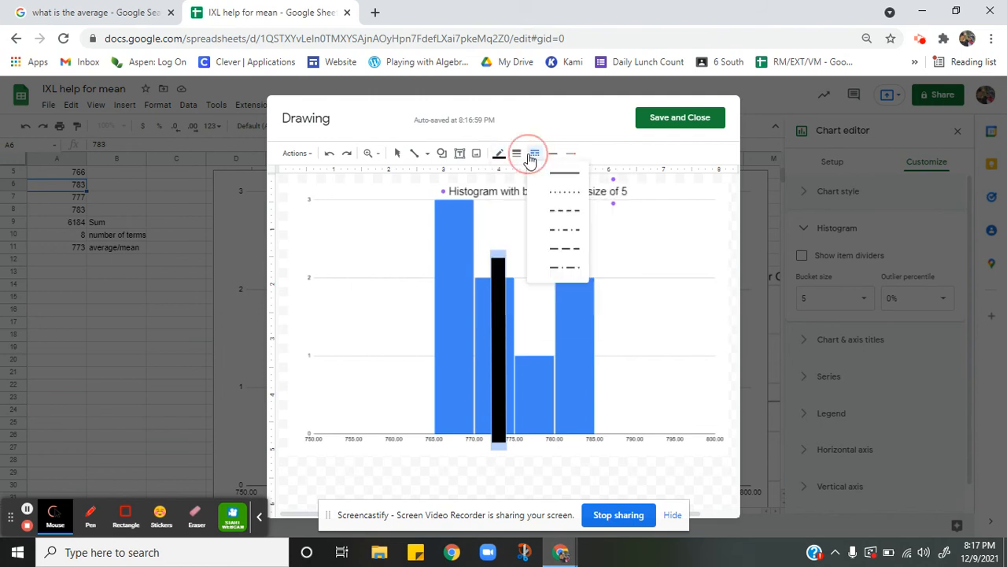
click(516, 153)
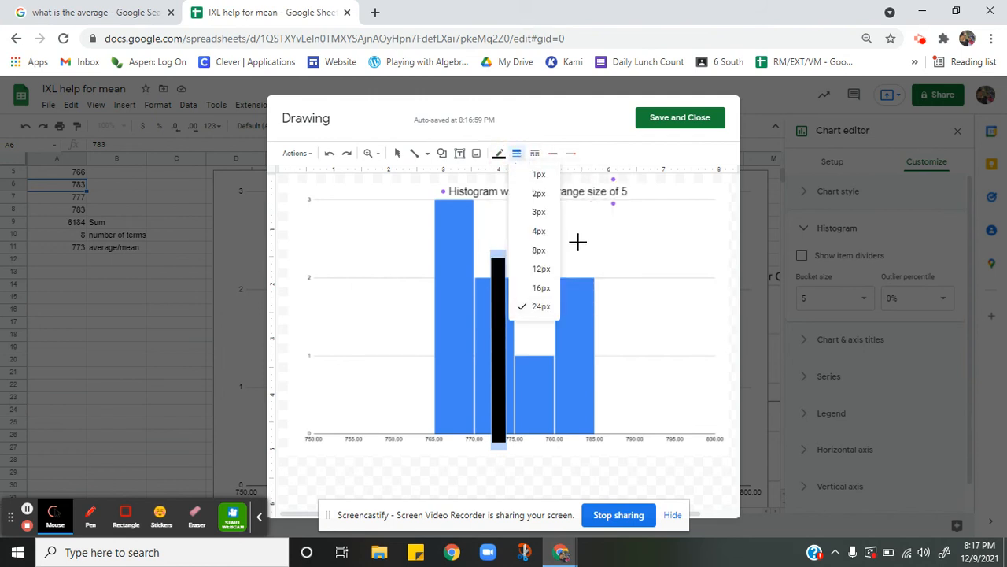
click(543, 271)
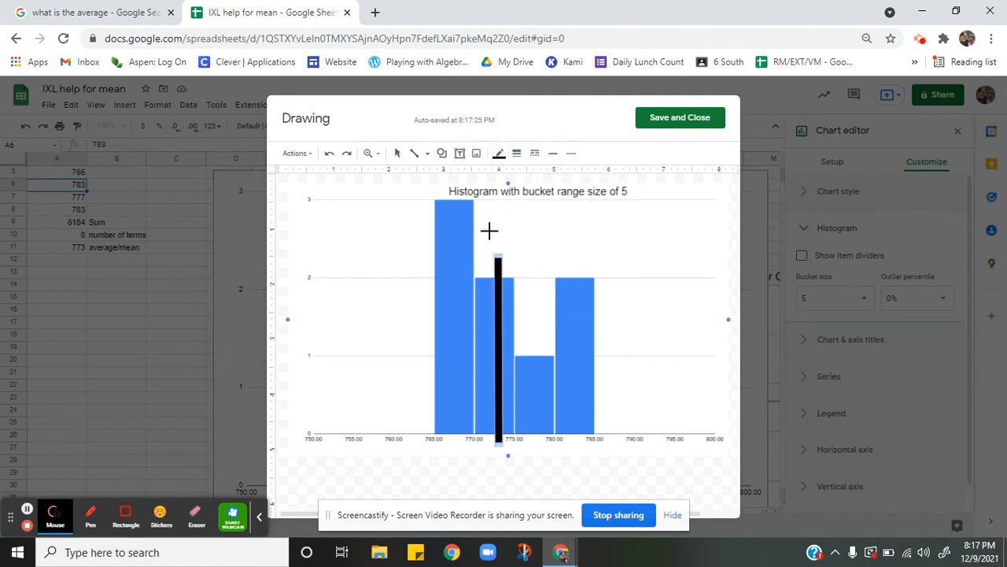
Step: Add a text box above the vertical line reading "Mean = 773"
click(461, 154)
click(486, 226)
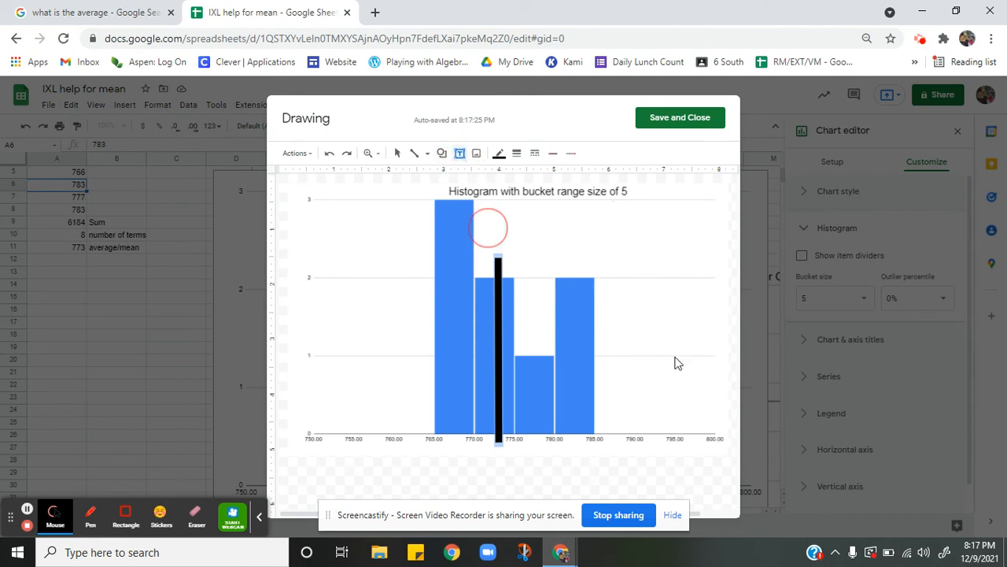
text(Mean = 773)
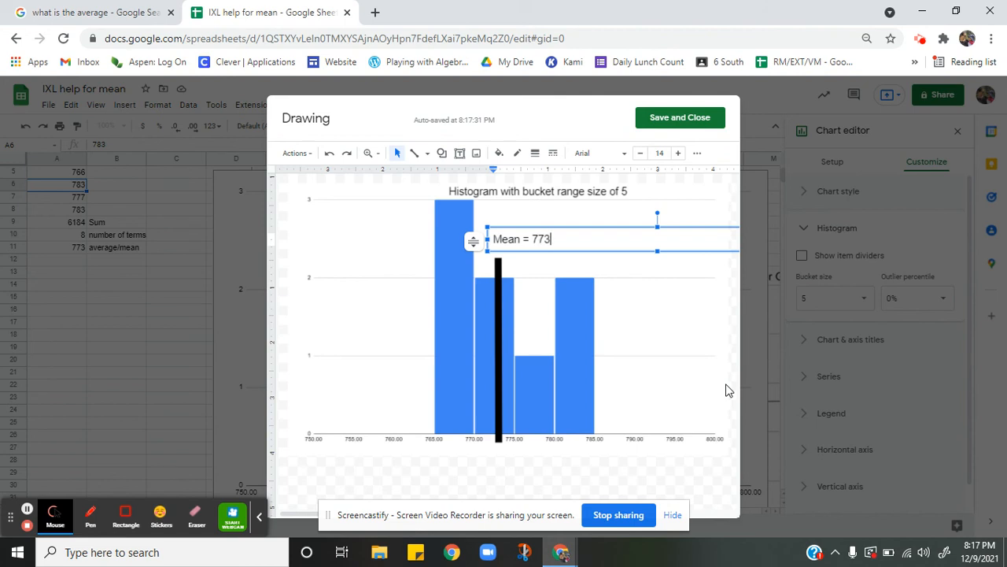
Step: Shift the histogram's title text box left over the bars, then save and close the drawing
click(699, 209)
drag(578, 191, 557, 225)
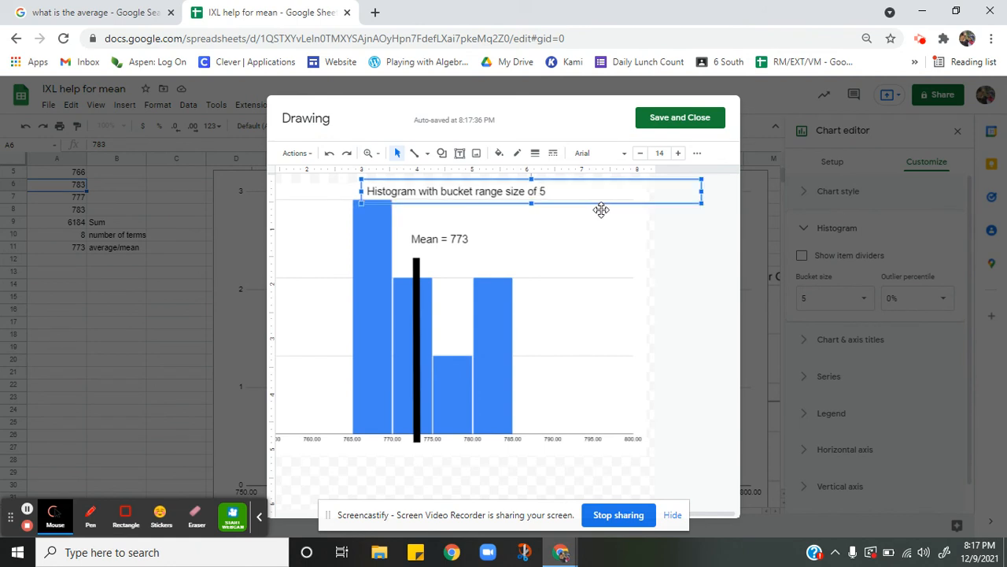
drag(438, 177, 387, 175)
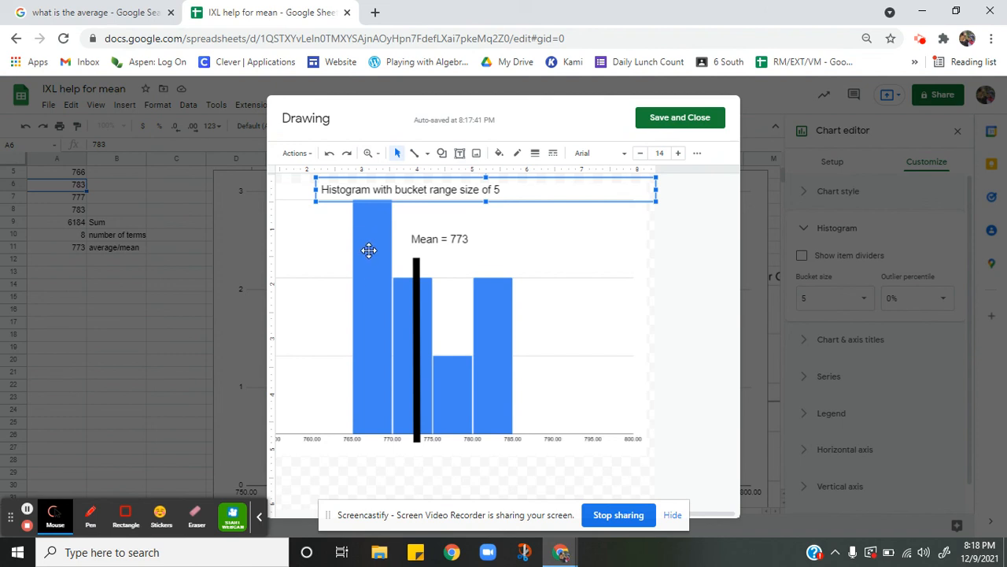
click(712, 120)
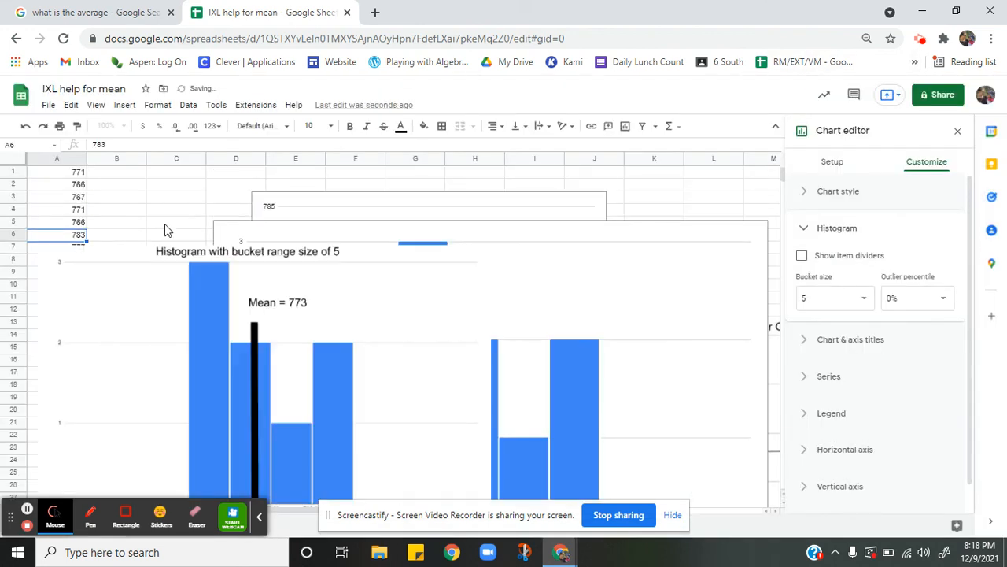
Step: Move the histogram drawing away from column A so the data and calculations are uncovered
click(132, 277)
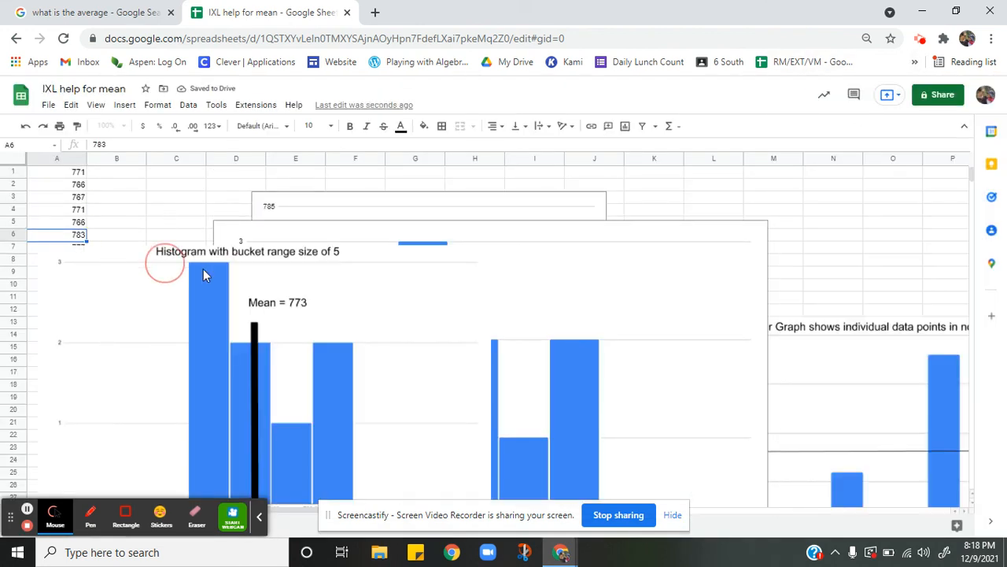
click(321, 290)
mouse_move(113, 253)
mouse_down()
mouse_move(222, 265)
mouse_move(470, 192)
mouse_up()
Step: Calculate the median of A1:A8 in cell A12 with the MEDIAN function
click(72, 310)
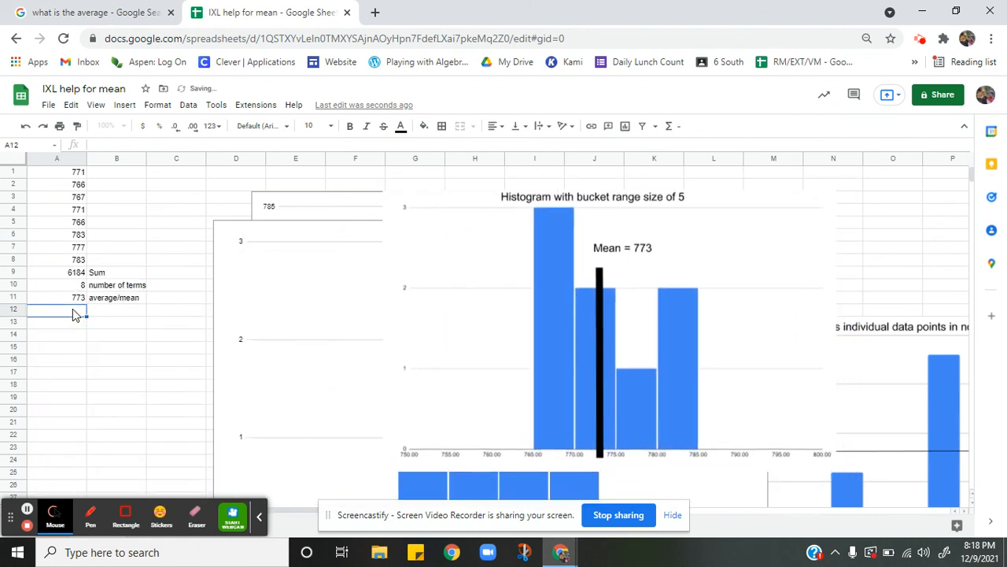
text(=)
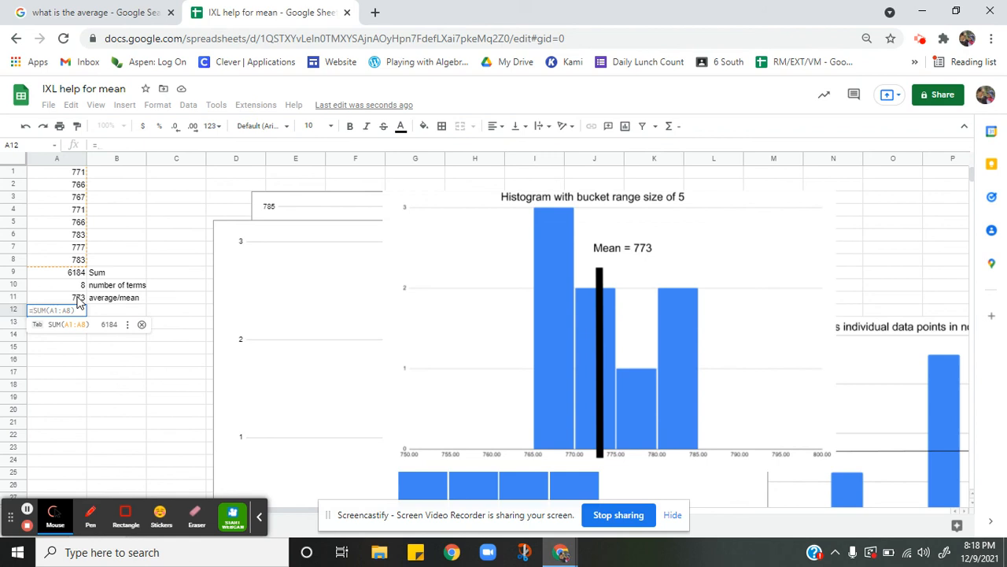
text(median)
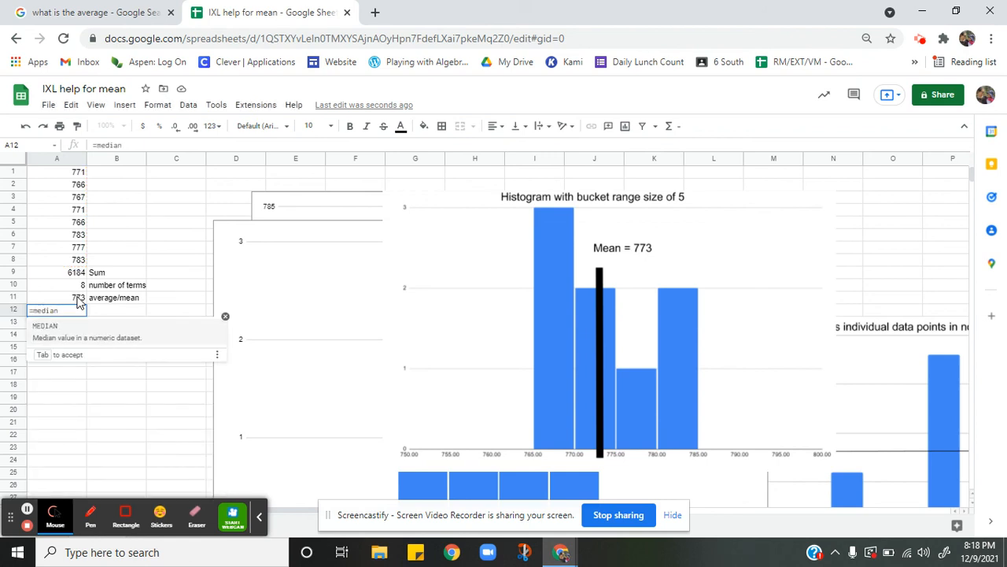
text(()
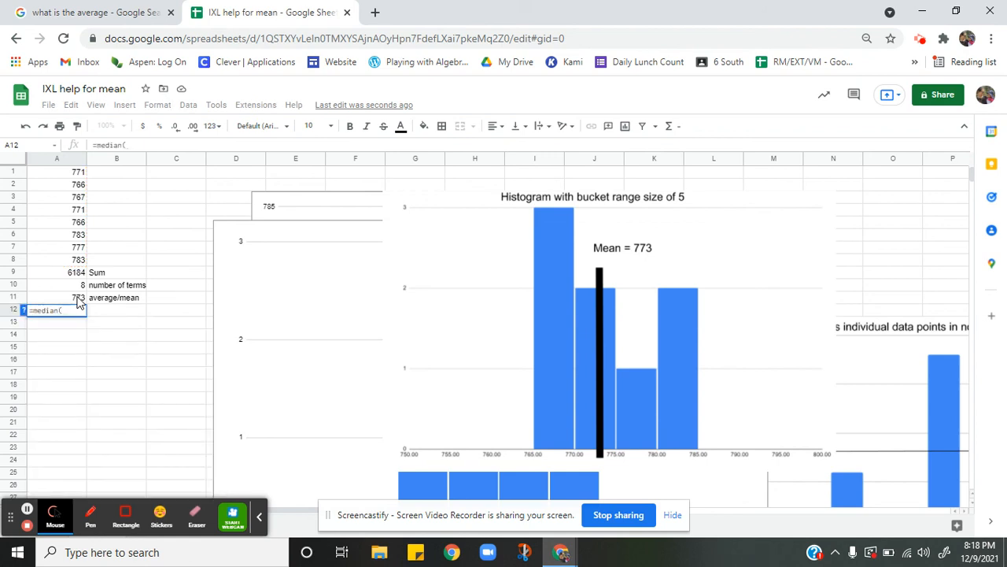
drag(68, 260, 63, 136)
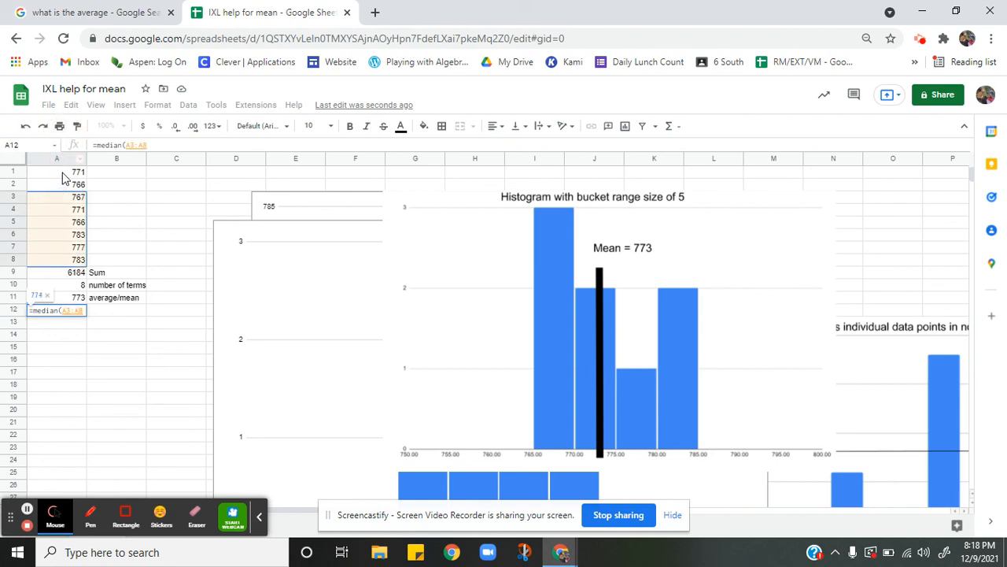
drag(61, 172, 78, 262)
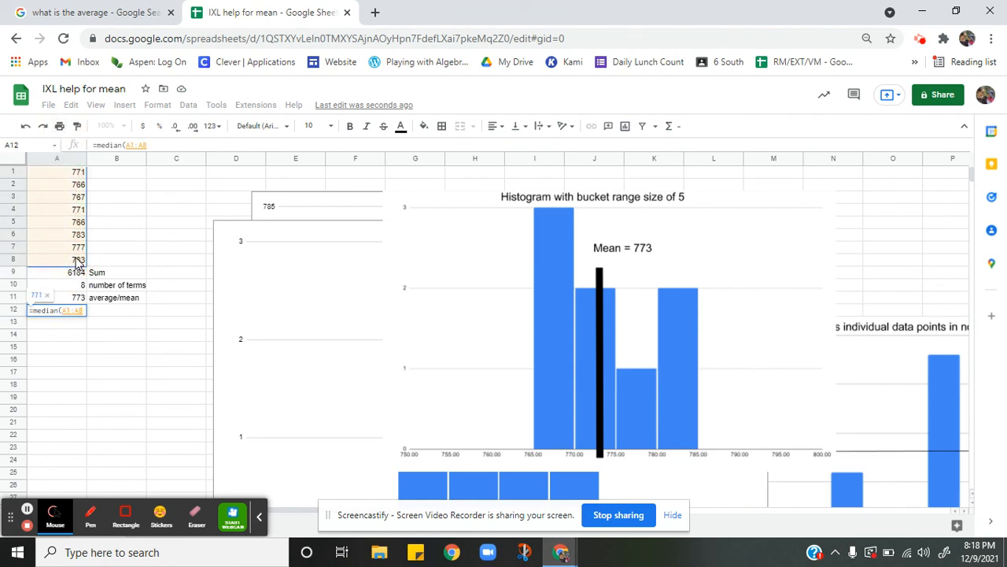
key(Return)
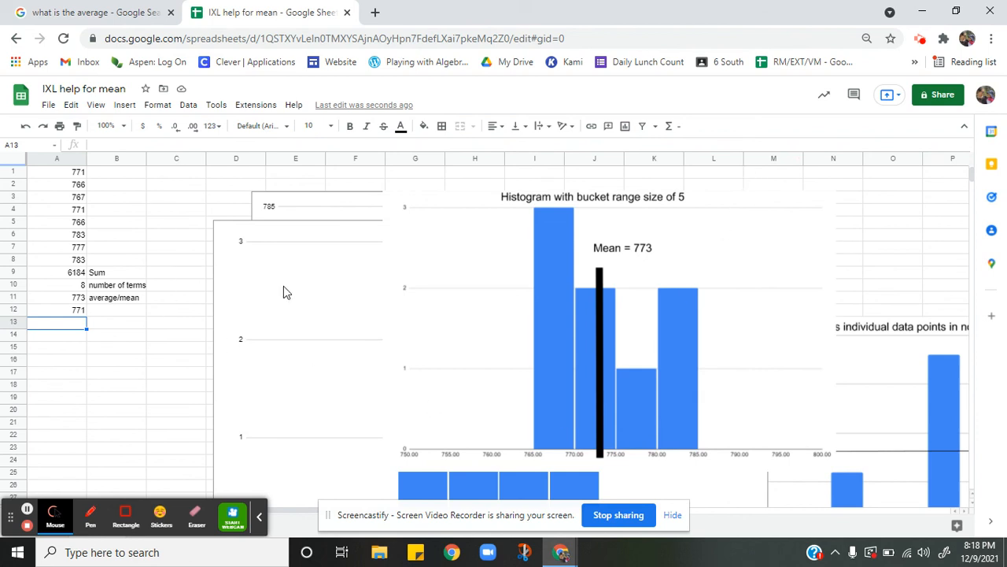
Step: Reopen the histogram drawing, try a rectangle as an extra bar from about 785 to 790 with height 3, and delete it
click(735, 240)
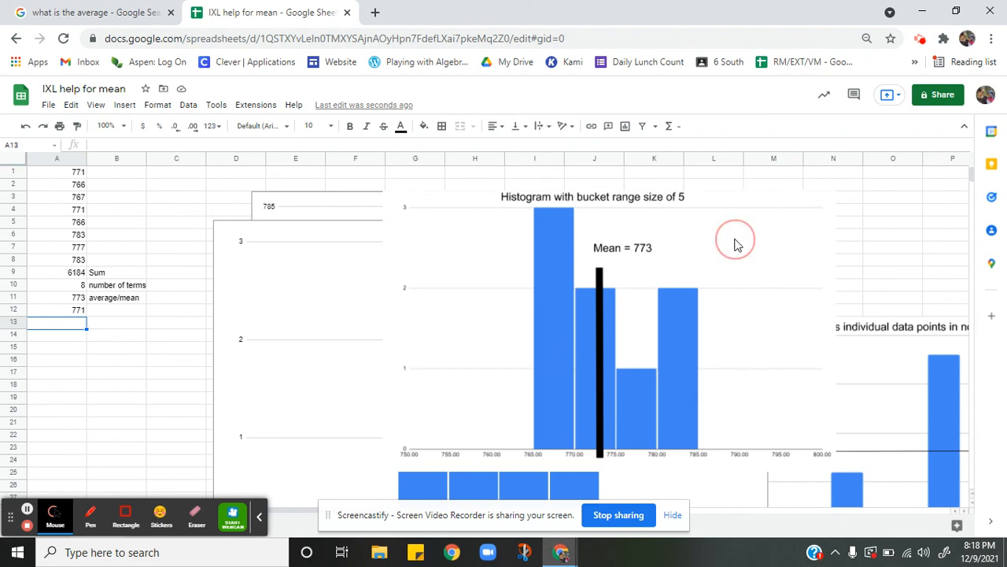
click(837, 199)
click(807, 211)
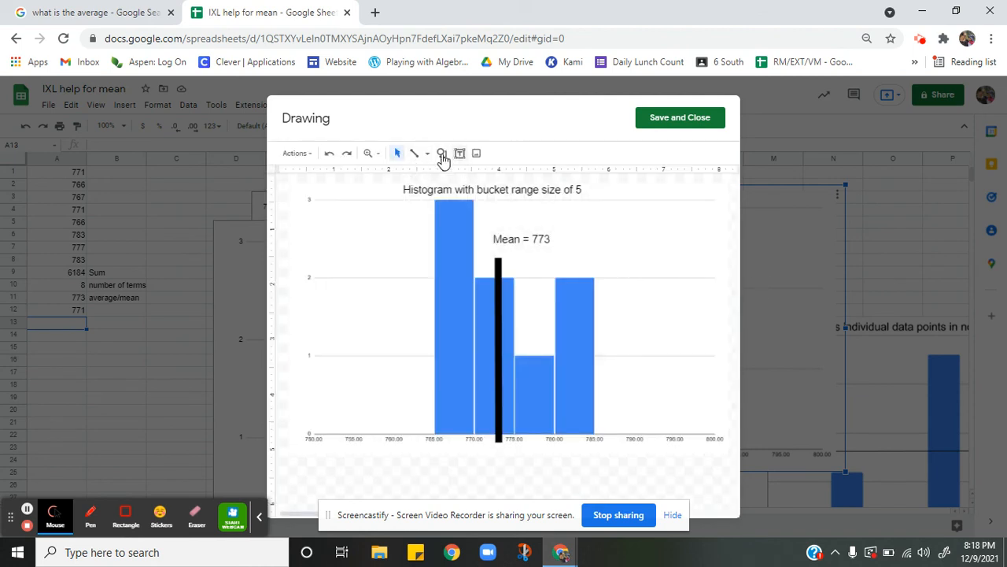
click(444, 153)
mouse_move(472, 175)
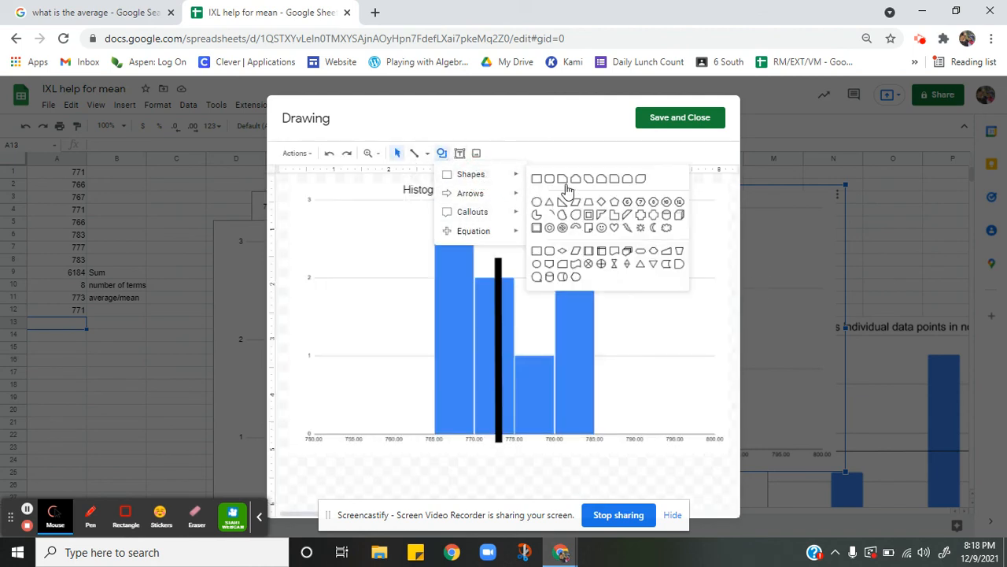
click(538, 179)
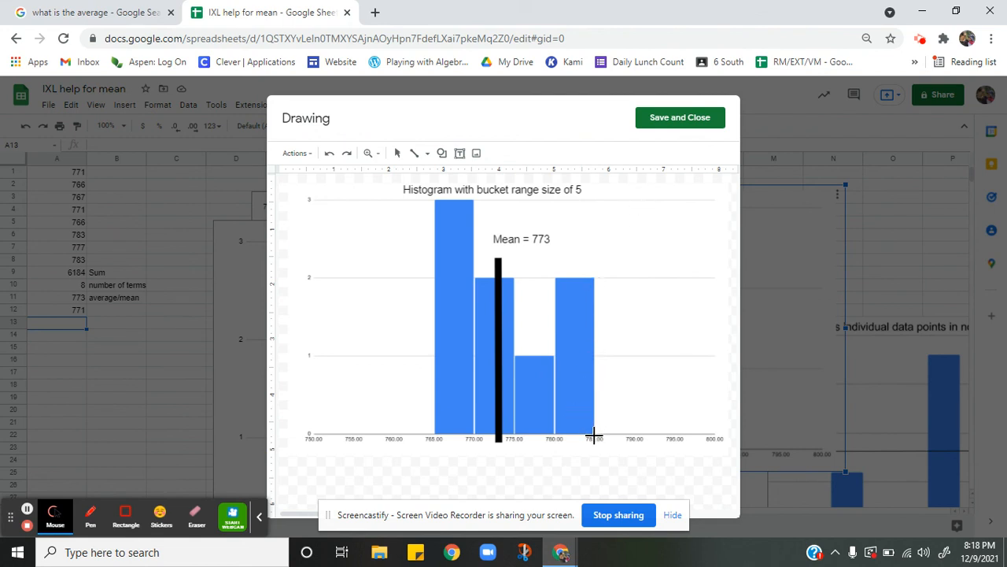
drag(594, 435, 639, 202)
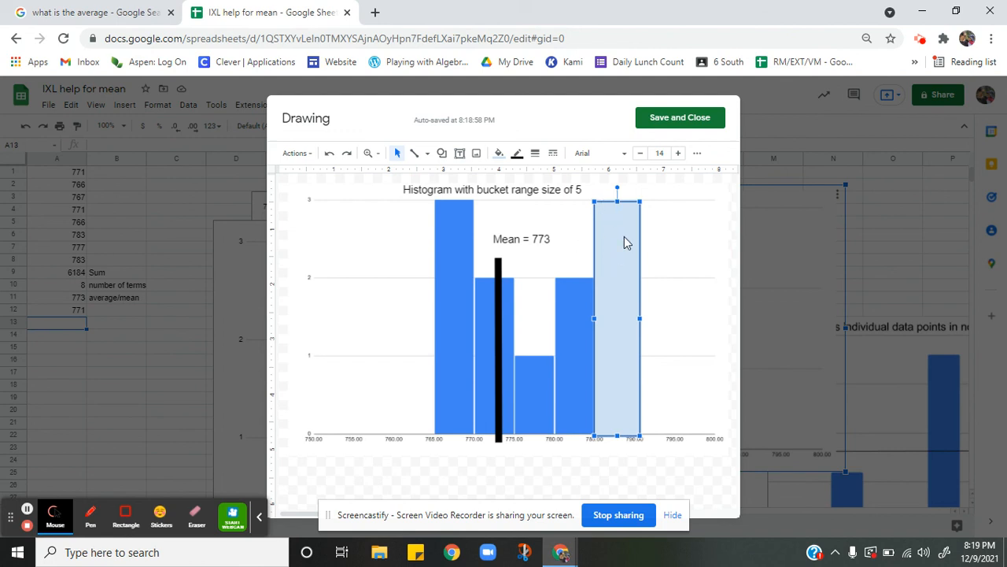
key(Delete)
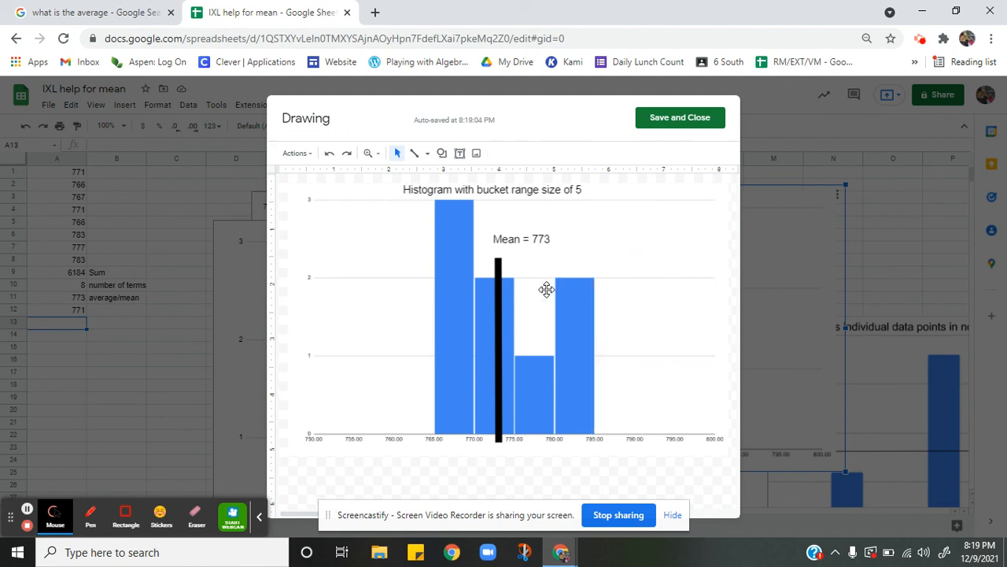
click(690, 122)
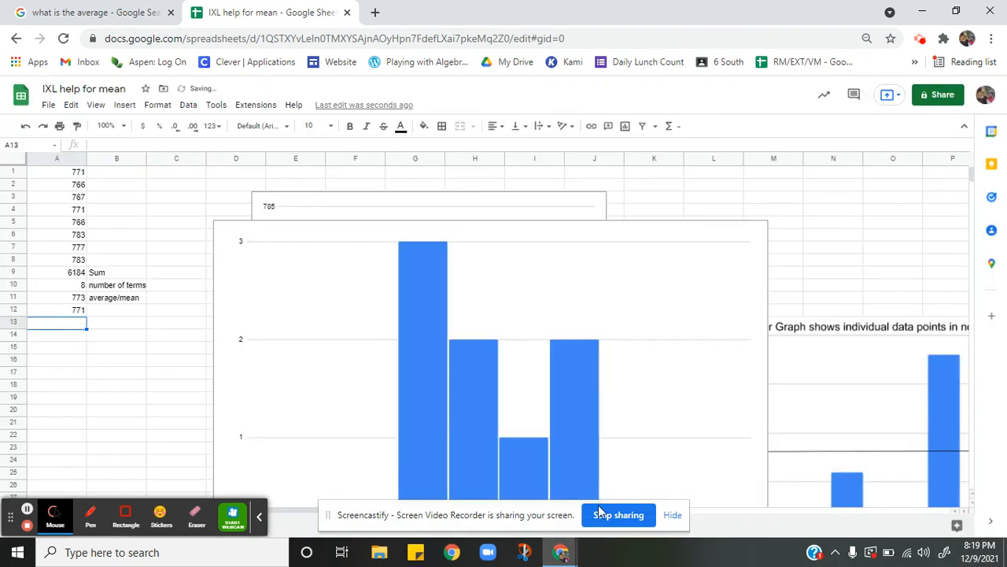